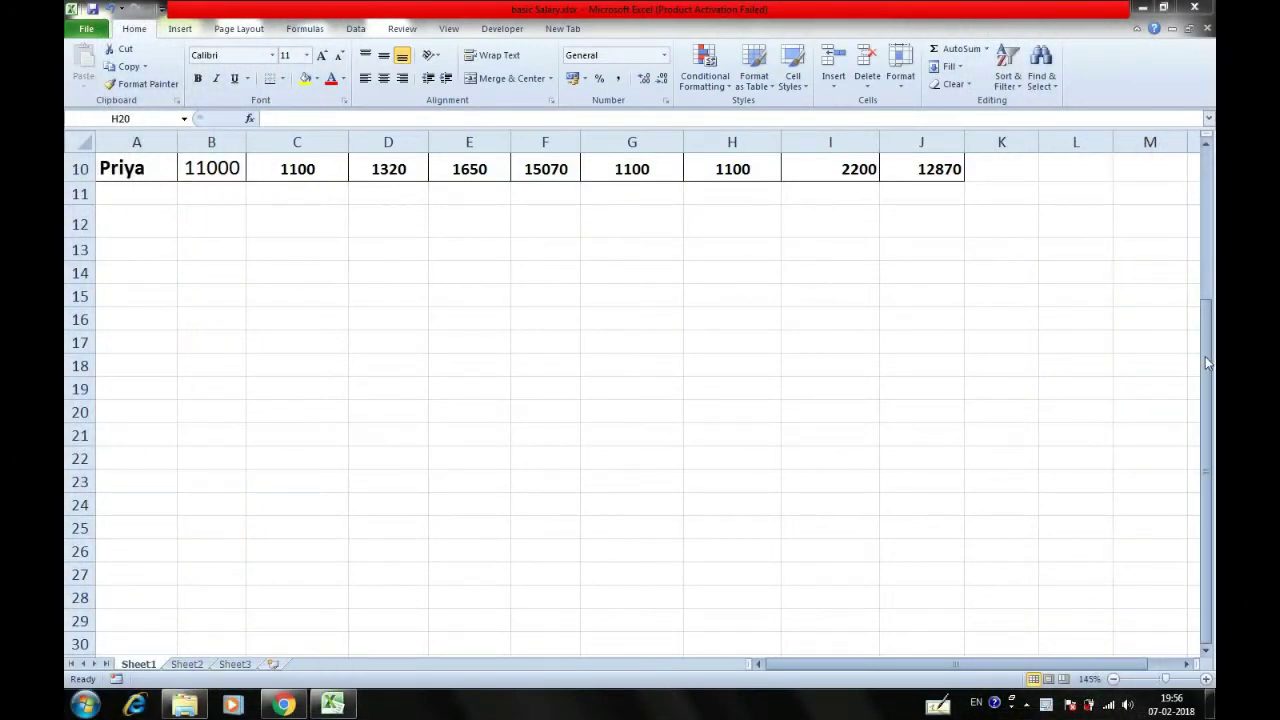
- Scroll the salary table back up to row 1 and show the Page Layout ribbon
left_click(1205, 177)
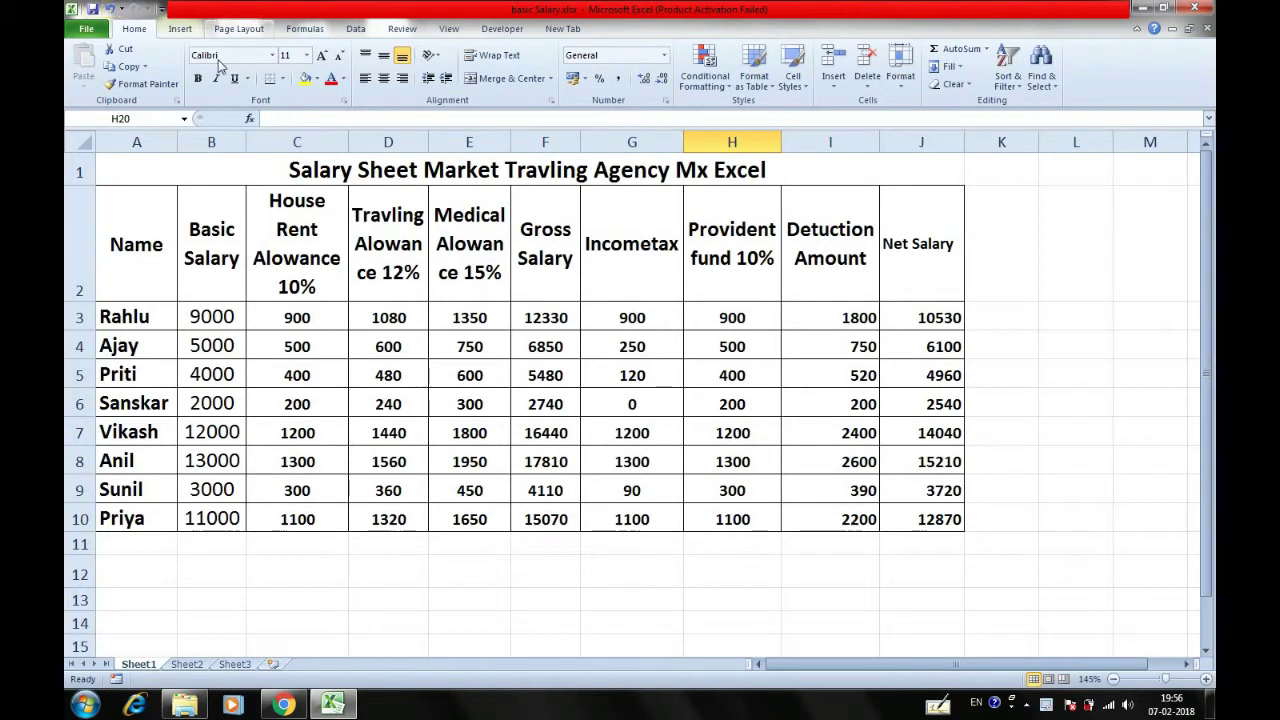
left_click(236, 28)
- Look through the margin presets list twice without choosing any preset
left_click(189, 95)
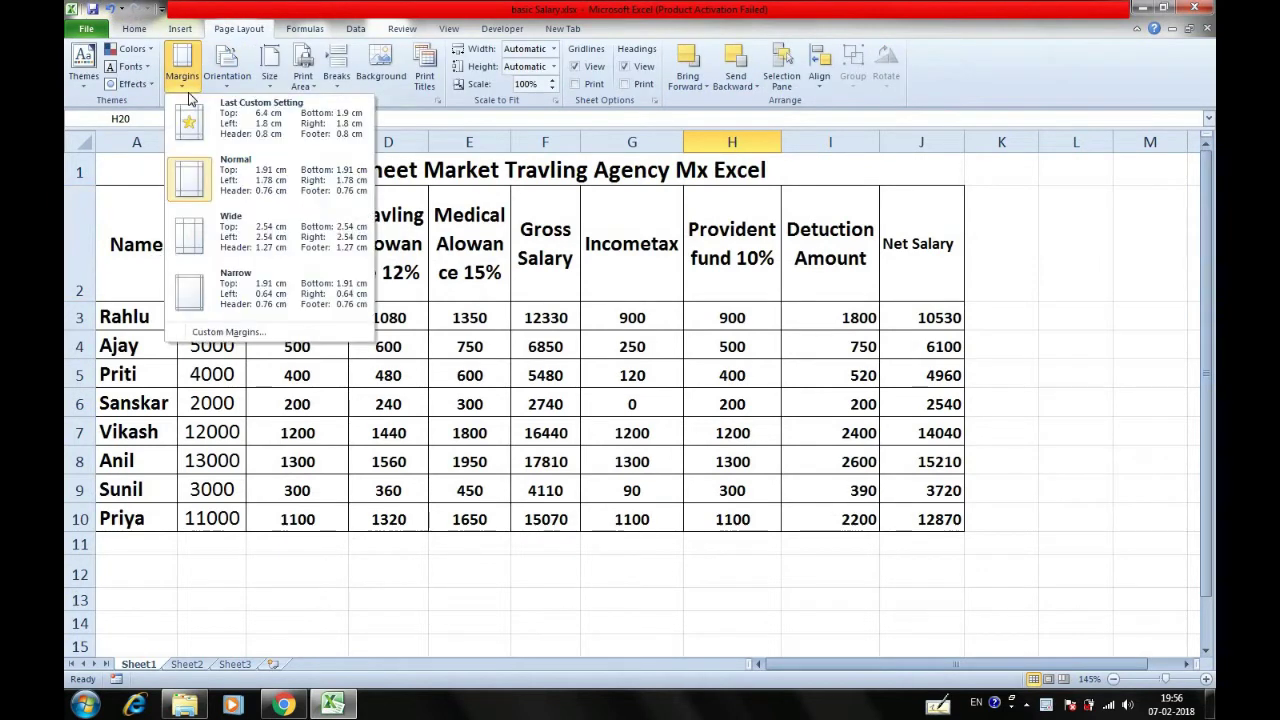
left_click(198, 331)
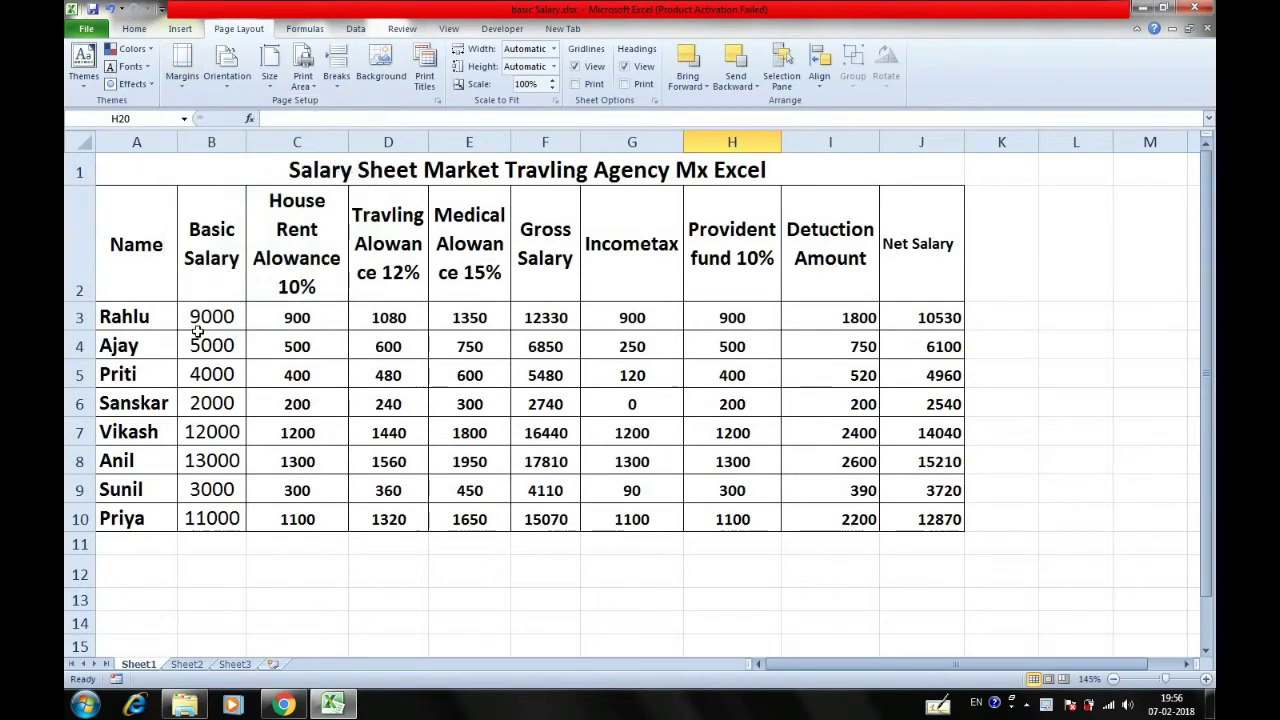
left_click(184, 88)
left_click(184, 90)
- Select the salary table A1:J10 and bring up the Margins preset gallery
left_click(380, 272)
left_click_drag(328, 175, 548, 490)
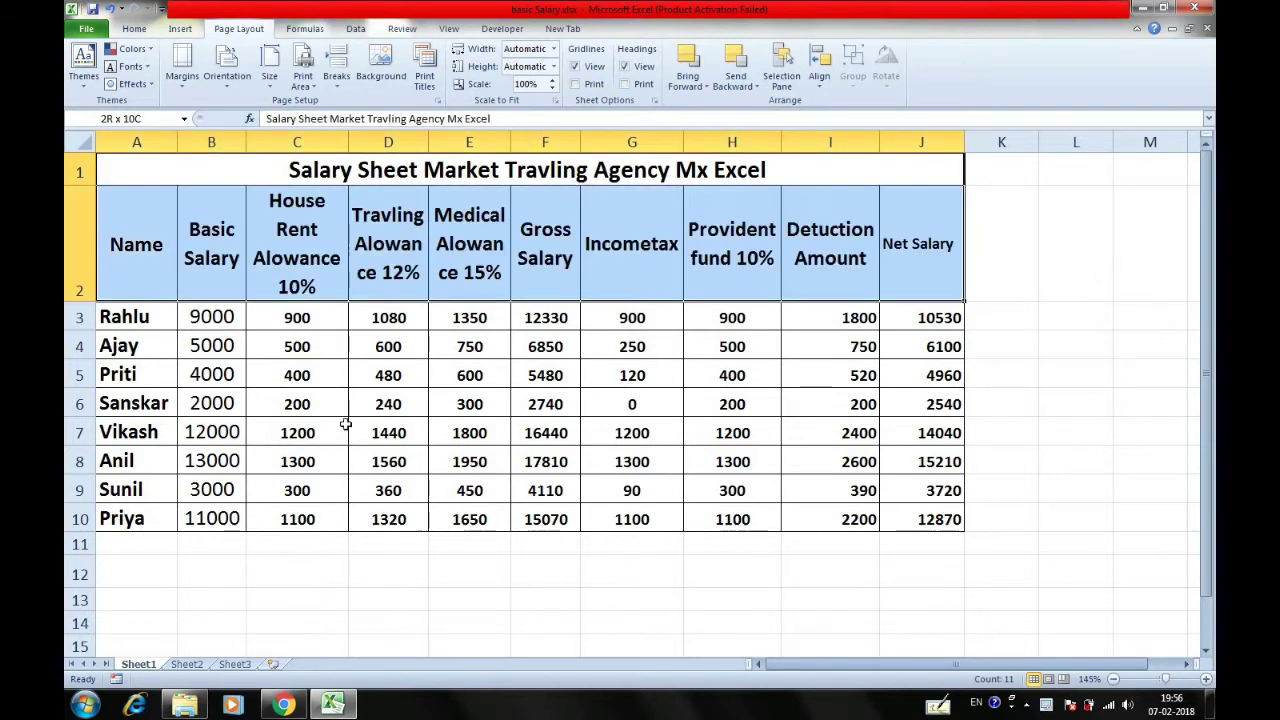
left_click(548, 373)
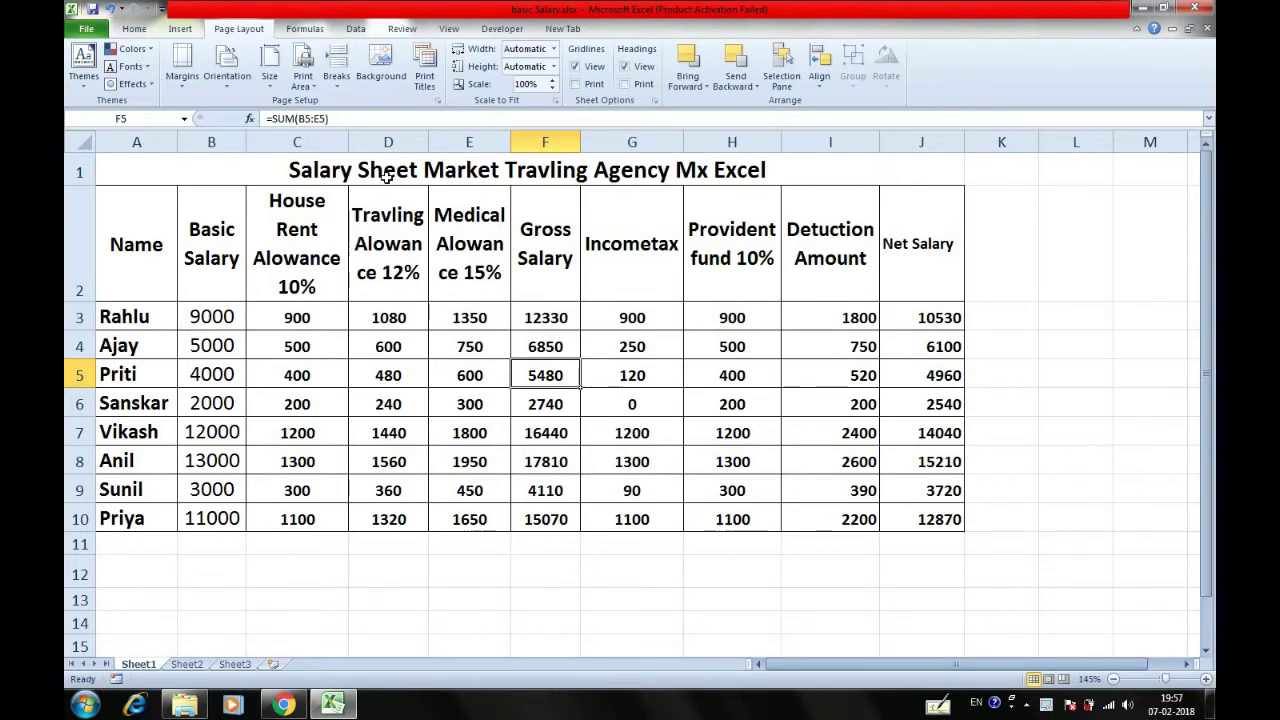
left_click(387, 176)
left_click(284, 705)
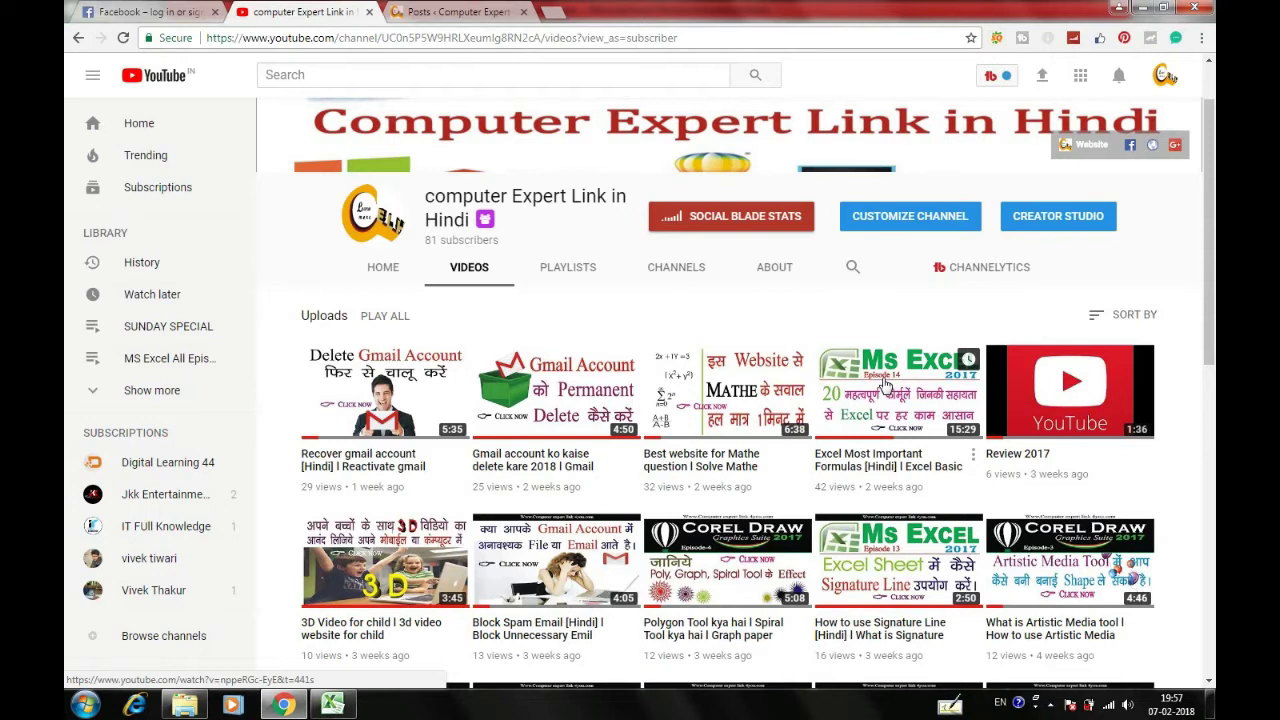
left_click(1146, 9)
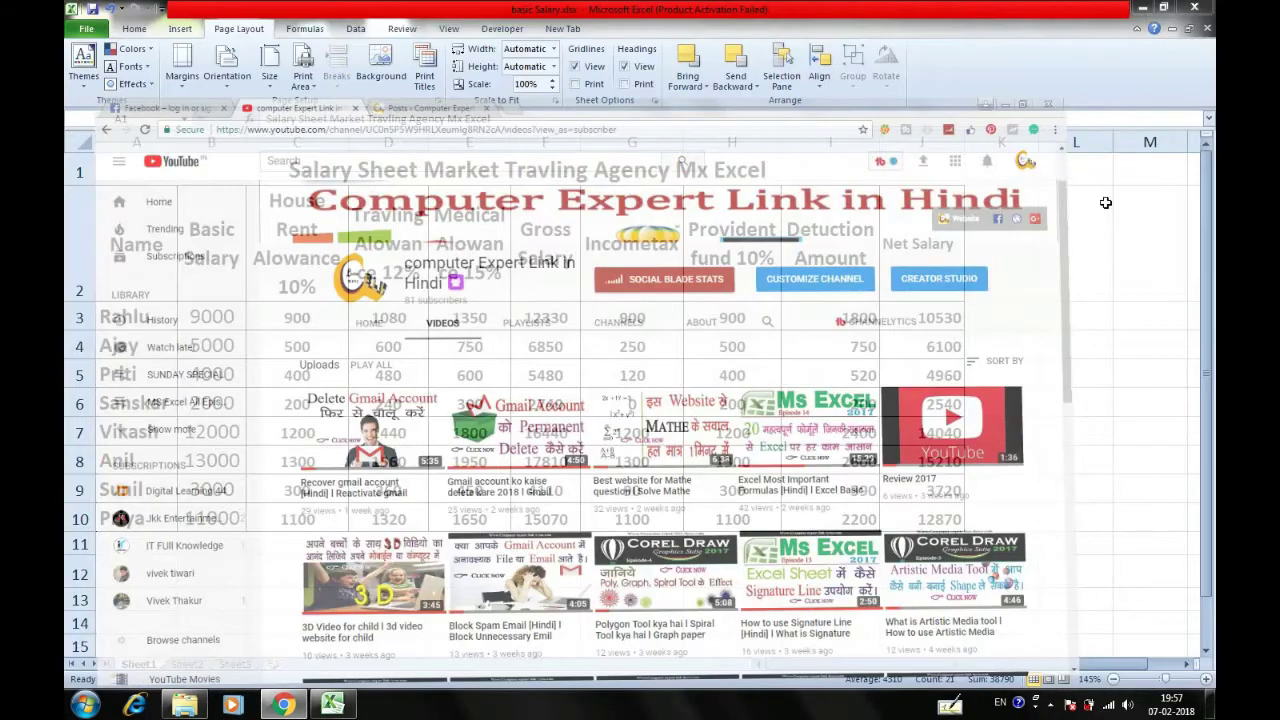
left_click(436, 596)
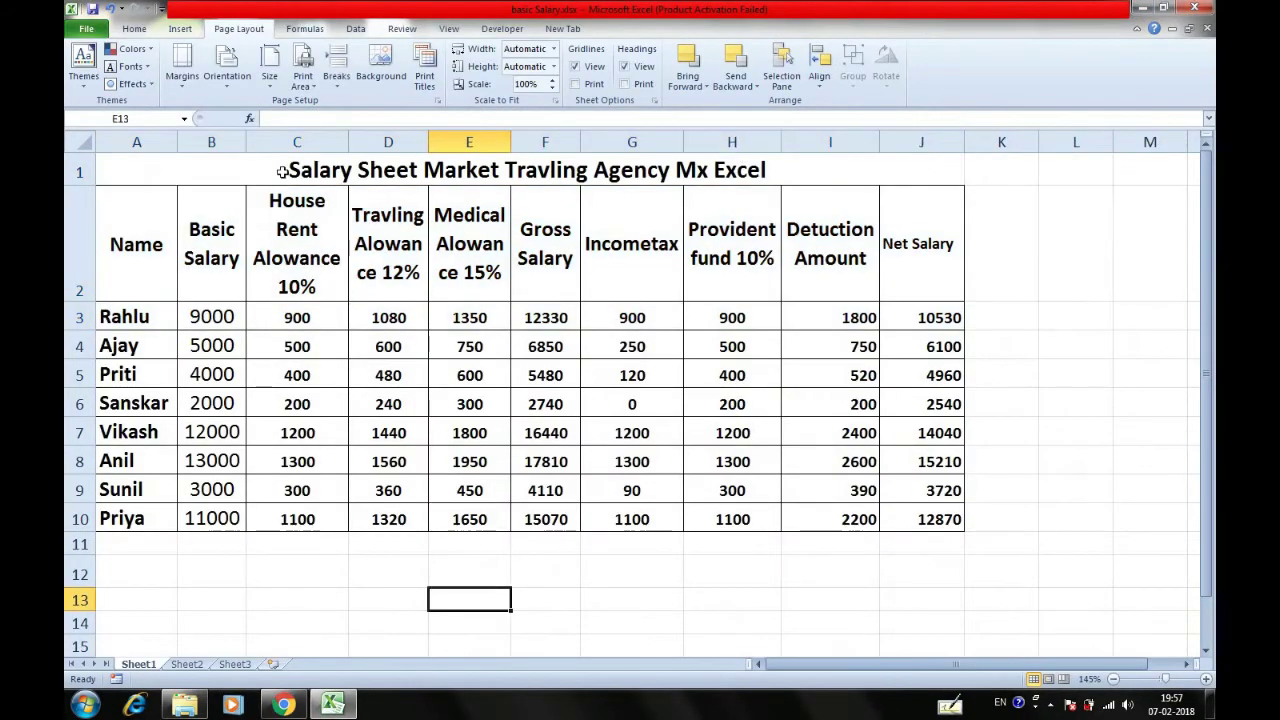
left_click_drag(280, 170, 274, 519)
left_click(187, 90)
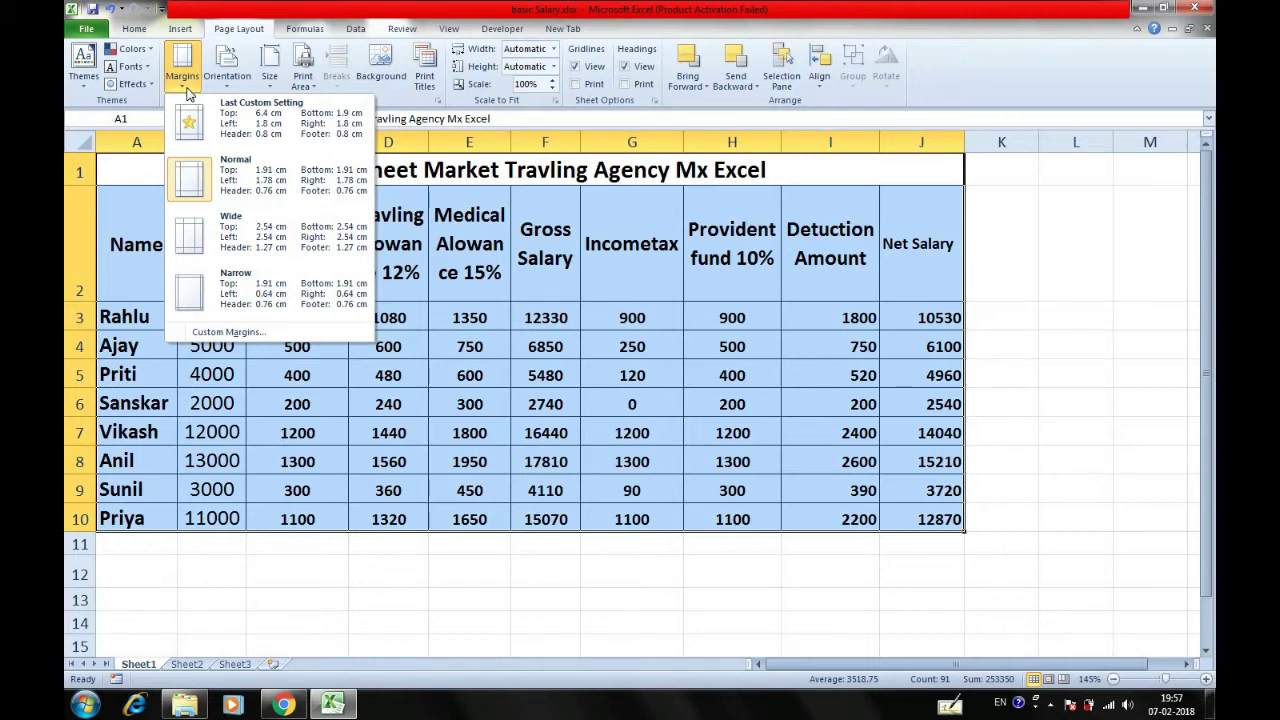
- Close the margin presets unchanged and reselect the salary table A1:J10
left_click(226, 171)
left_click(270, 258)
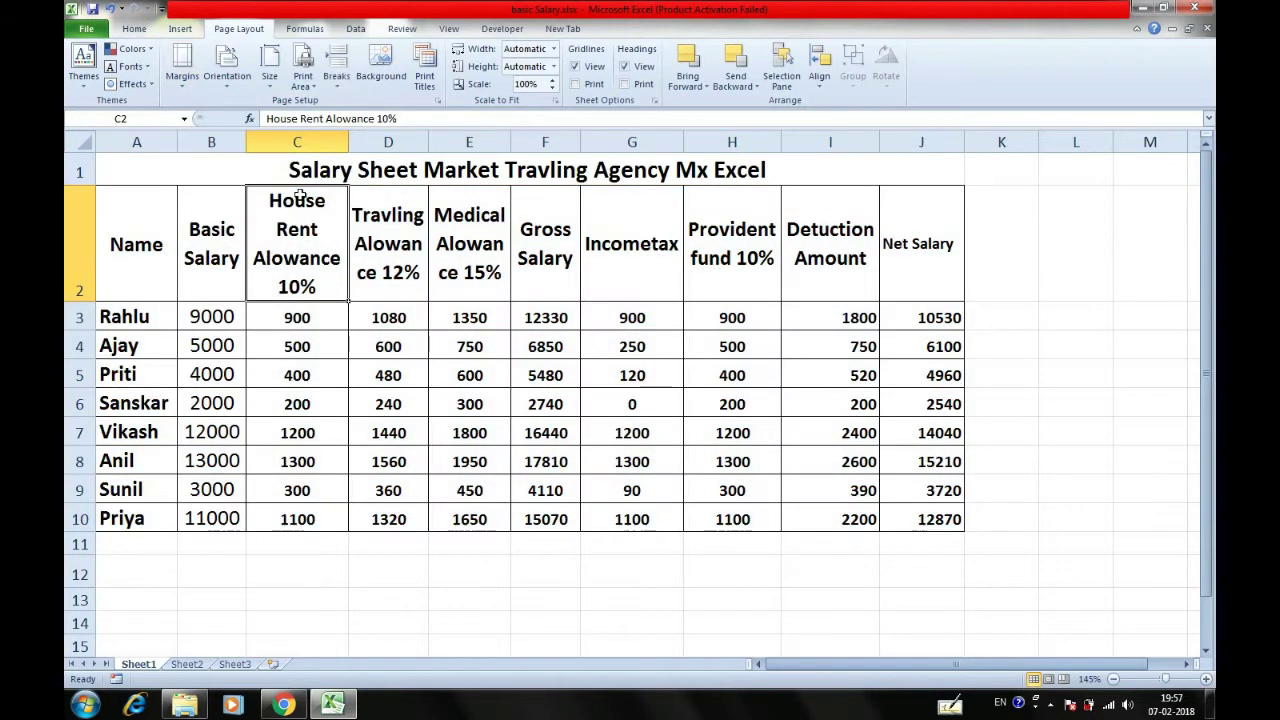
mouse_move(314, 171)
left_mouse_down()
mouse_move(329, 363)
mouse_move(571, 508)
left_mouse_up()
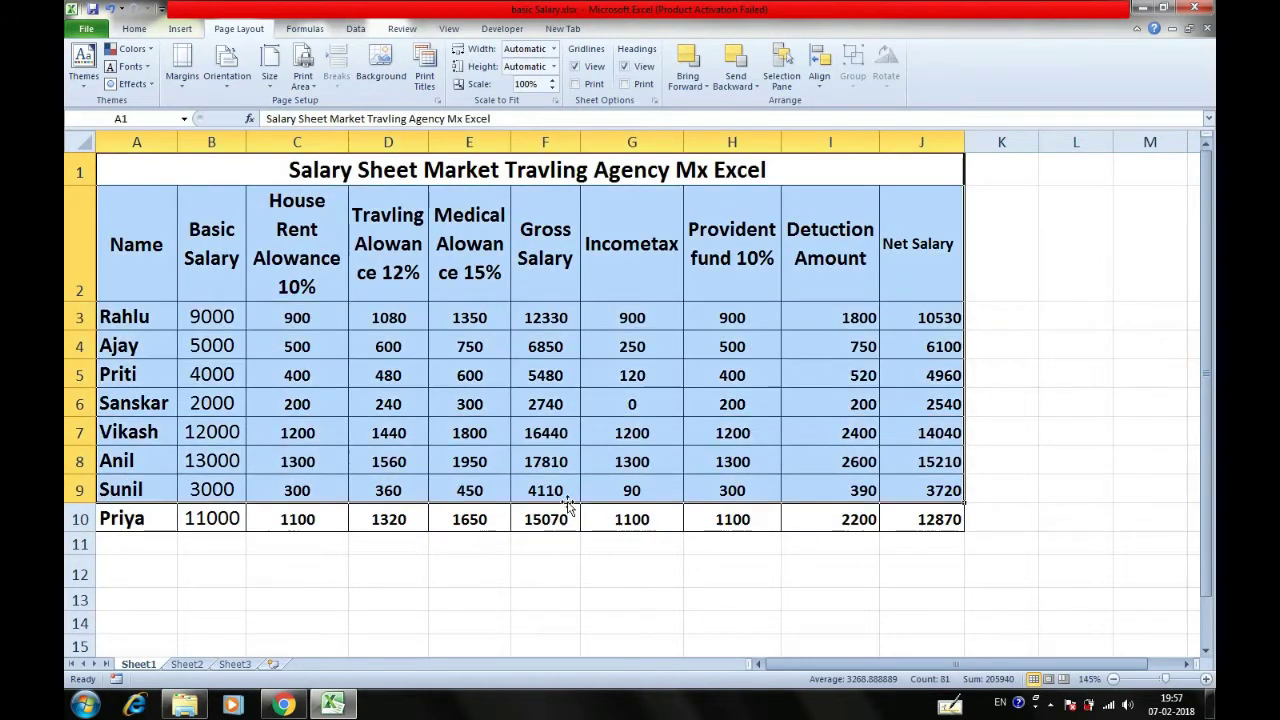
left_click(632, 461)
left_click_drag(300, 171, 292, 518)
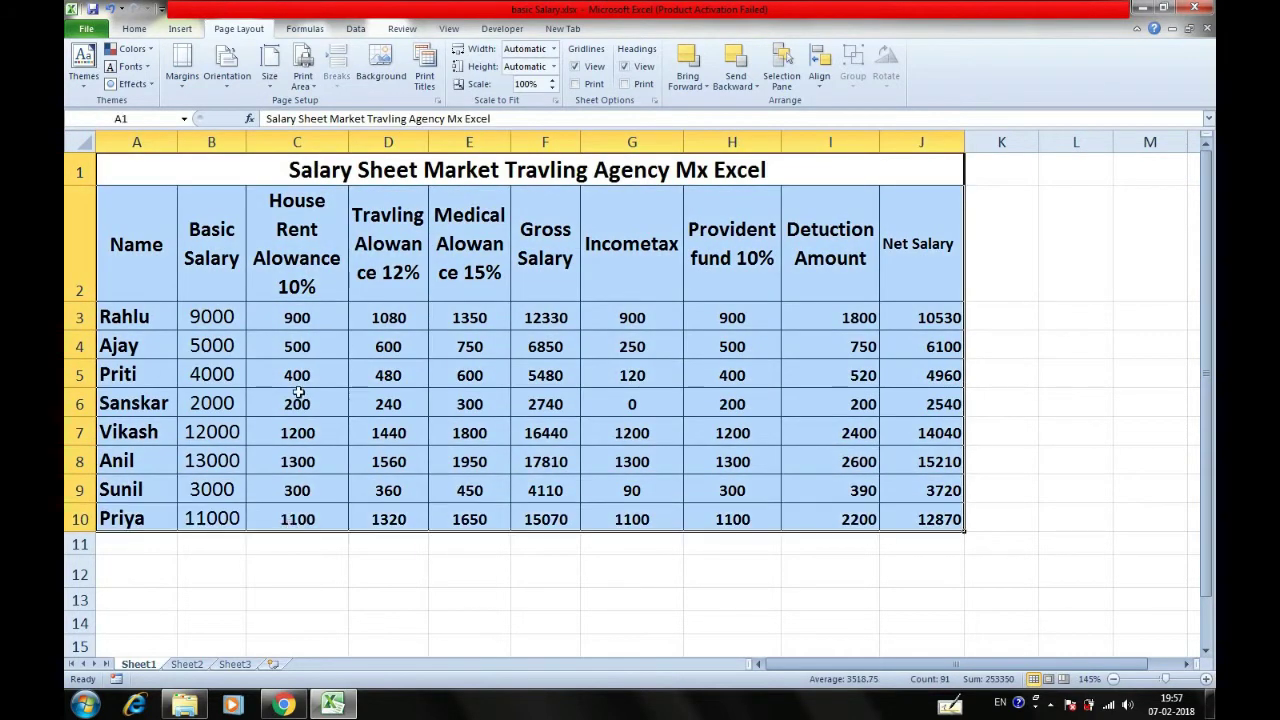
- Select the table from its title and show the Print Area options
left_click(314, 171)
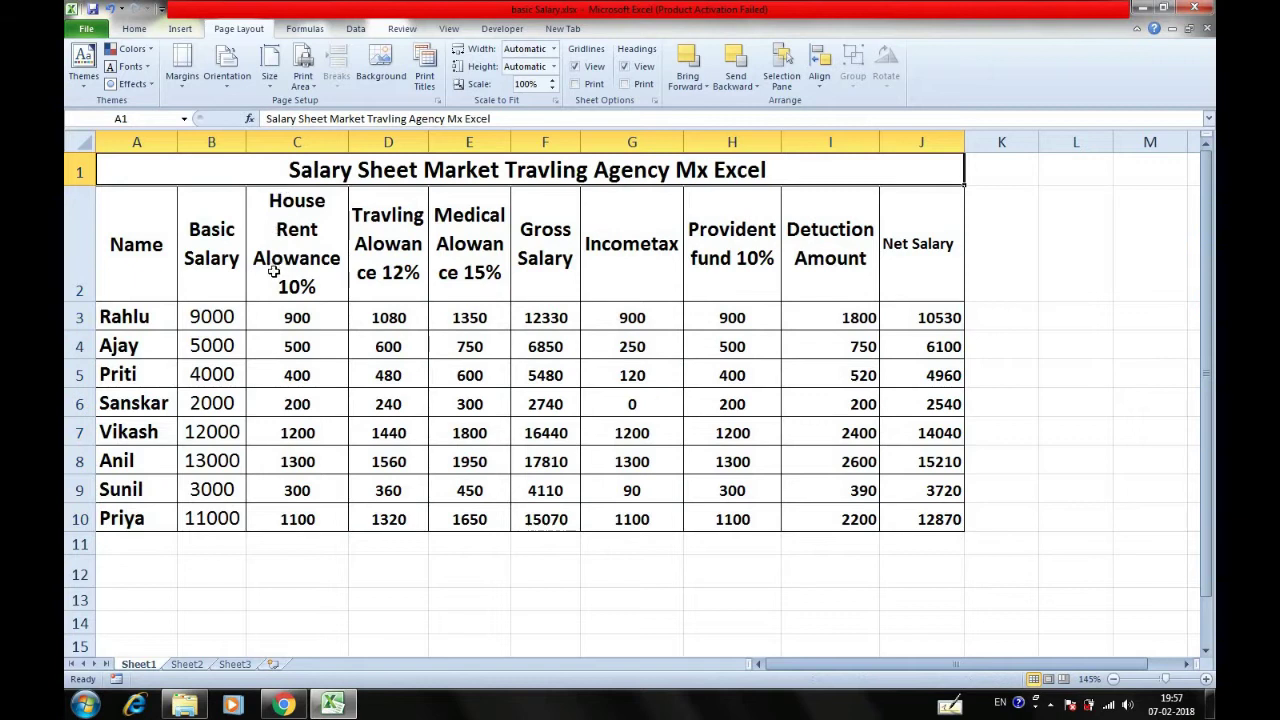
mouse_move(273, 271)
left_mouse_down()
mouse_move(297, 415)
mouse_move(286, 523)
left_mouse_up()
left_click(297, 575)
mouse_move(257, 171)
left_mouse_down()
mouse_move(314, 320)
mouse_move(466, 512)
left_mouse_up()
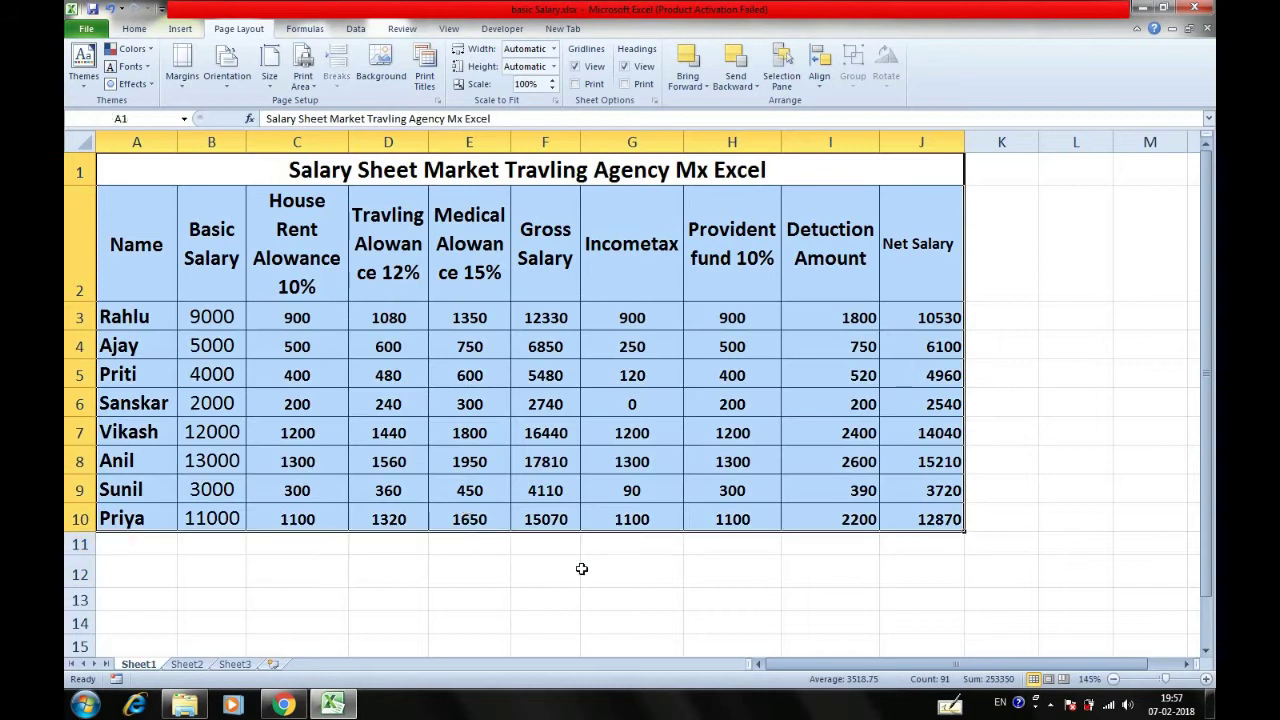
left_click(302, 78)
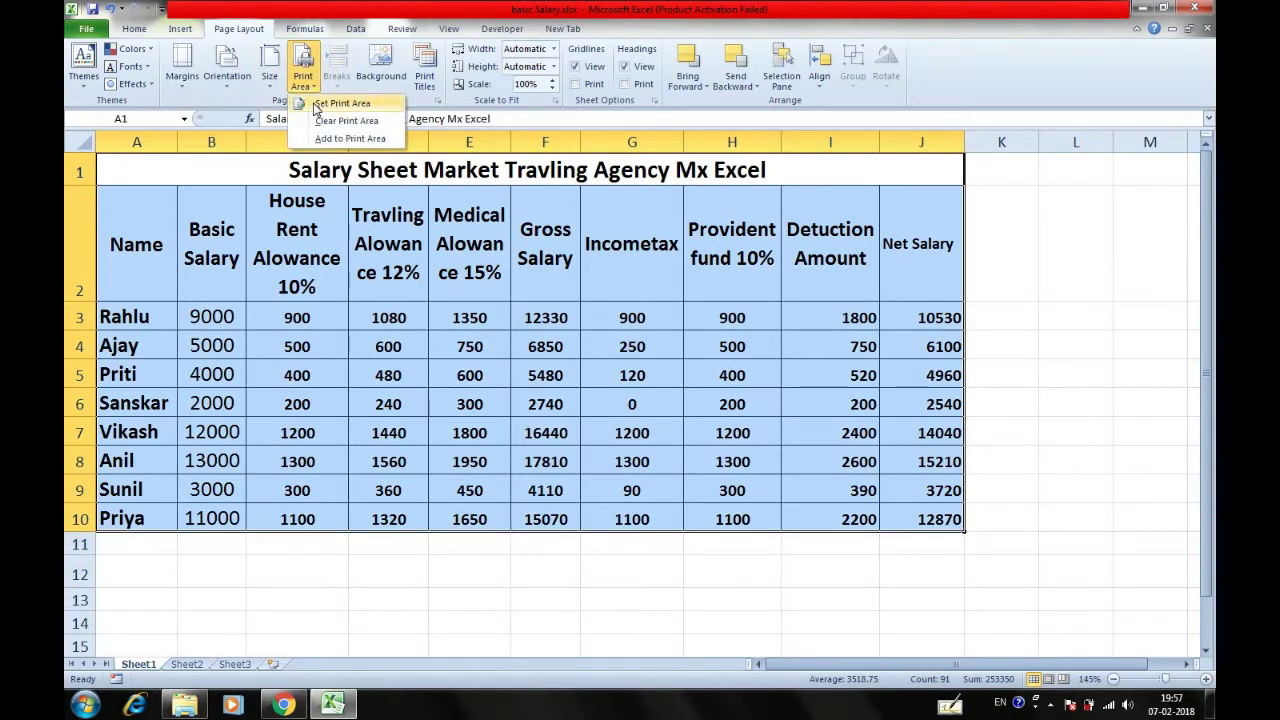
left_click(284, 705)
- Scroll down the YouTube channel's uploaded videos, then go back to Excel
scroll(690, 372, "down", 3)
scroll(690, 372, "down", 2)
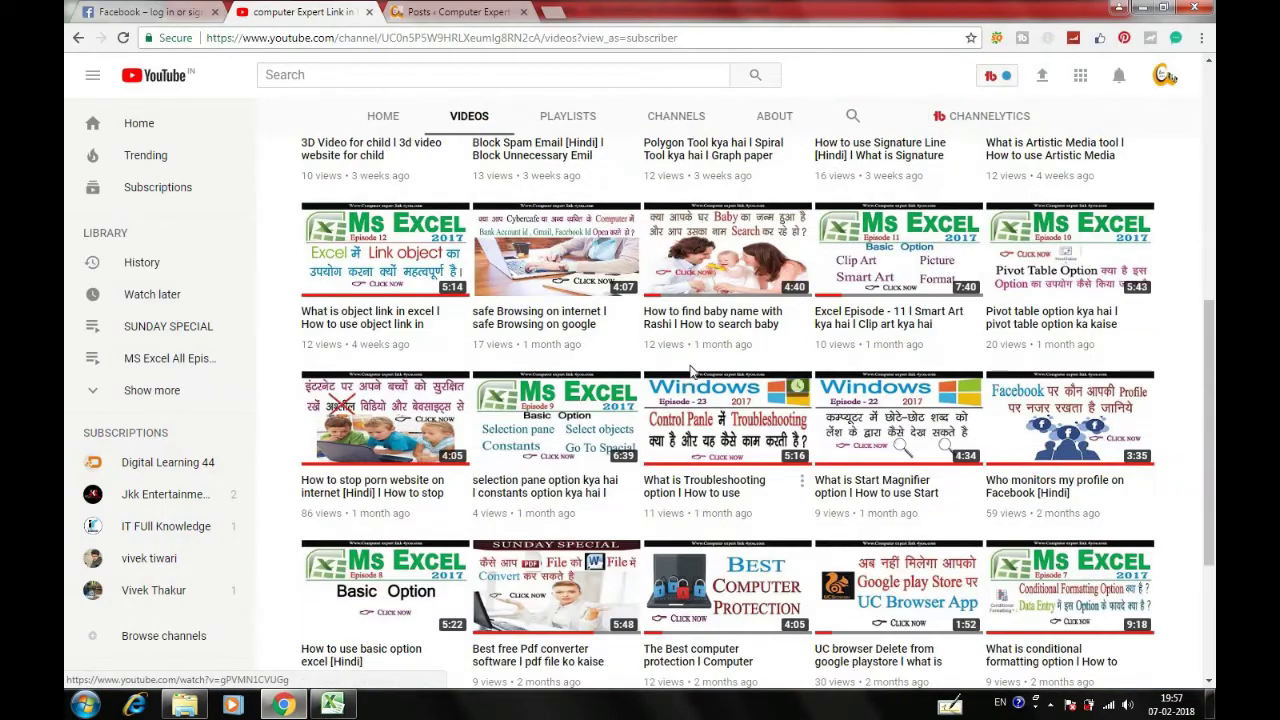
scroll(577, 406, "down", 2)
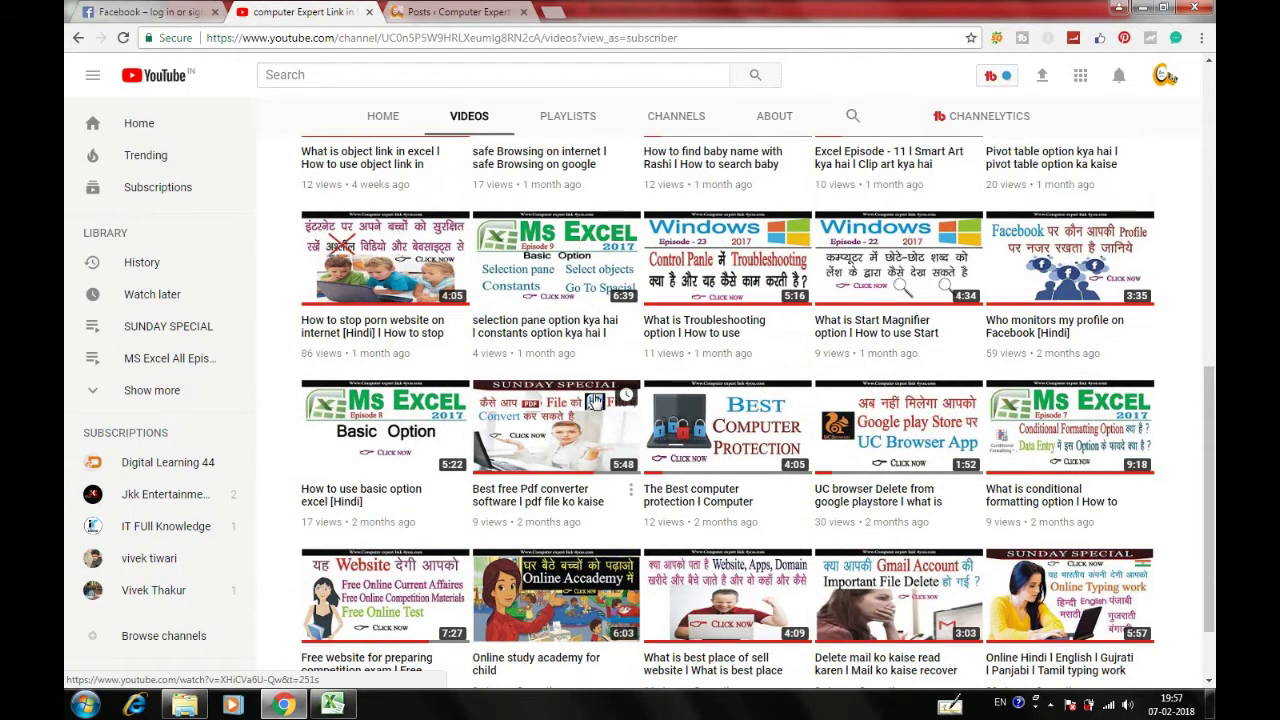
scroll(594, 401, "down", 1)
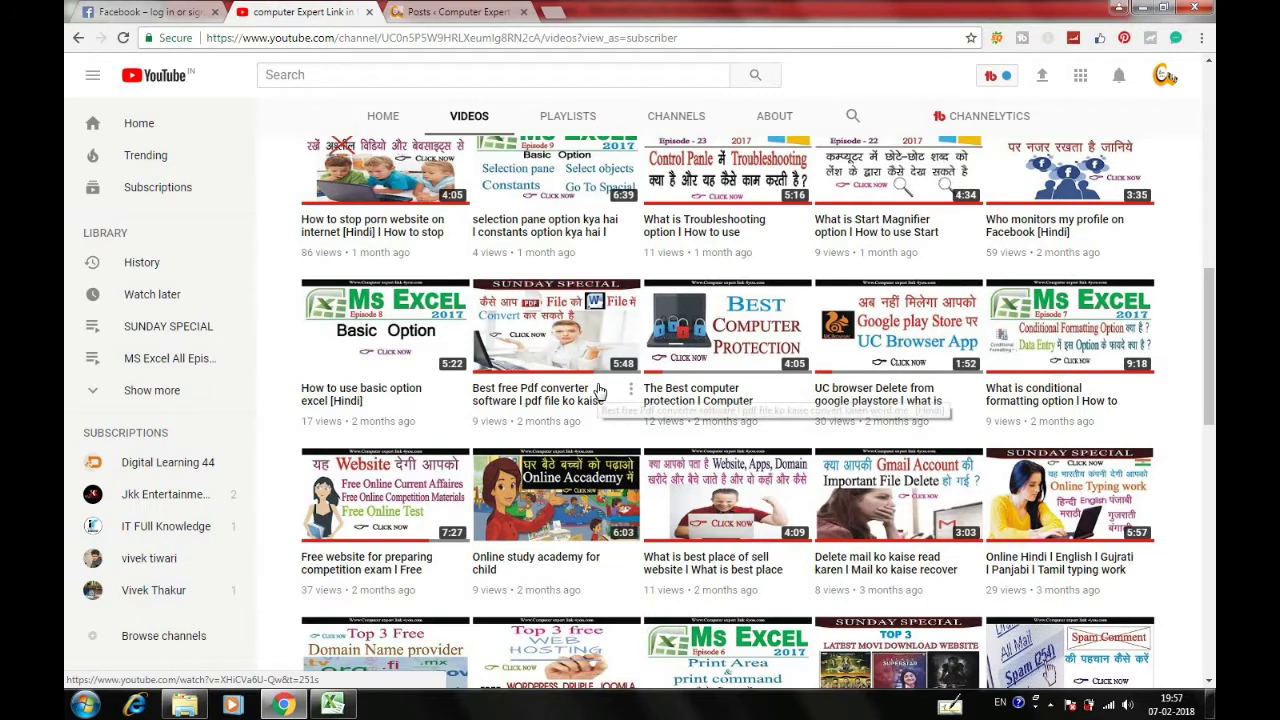
scroll(600, 395, "down", 2)
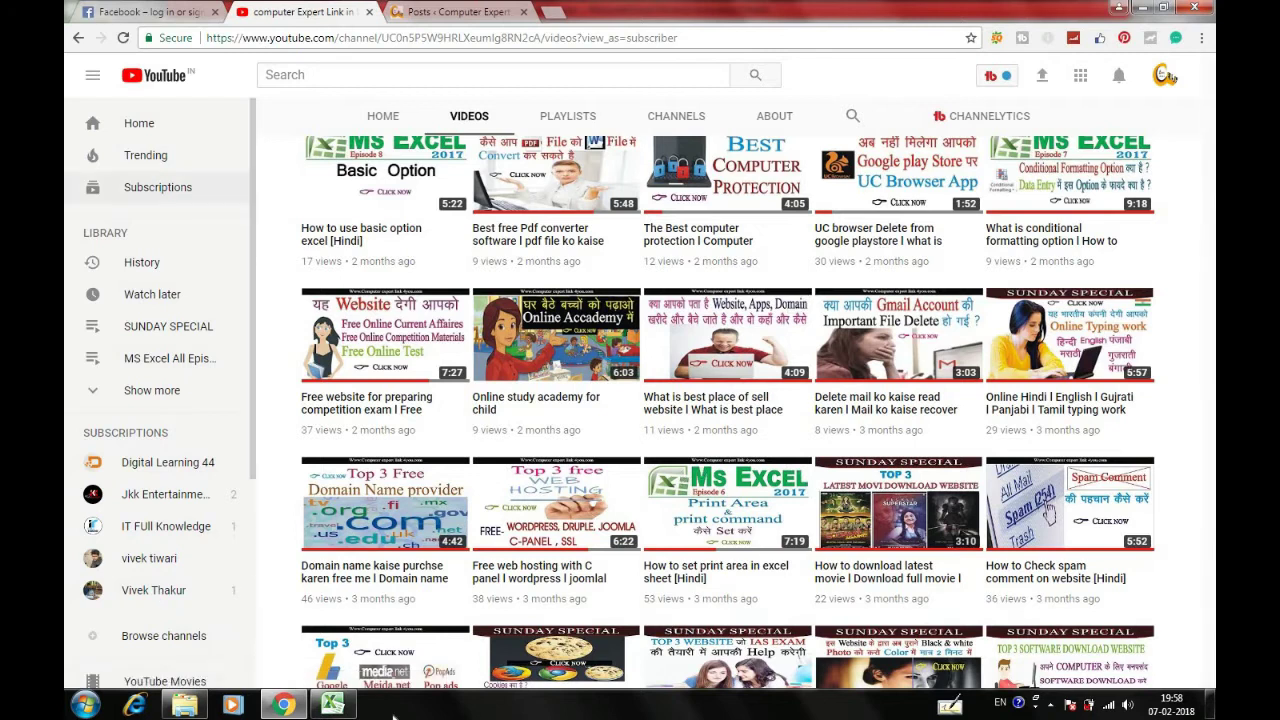
left_click(333, 705)
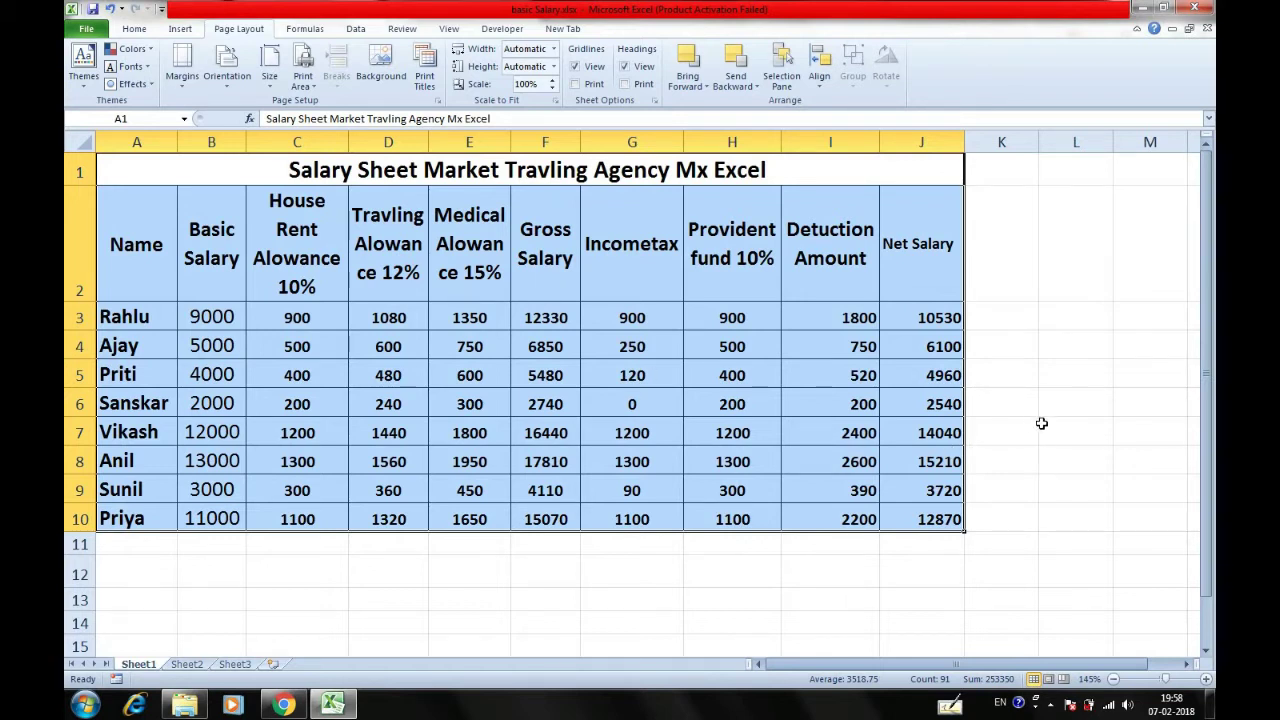
- Select A1:J10 and view the salary sheet's print preview in File > Print
left_click(1080, 518)
left_click_drag(697, 177, 657, 520)
left_click(86, 28)
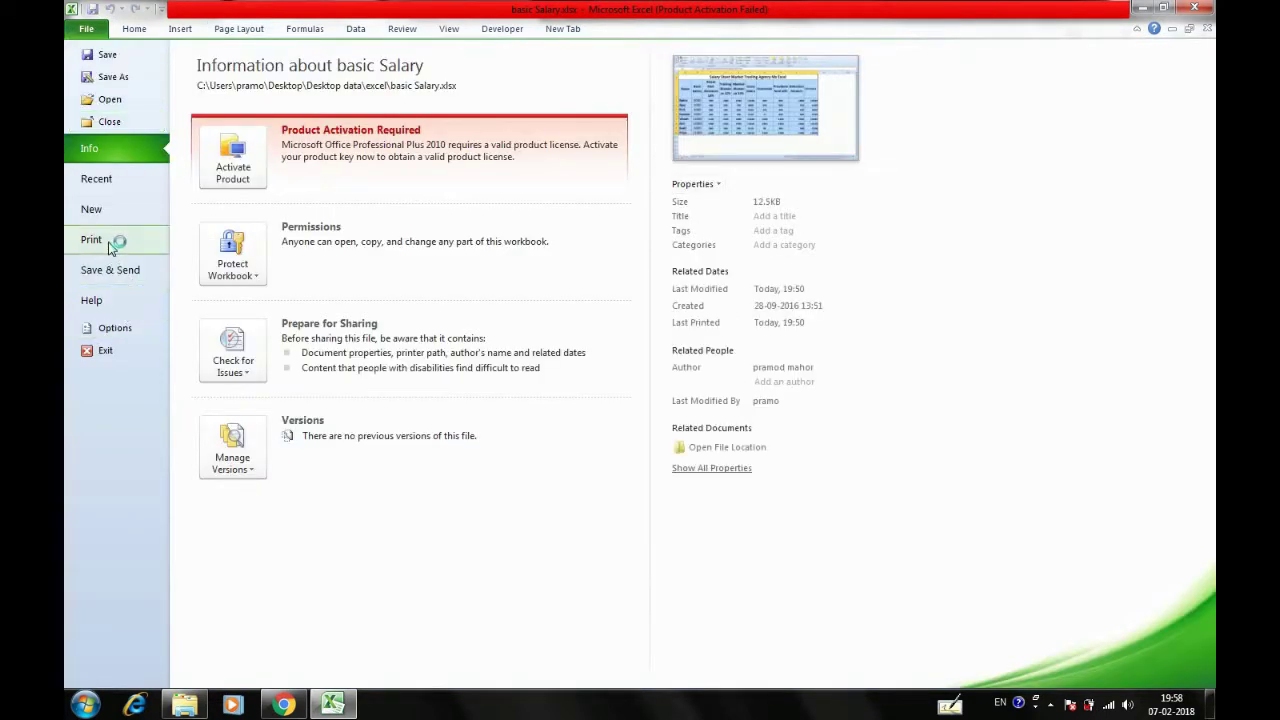
left_click(110, 247)
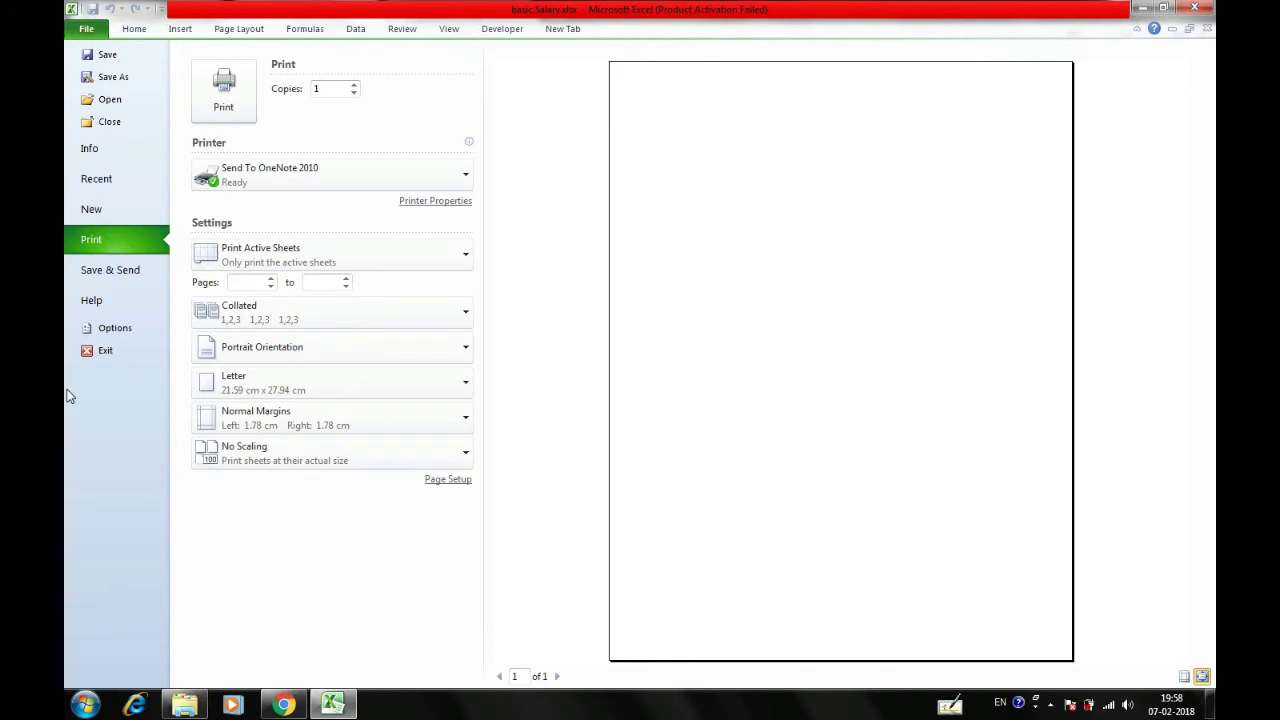
- Inspect the Page Setup margin values and close the dialog without changes
left_click(445, 480)
mouse_move(432, 72)
left_mouse_down()
mouse_move(652, 79)
mouse_move(367, 63)
left_mouse_up()
left_click(558, 98)
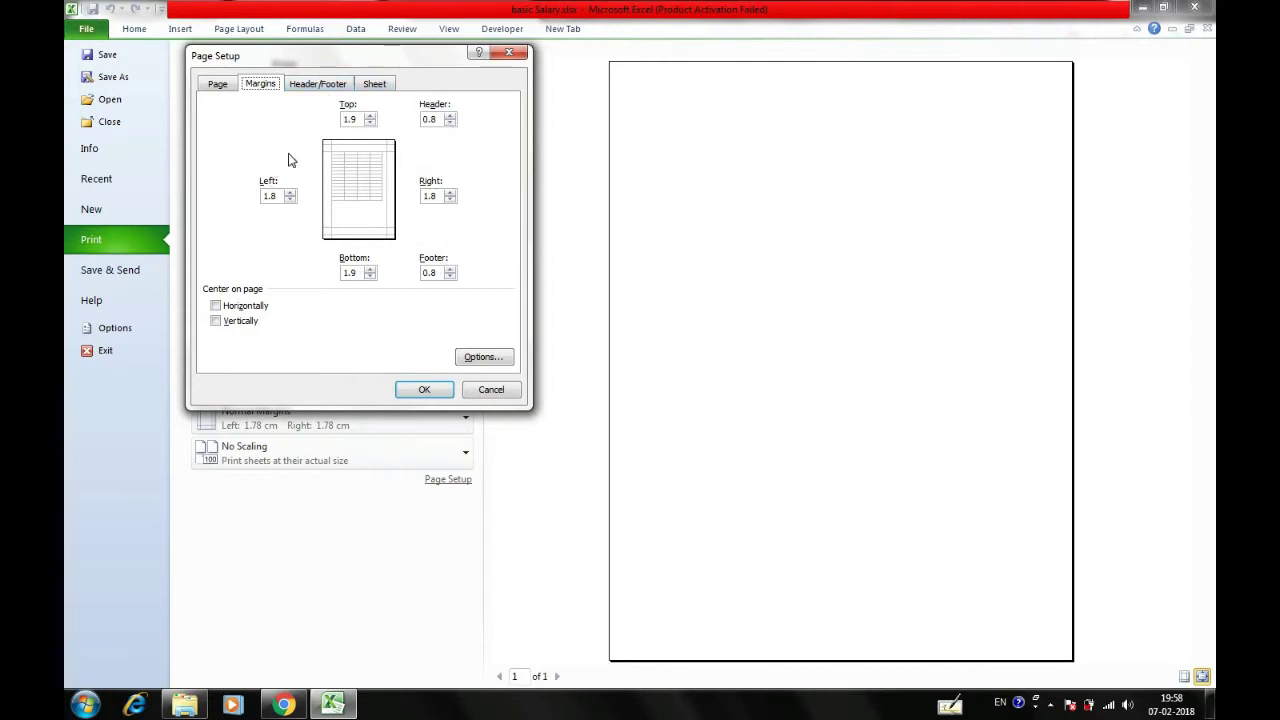
left_click(352, 118)
left_click(507, 52)
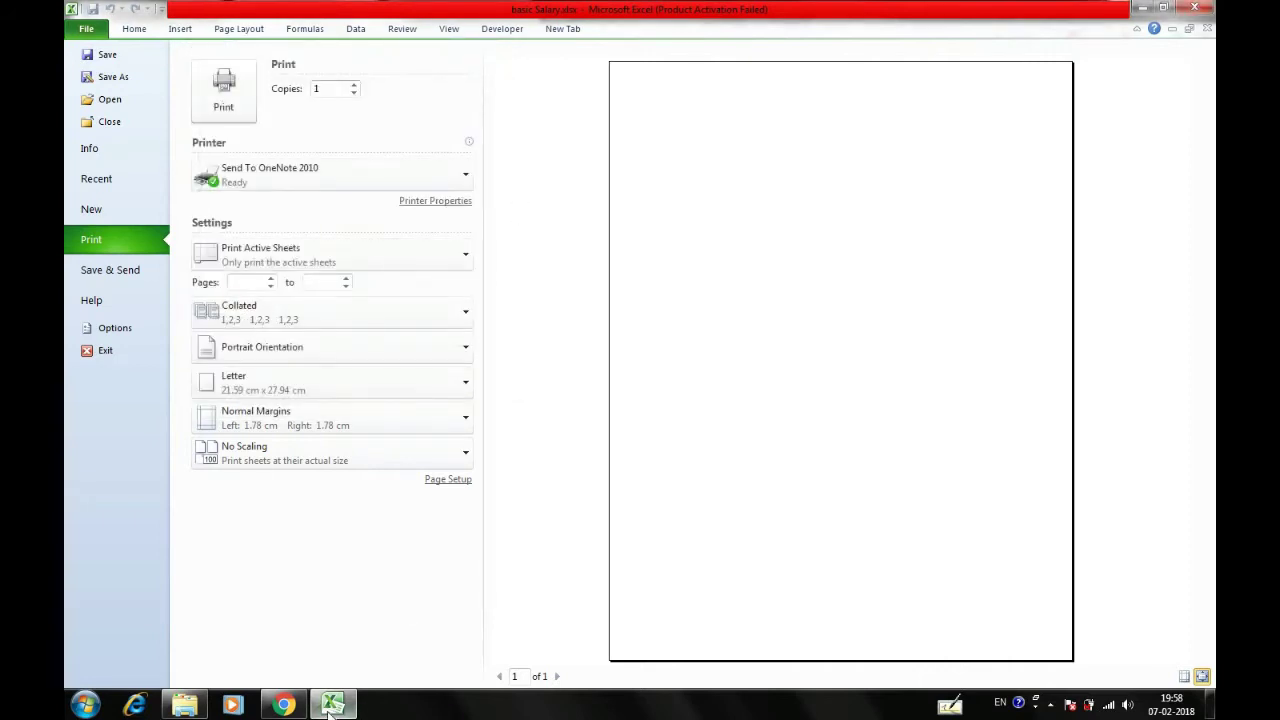
left_click(333, 705)
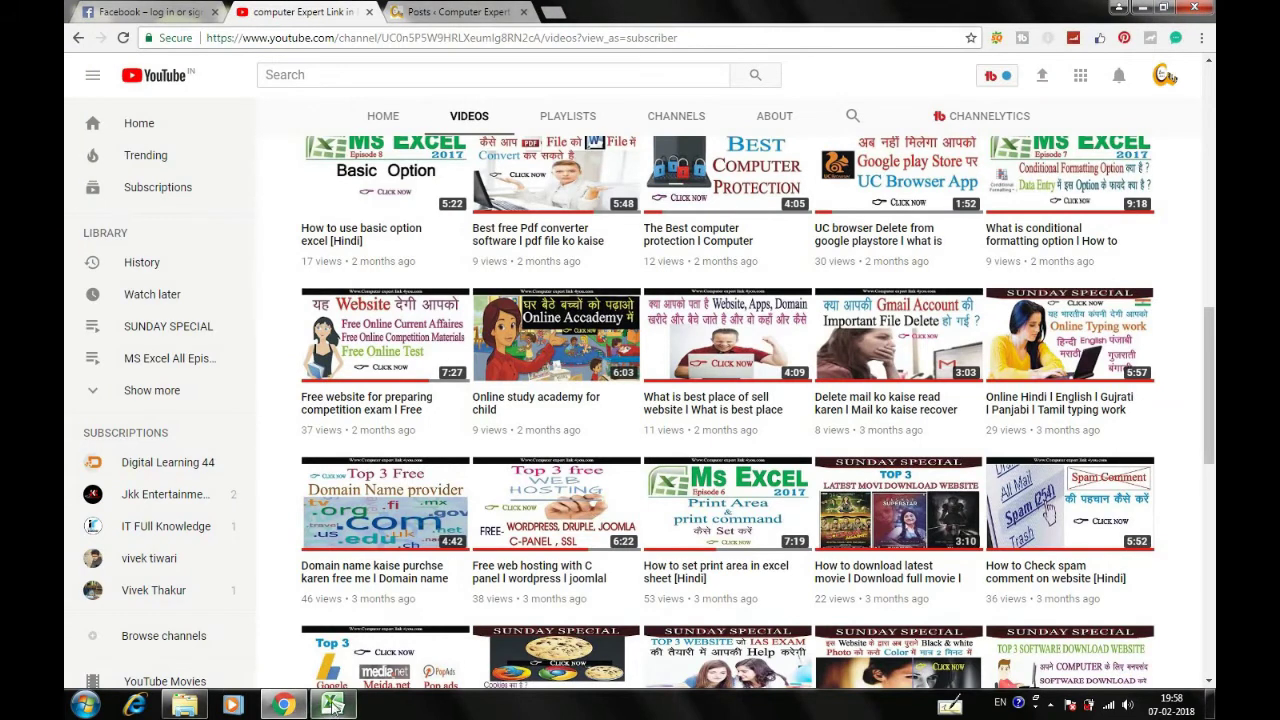
- Set the salary table A1:J10 as the print area via Print Area > Set Print Area
left_click(333, 705)
left_click(130, 30)
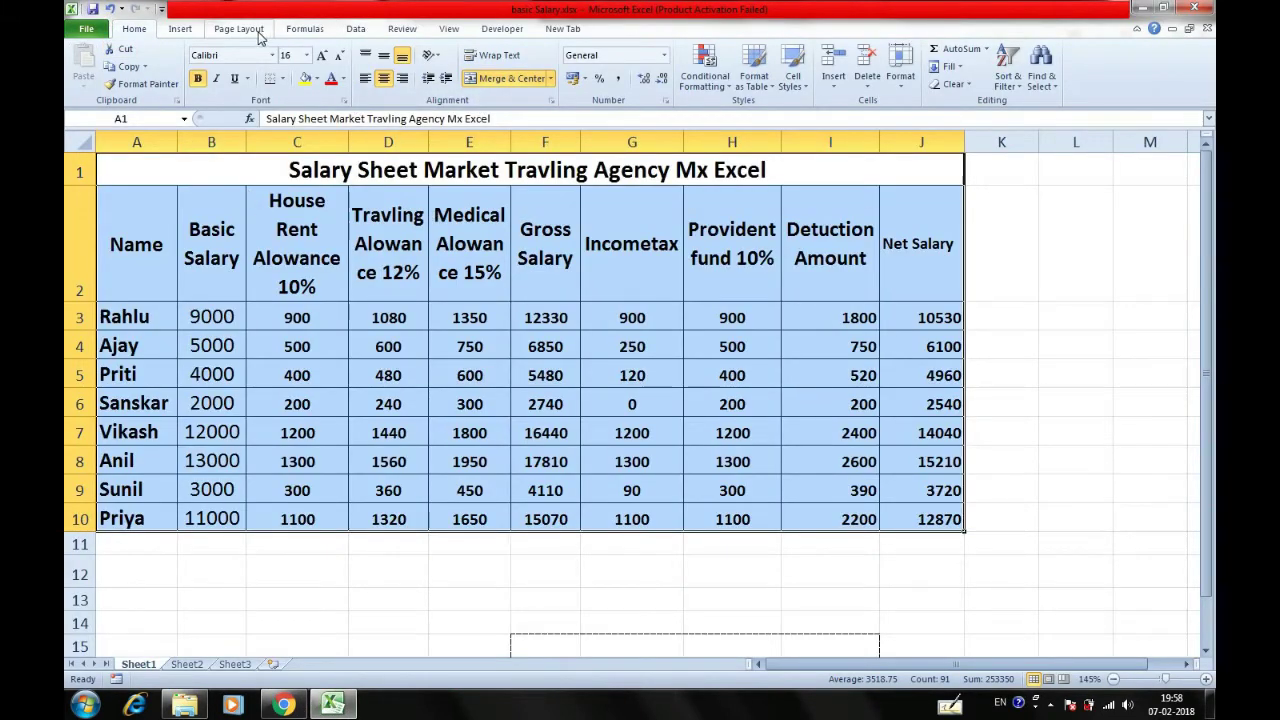
left_click(239, 29)
left_click(302, 80)
left_click(321, 105)
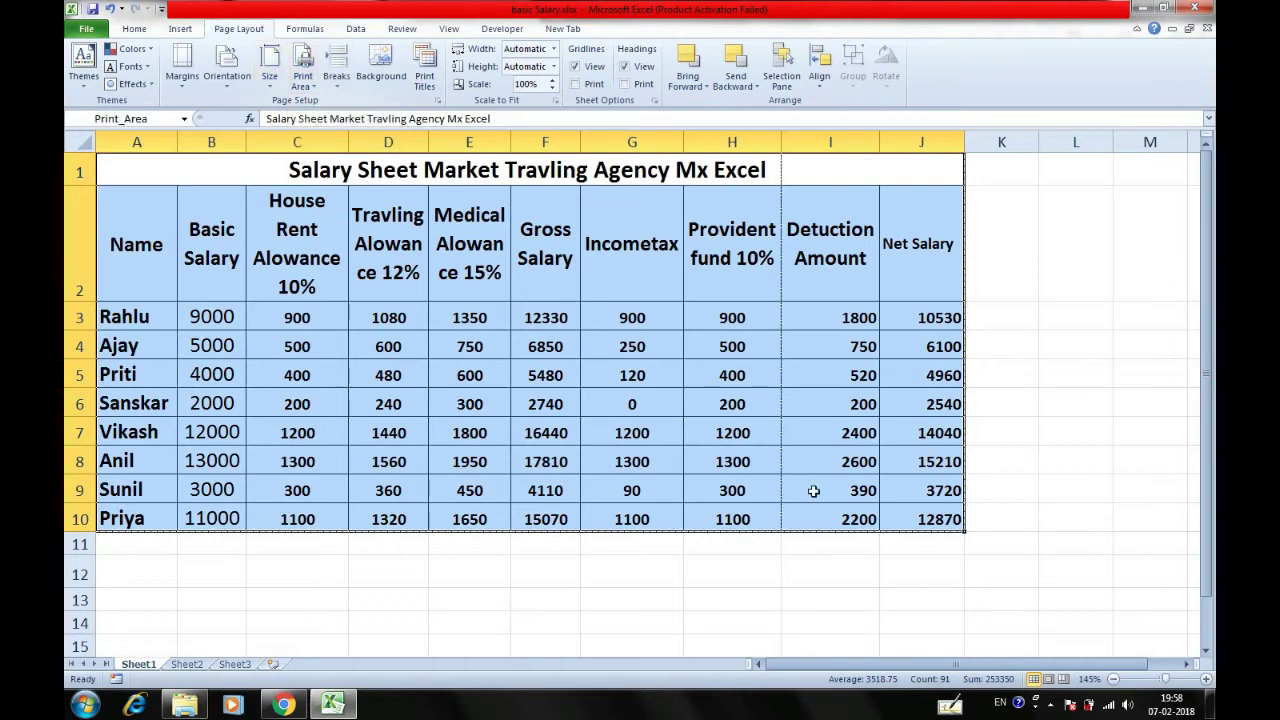
left_click(86, 28)
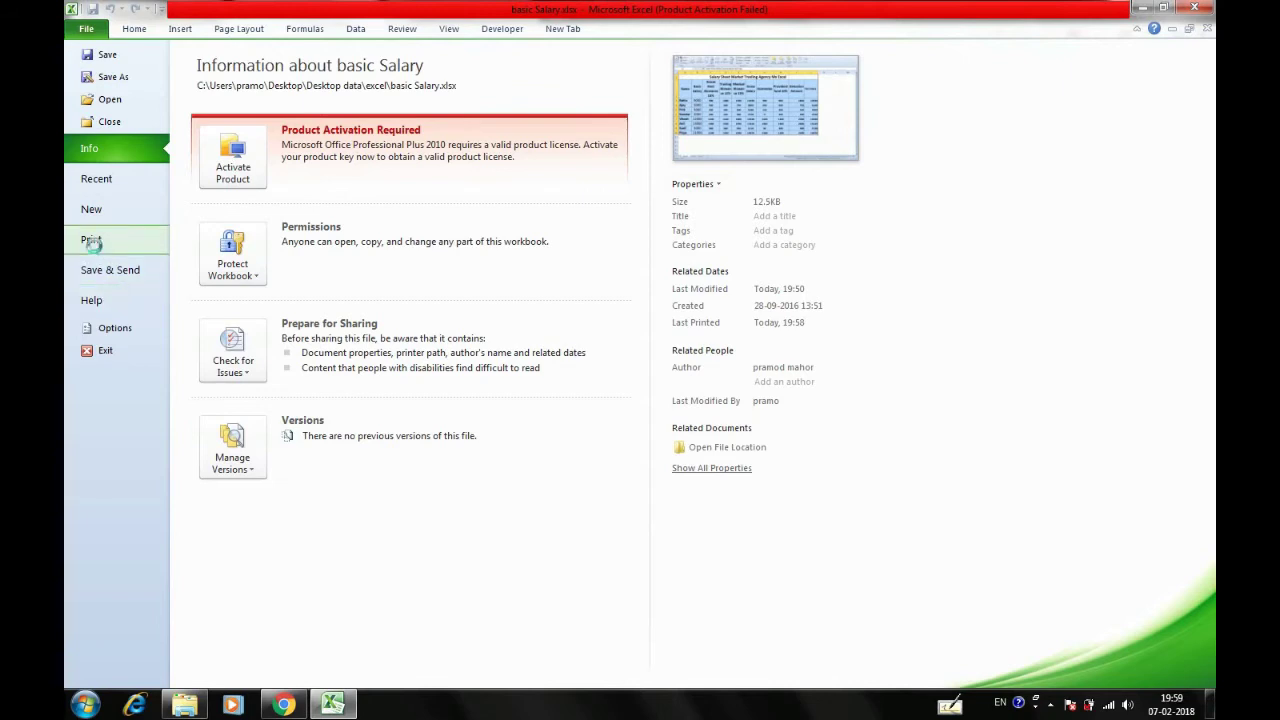
- Apply custom margins in Page Setup: top raised to 2, left and right 1.8 cm
left_click(91, 240)
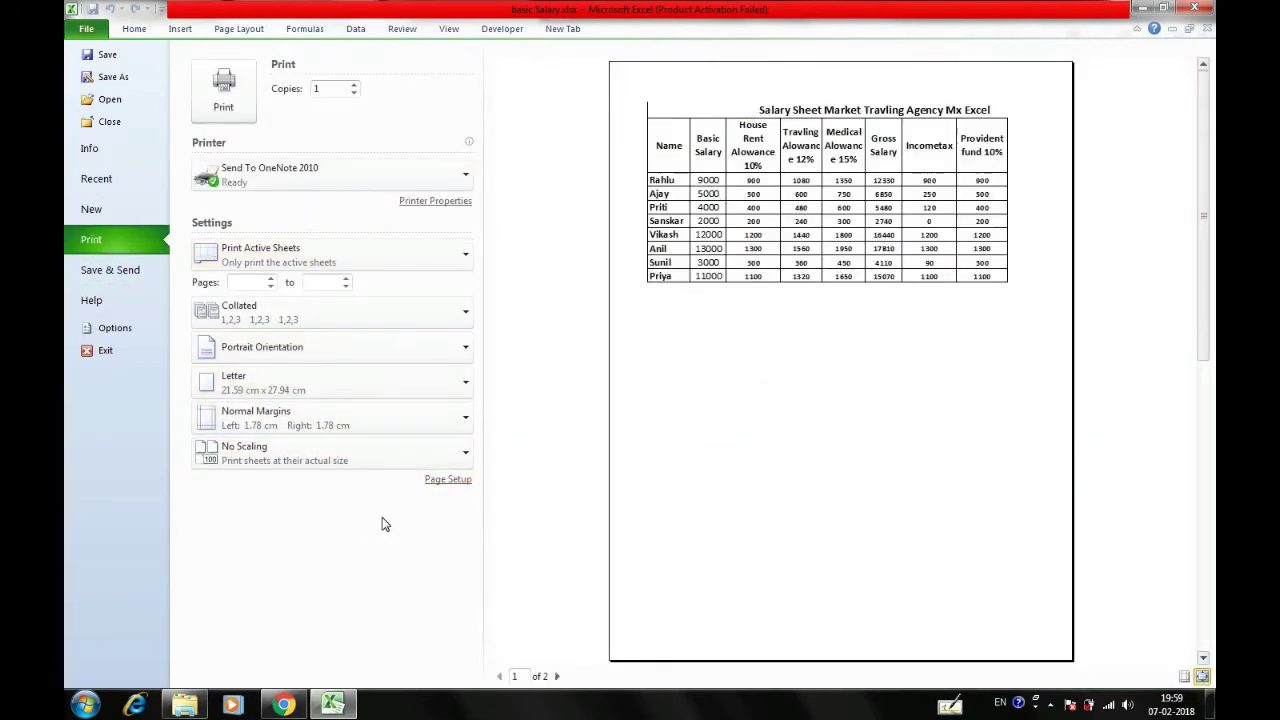
left_click(447, 480)
left_click_drag(357, 62, 451, 122)
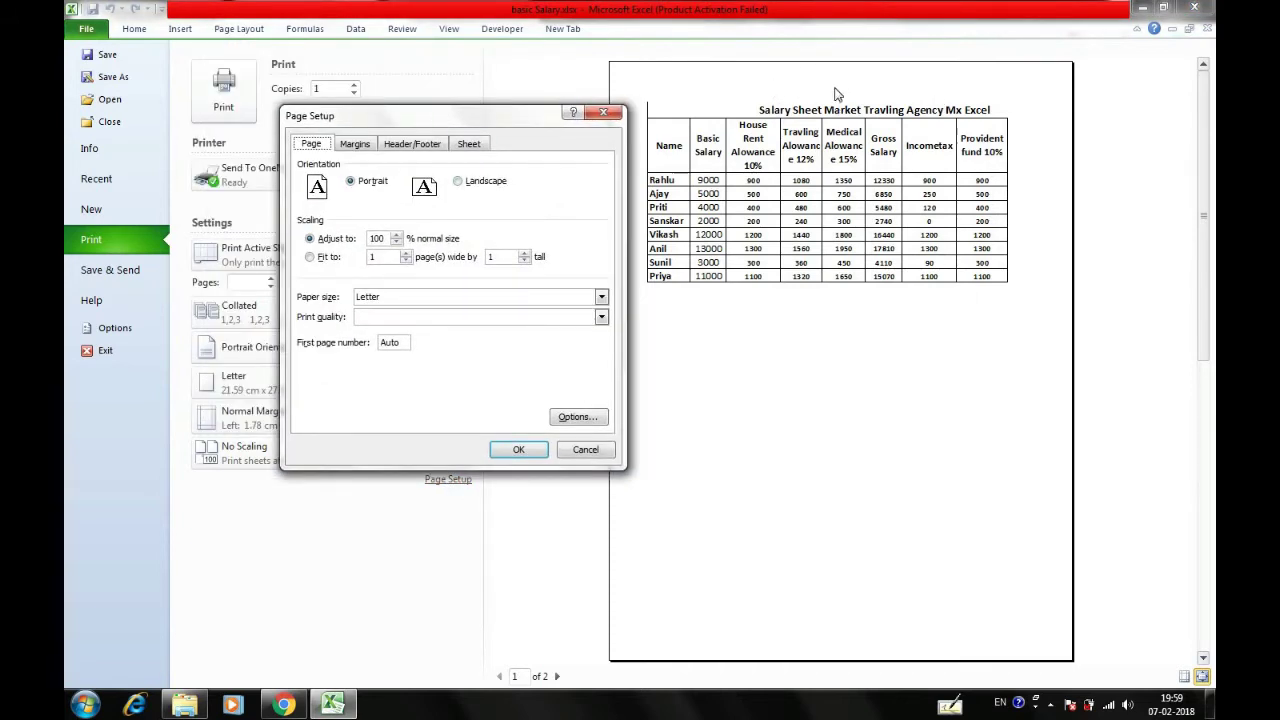
left_click_drag(480, 124, 386, 106)
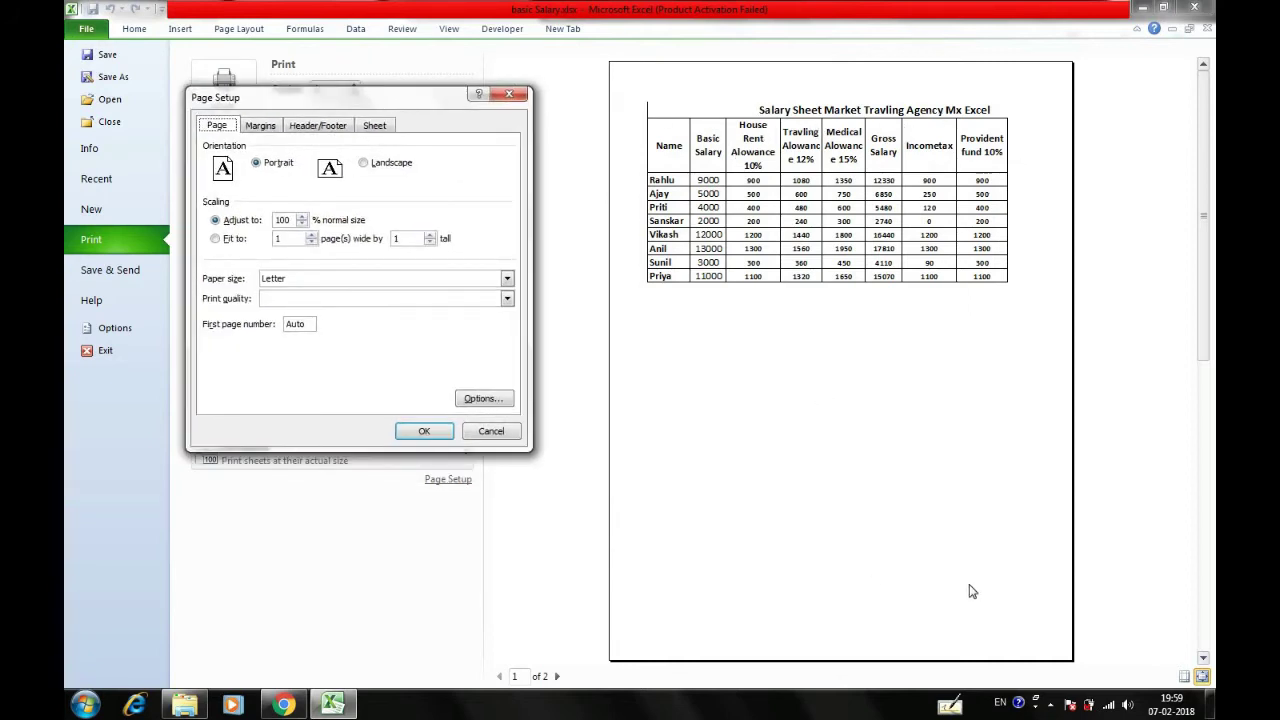
mouse_move(428, 104)
left_mouse_down()
mouse_move(443, 96)
mouse_move(392, 65)
left_mouse_up()
left_click(274, 107)
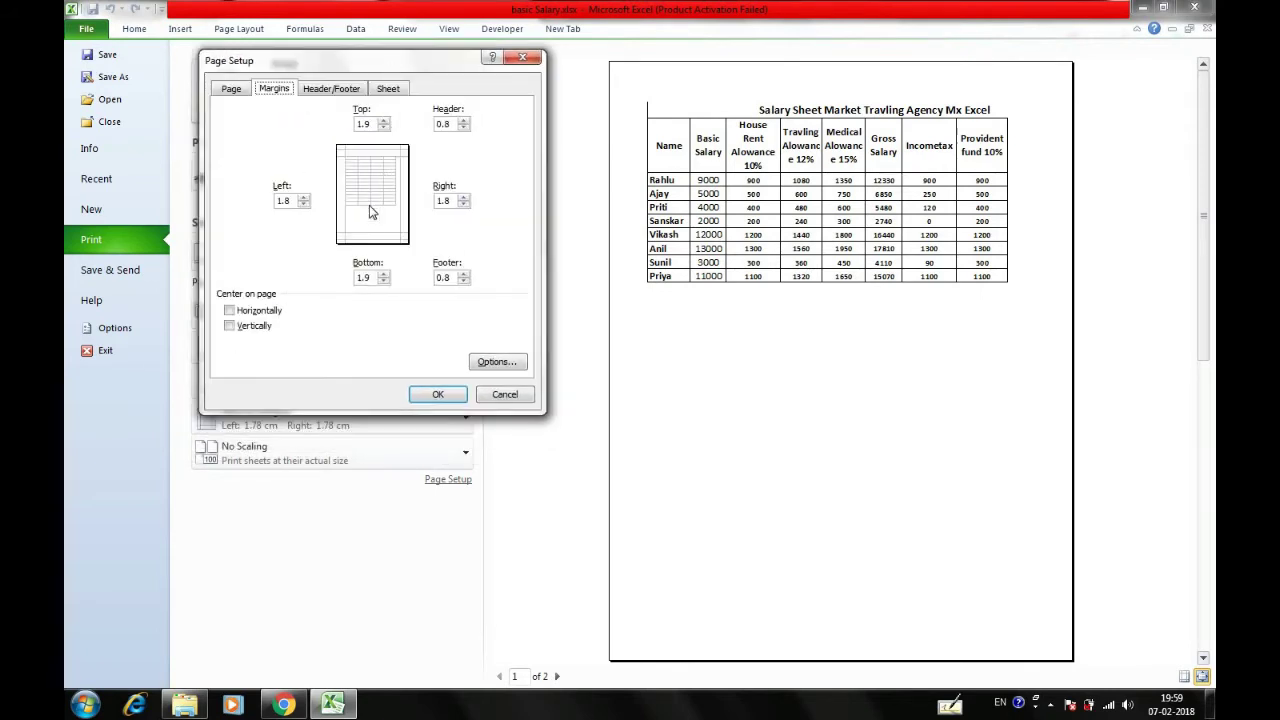
left_click(368, 128)
left_click(435, 394)
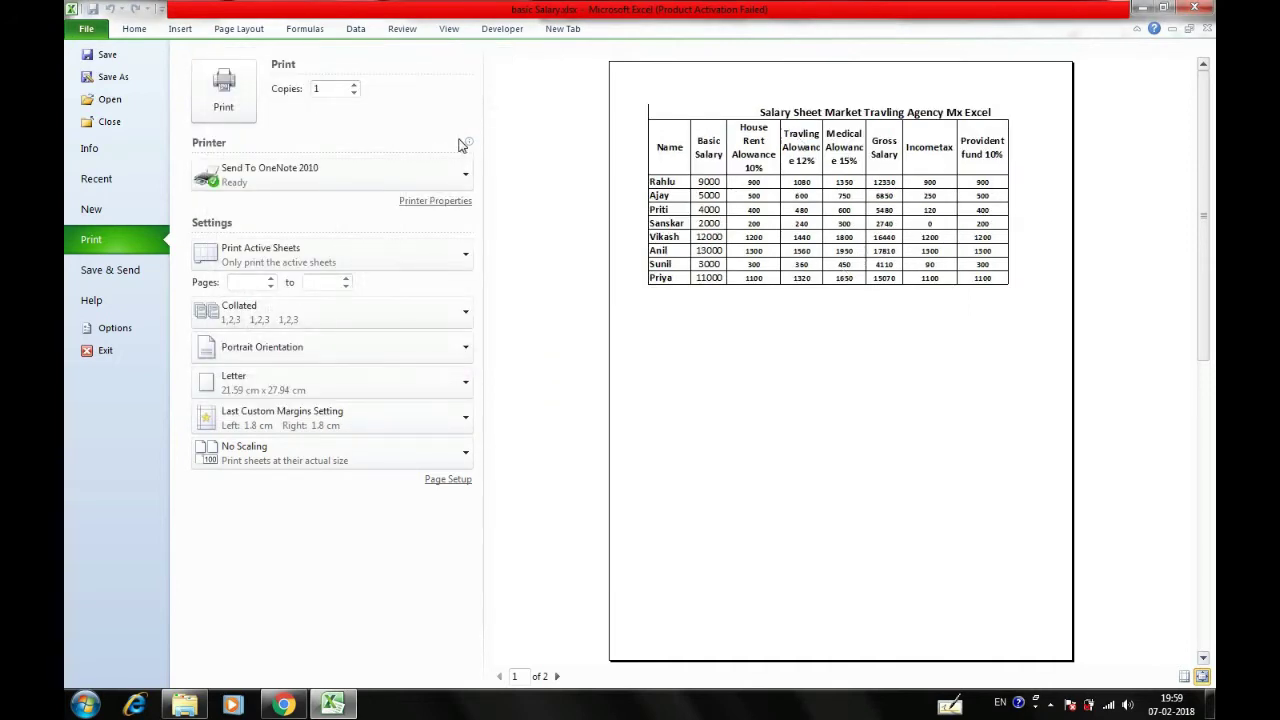
- Raise the top margin to 5 cm in Page Setup
left_click(443, 480)
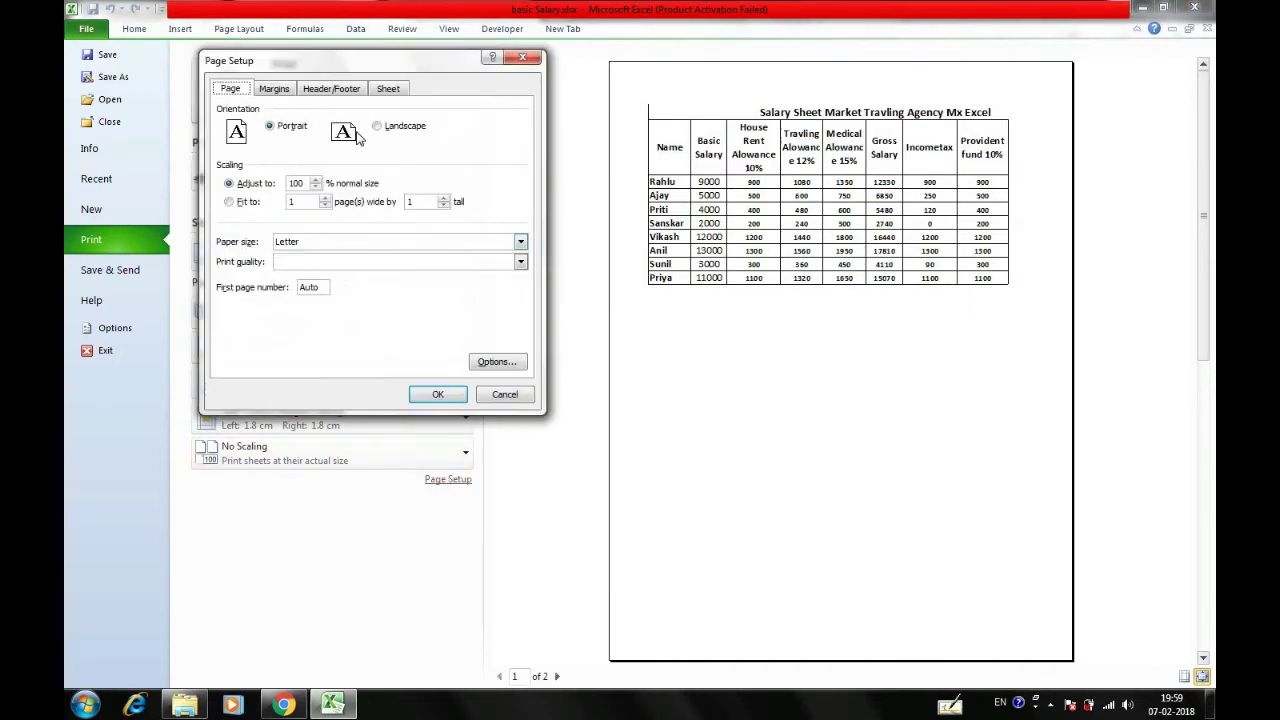
left_click(275, 89)
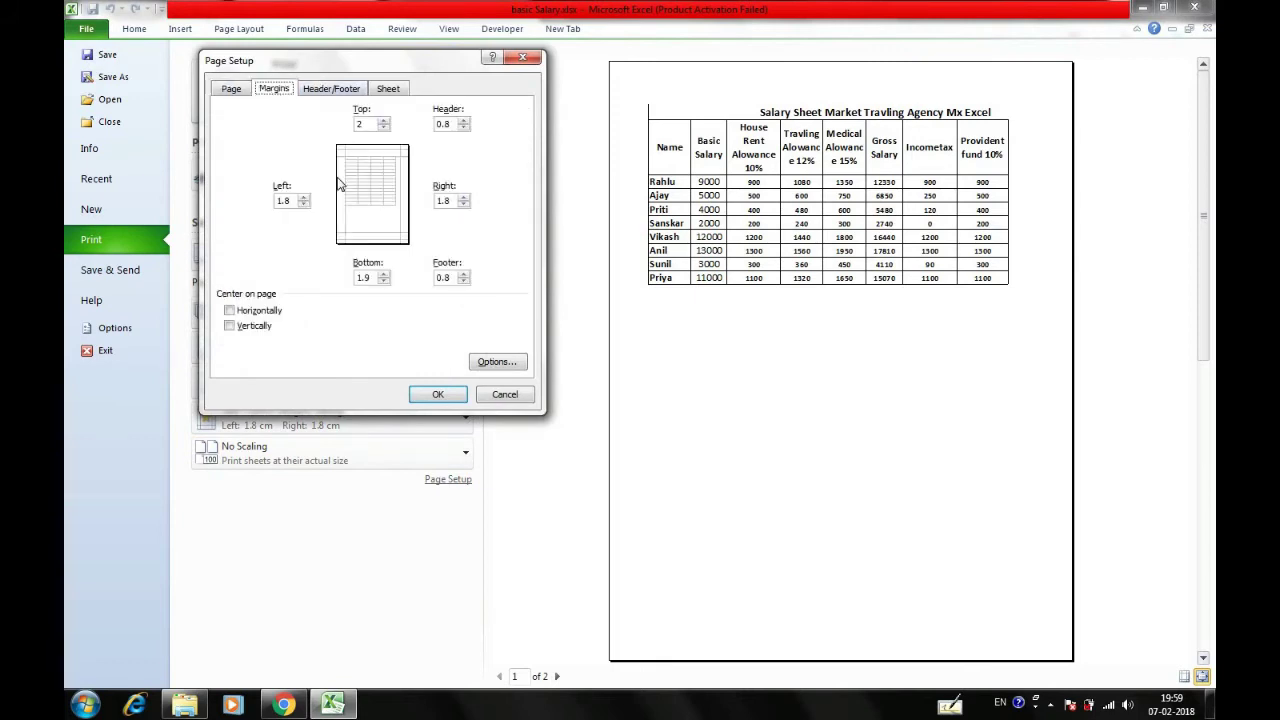
double_click(369, 124)
left_click(437, 395)
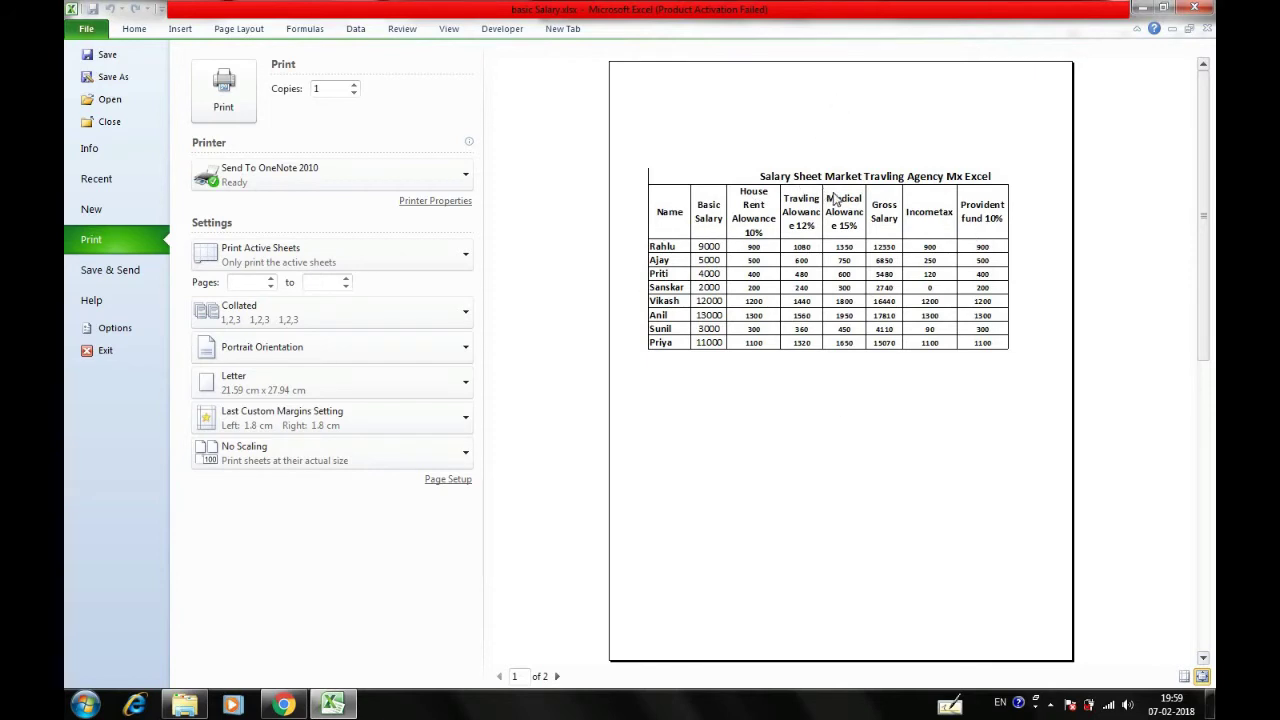
- Set the left margin to 7.3, right to 6.8 and bottom to 2 cm
left_click(446, 480)
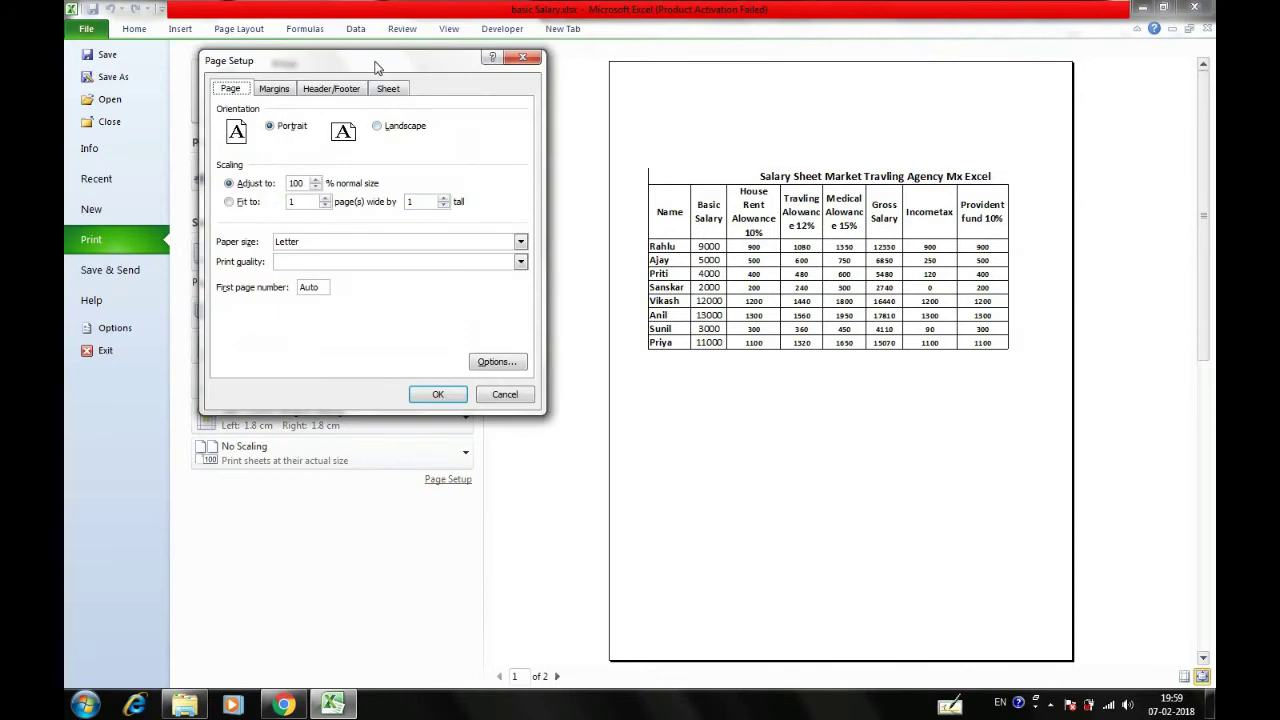
left_click_drag(376, 66, 439, 54)
left_click(343, 77)
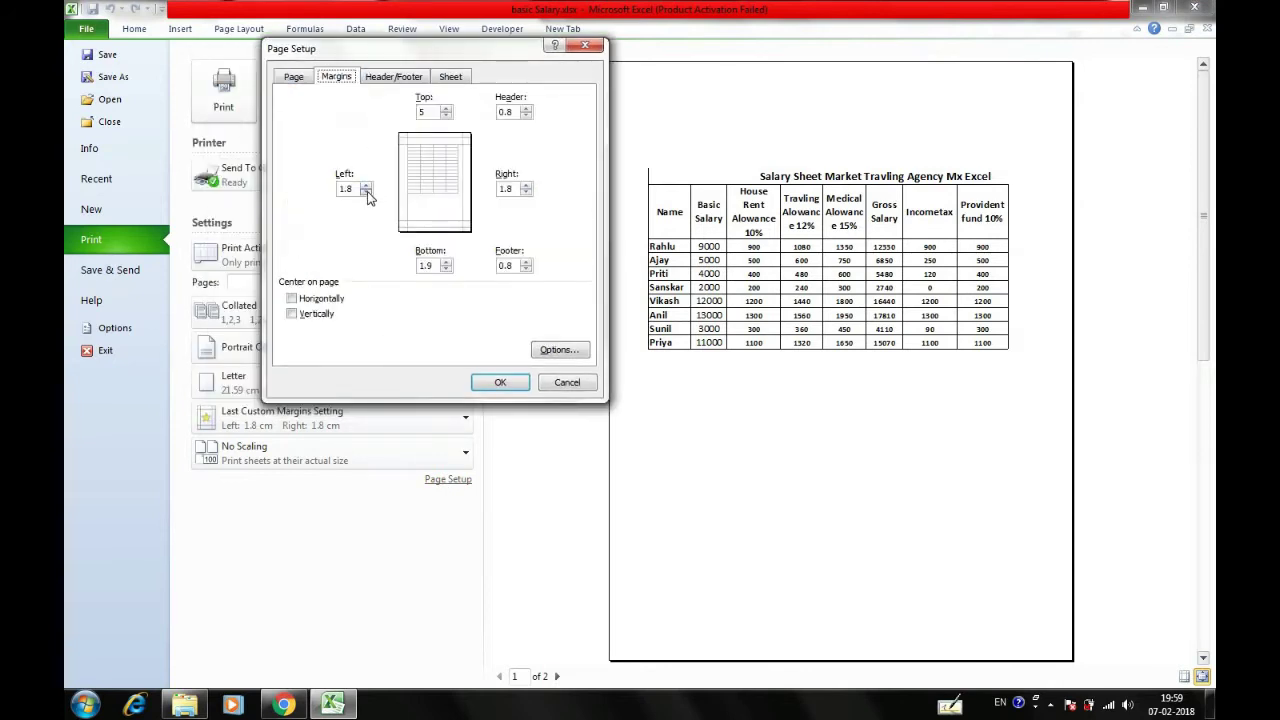
left_click(366, 190)
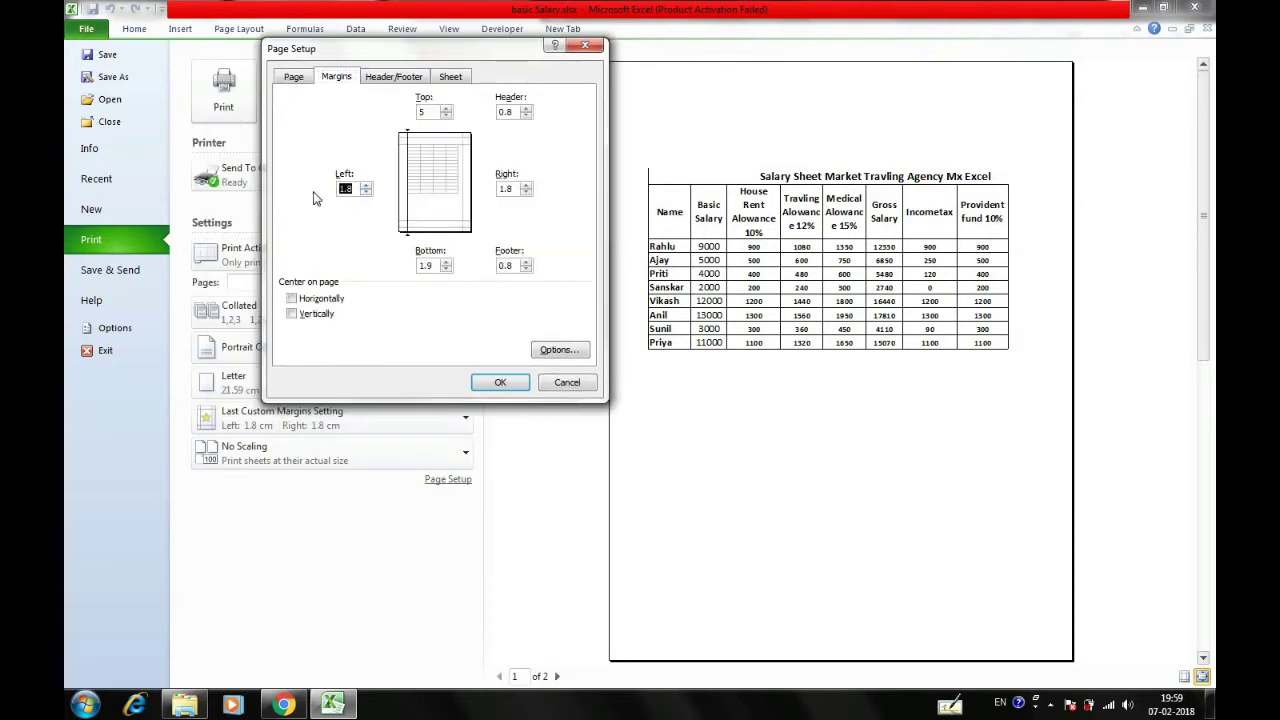
left_click(366, 190)
left_click(528, 190)
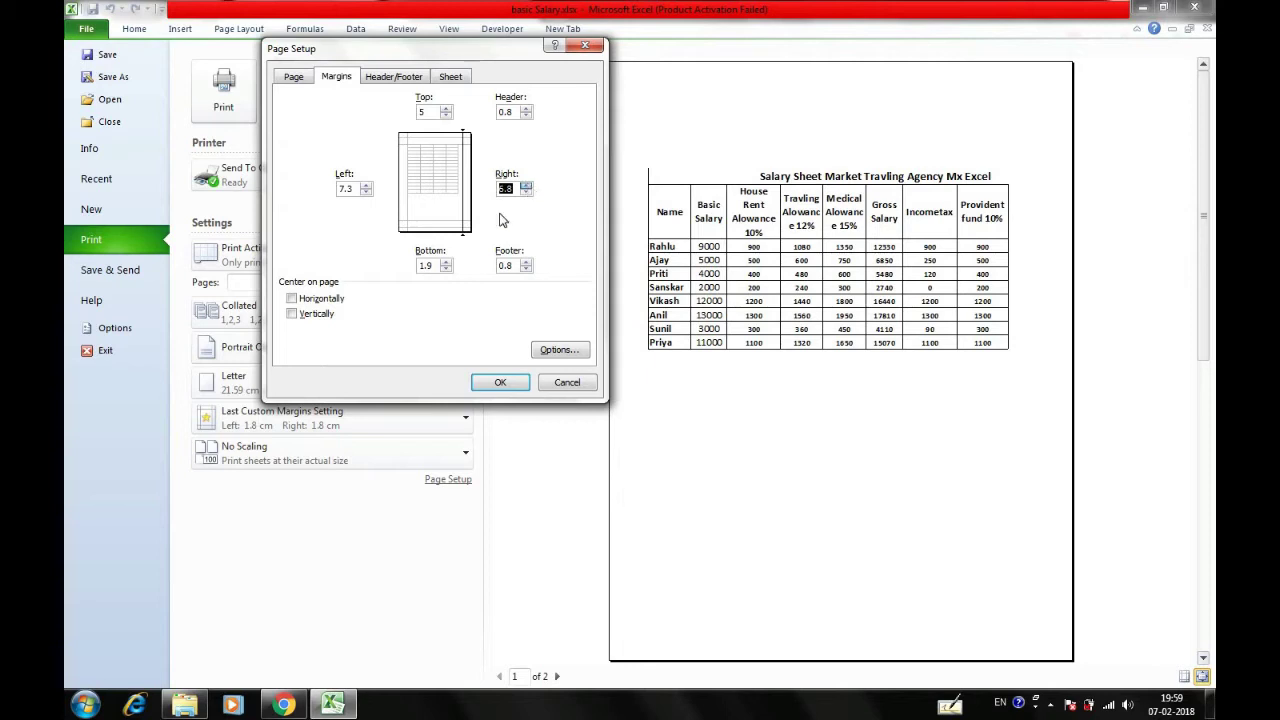
left_click(445, 270)
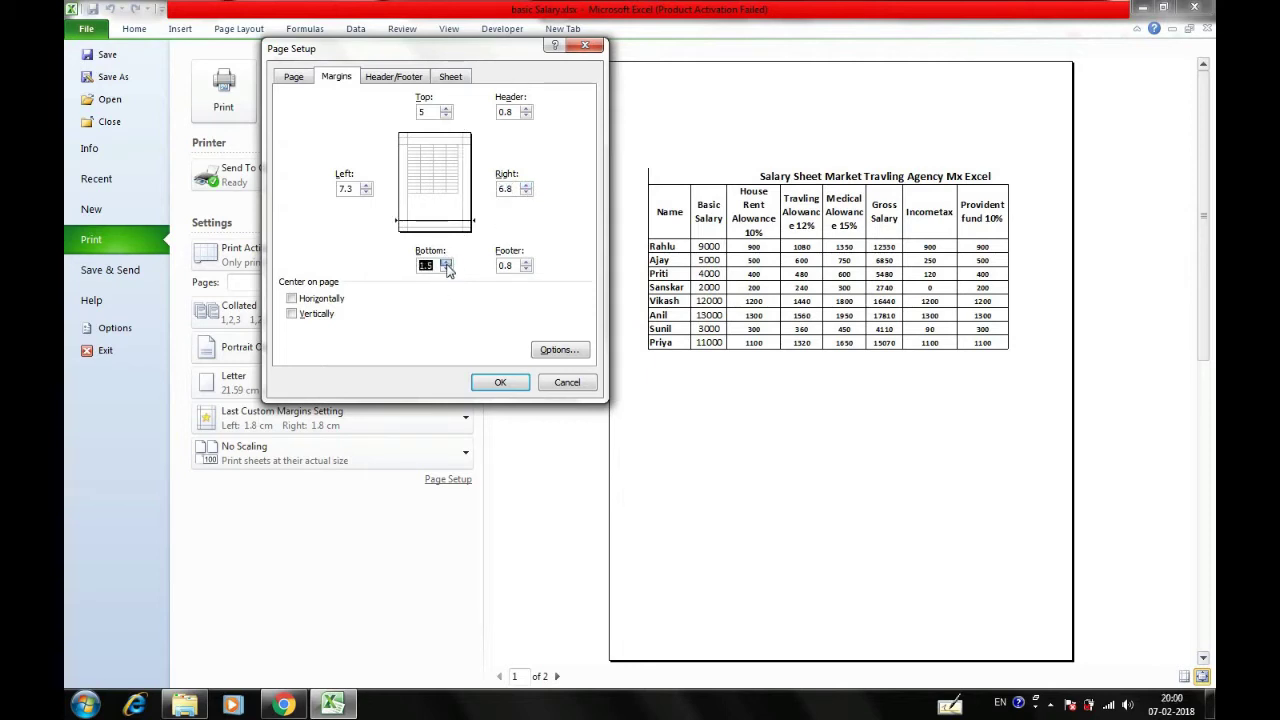
type("1")
left_click(447, 270)
left_click(446, 262)
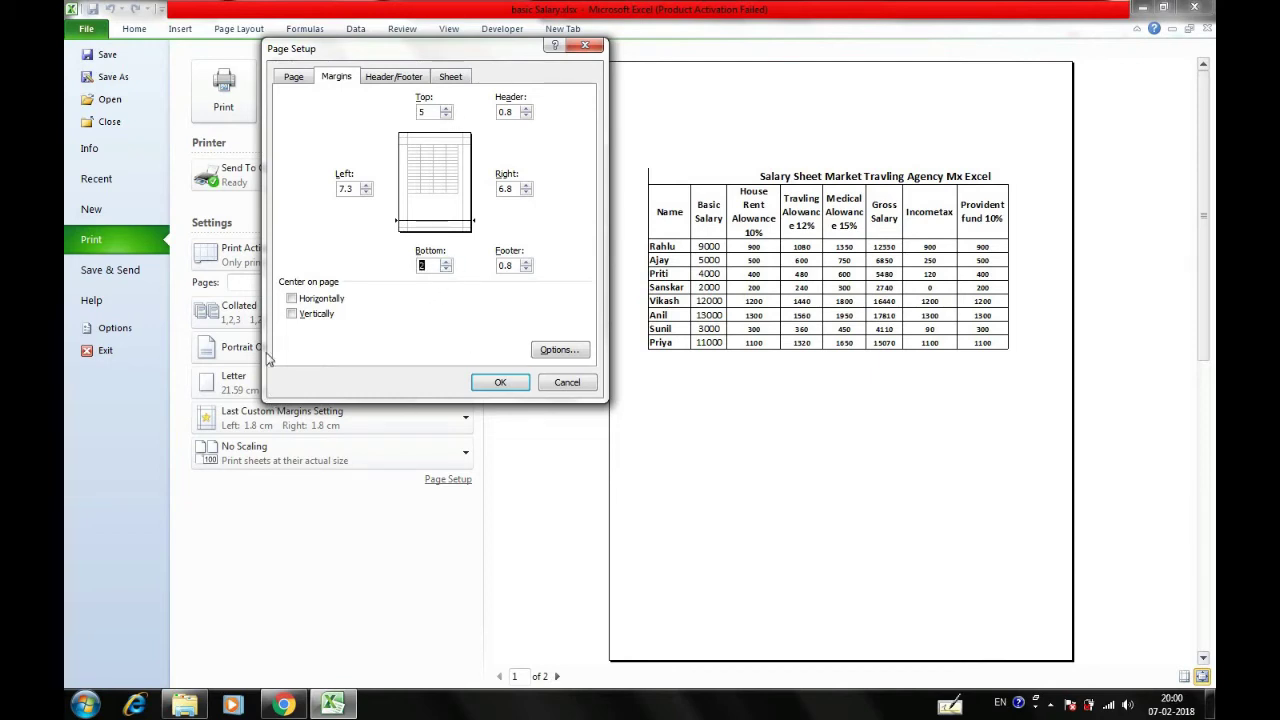
- Centre the table horizontally on the page and apply the new margins
left_click(291, 299)
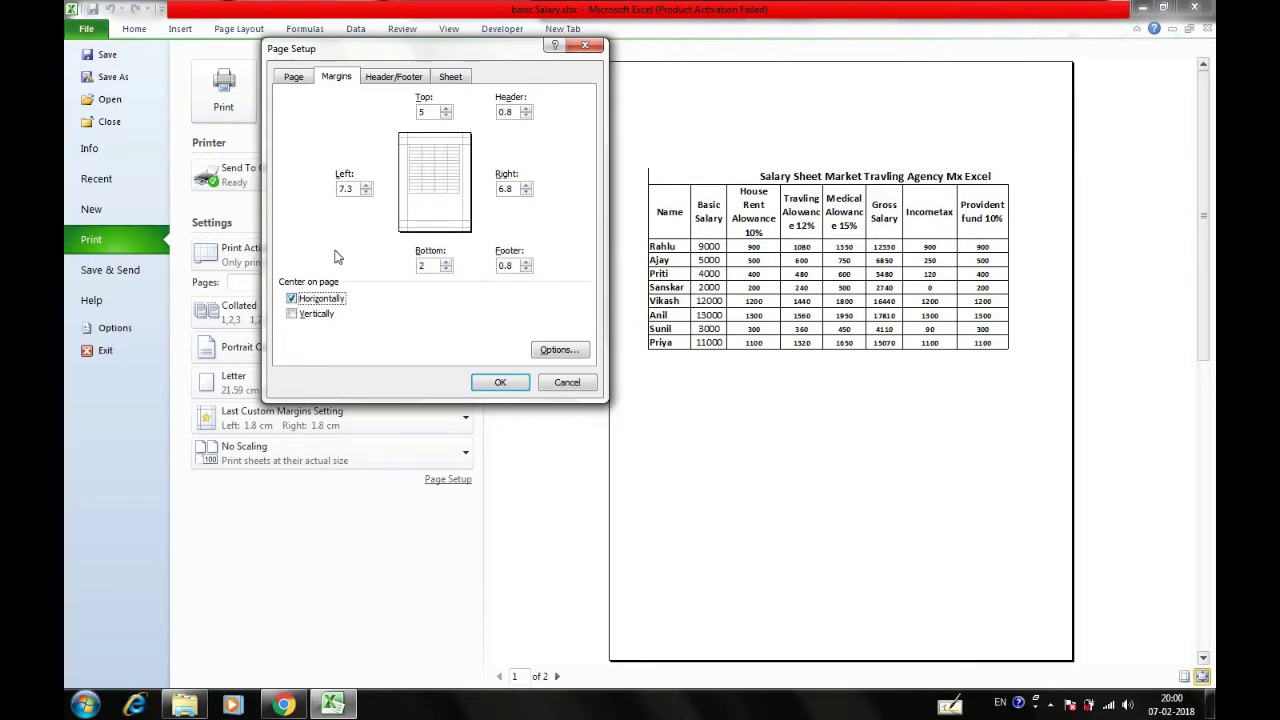
left_click(291, 301)
left_click(291, 301)
left_click(484, 387)
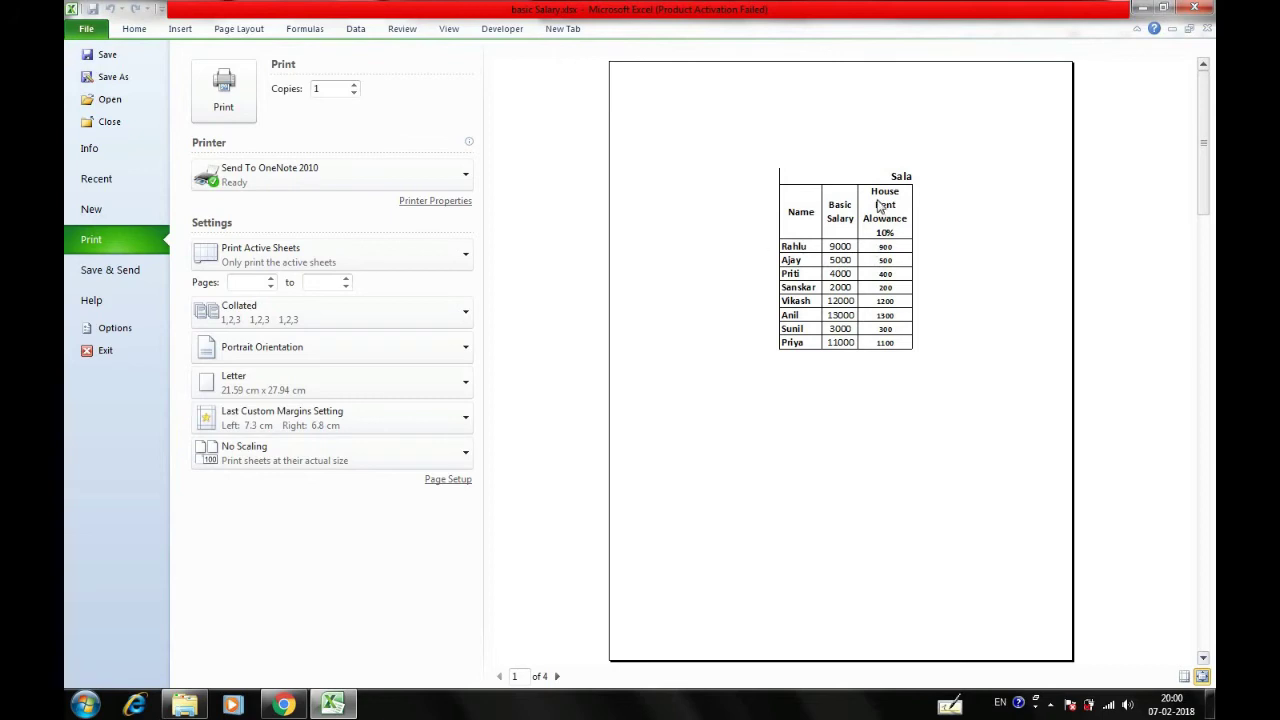
- Lower the Page Setup Adjust to scaling from 100% to 80% normal size
left_click(440, 485)
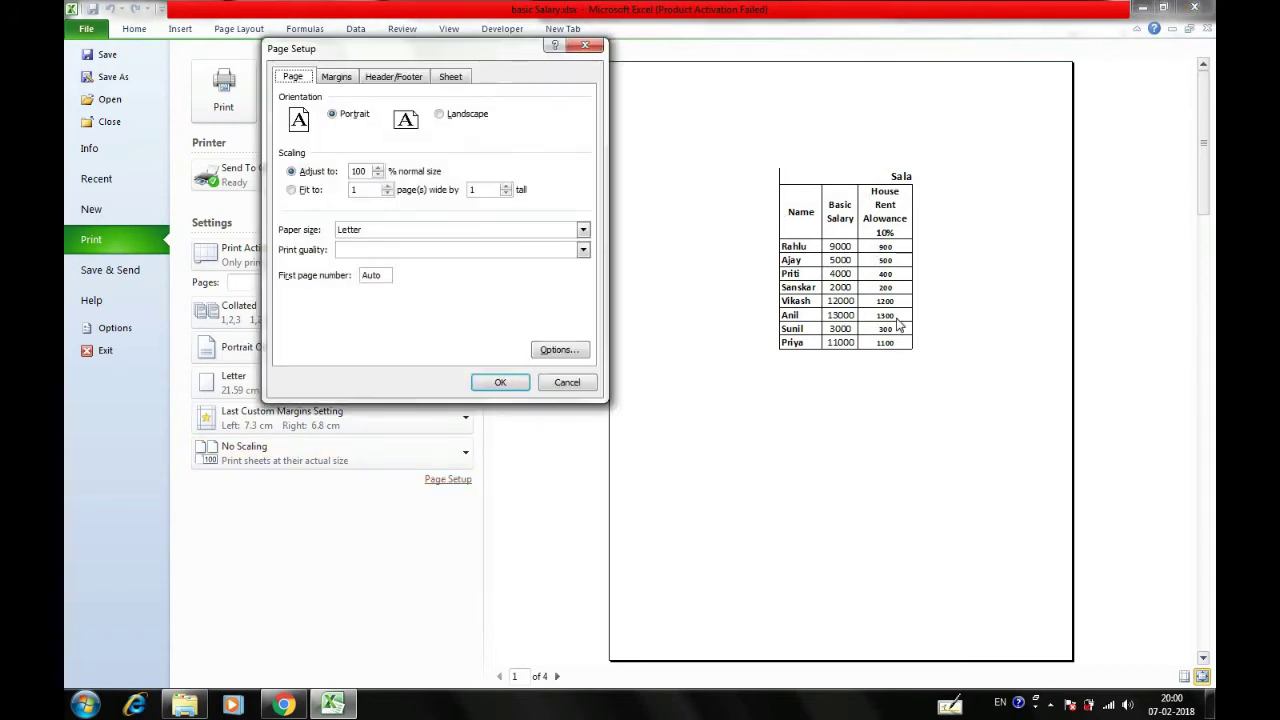
left_click_drag(432, 51, 290, 43)
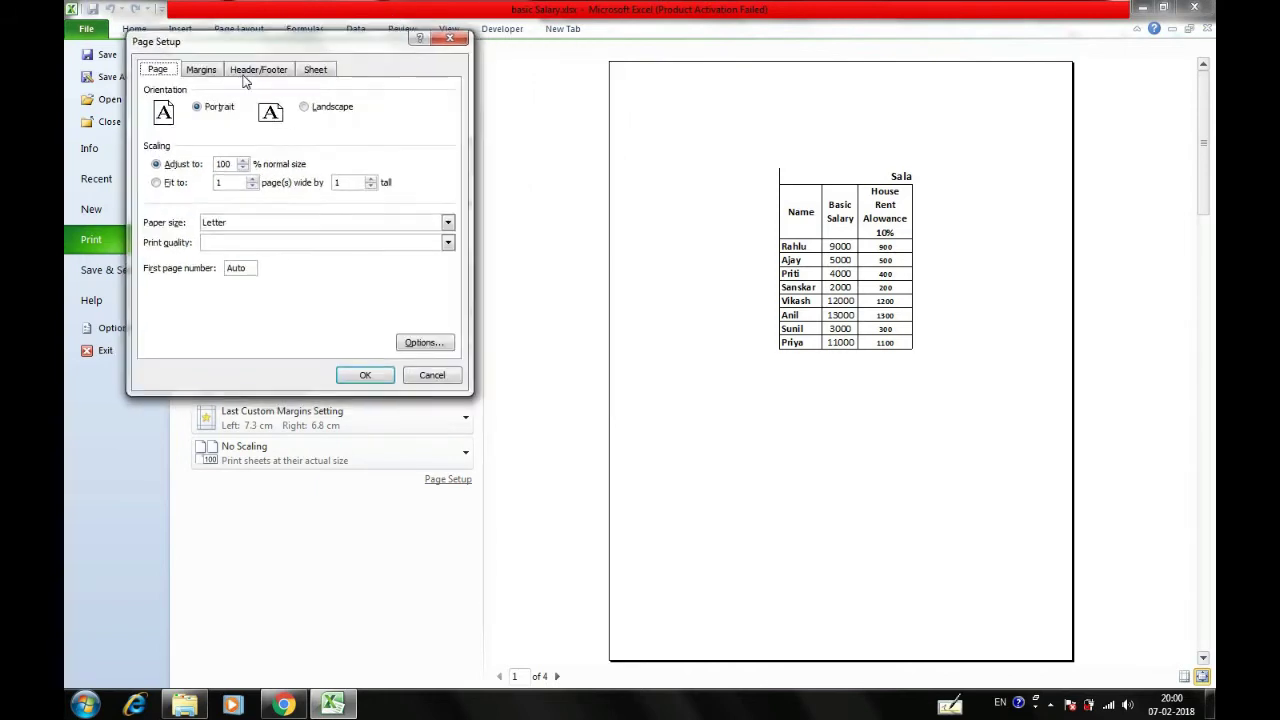
left_click(236, 168)
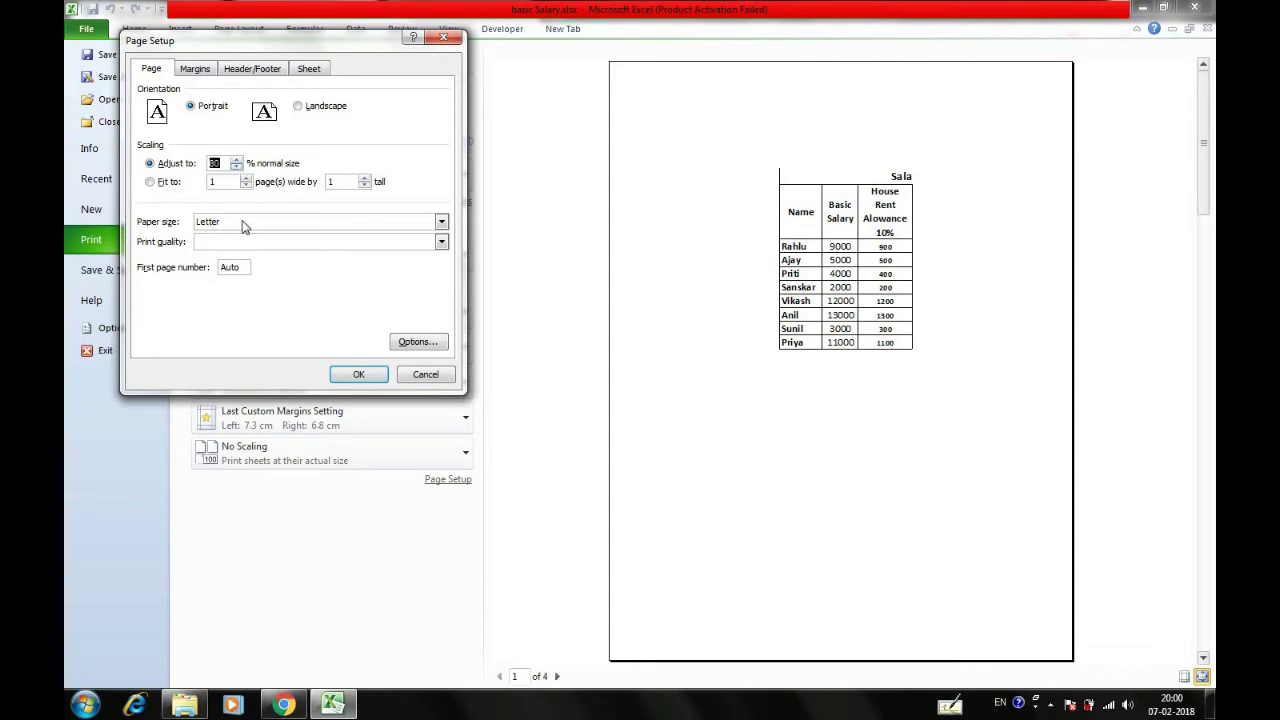
left_click(358, 376)
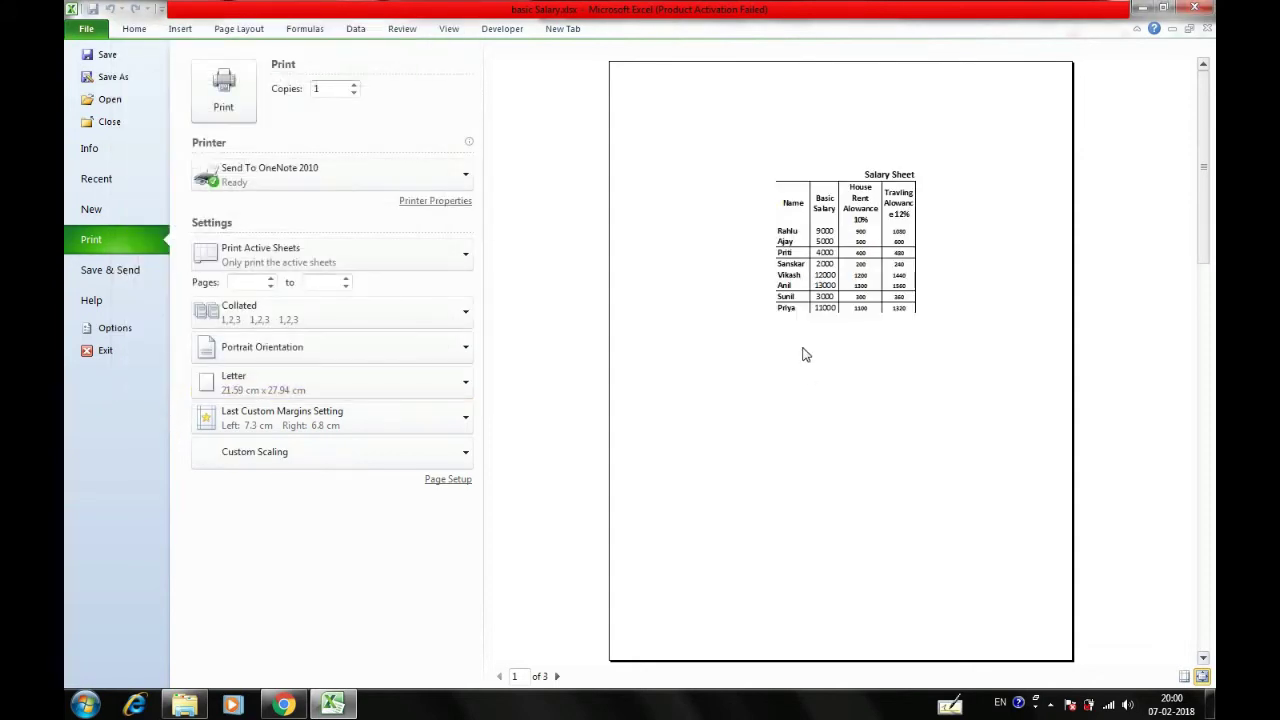
- Set the left and right margins to 1 cm
left_click(444, 481)
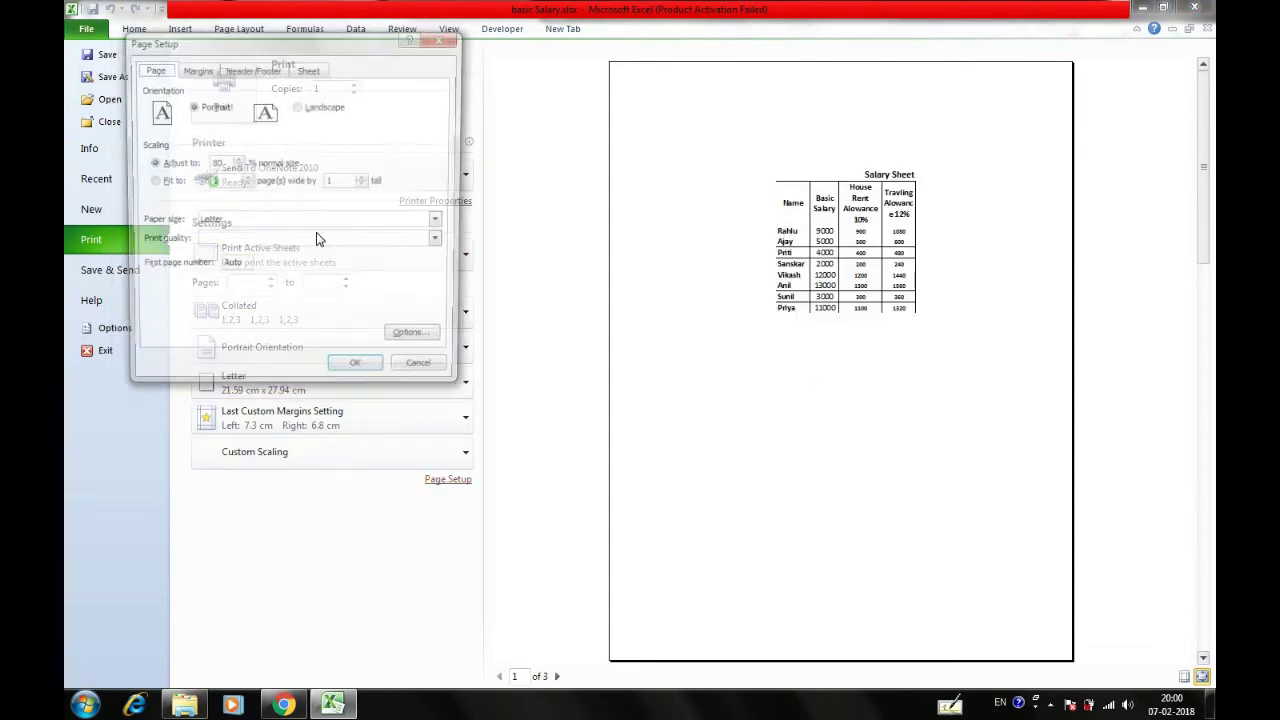
left_click(207, 72)
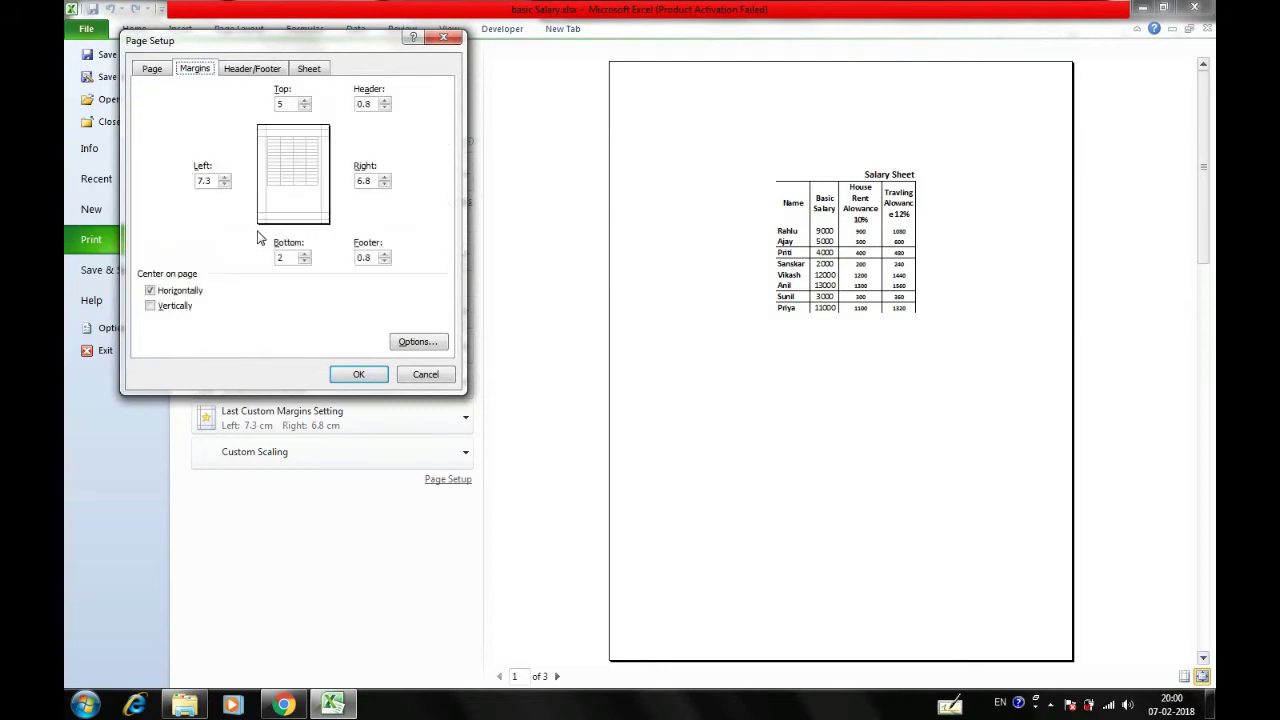
double_click(200, 181)
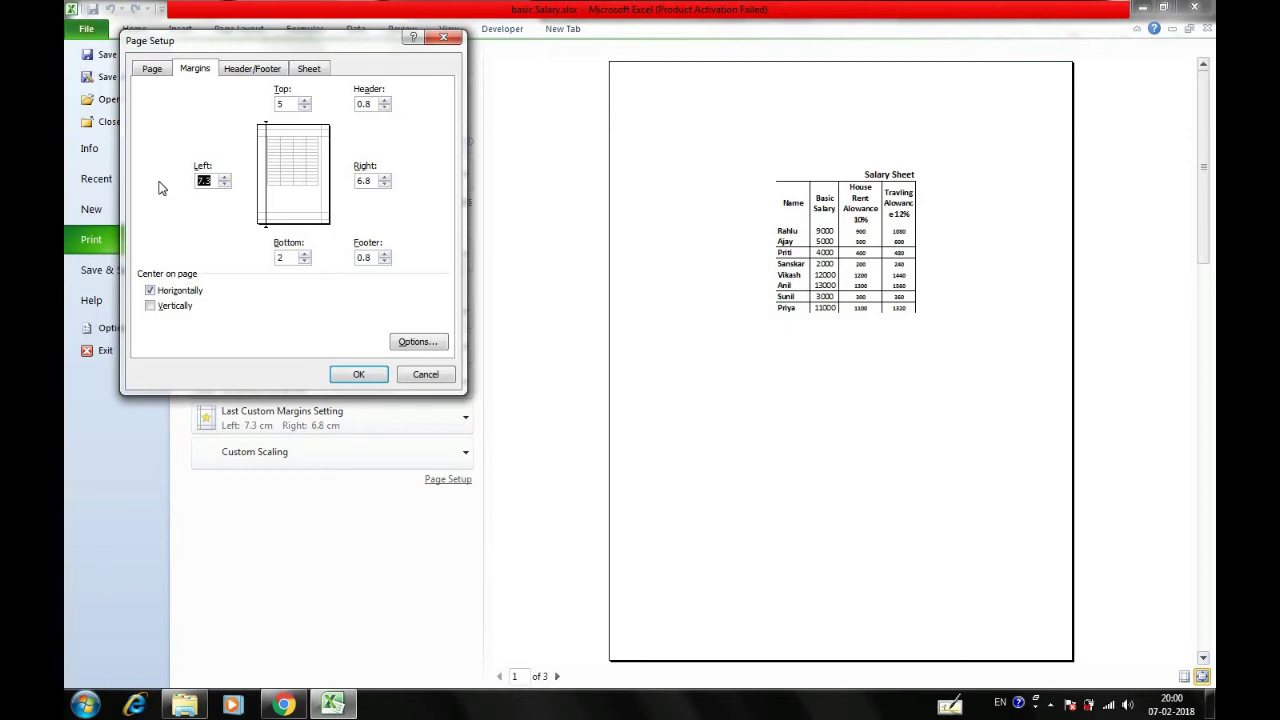
type("1")
key("Tab")
left_click(360, 375)
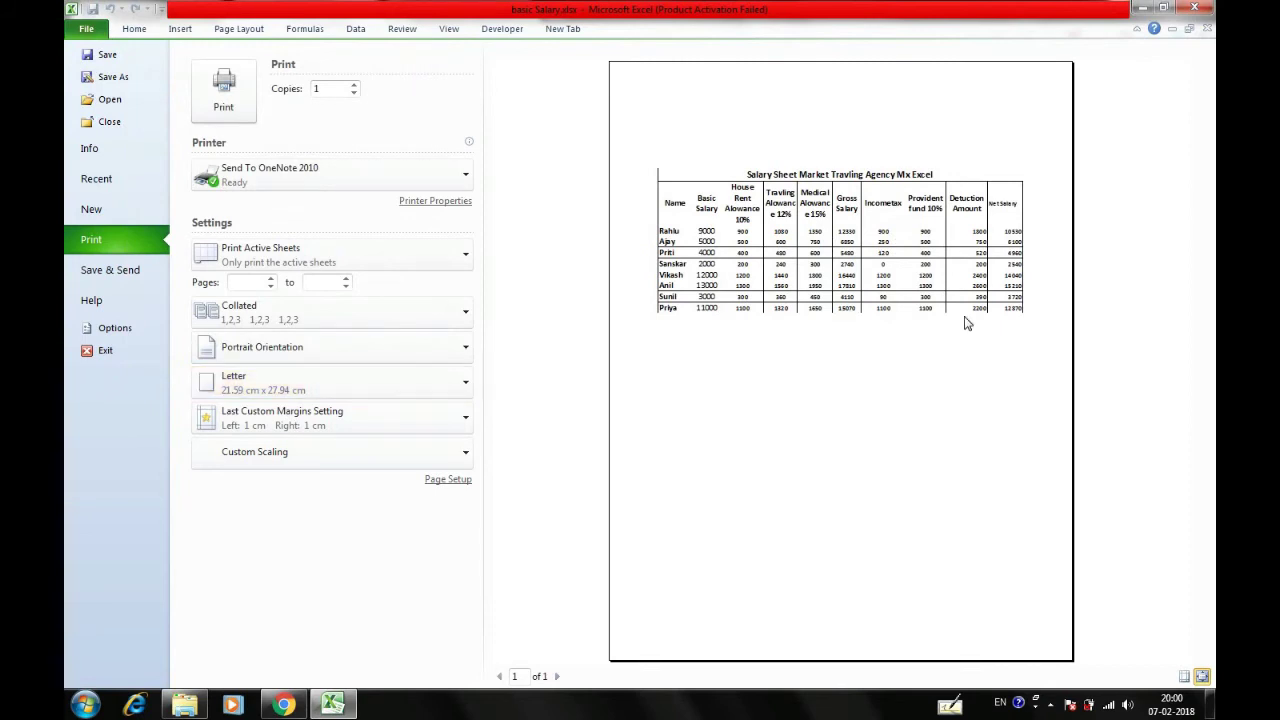
- Reduce the left and right margins further to 0.5 cm
left_click(447, 479)
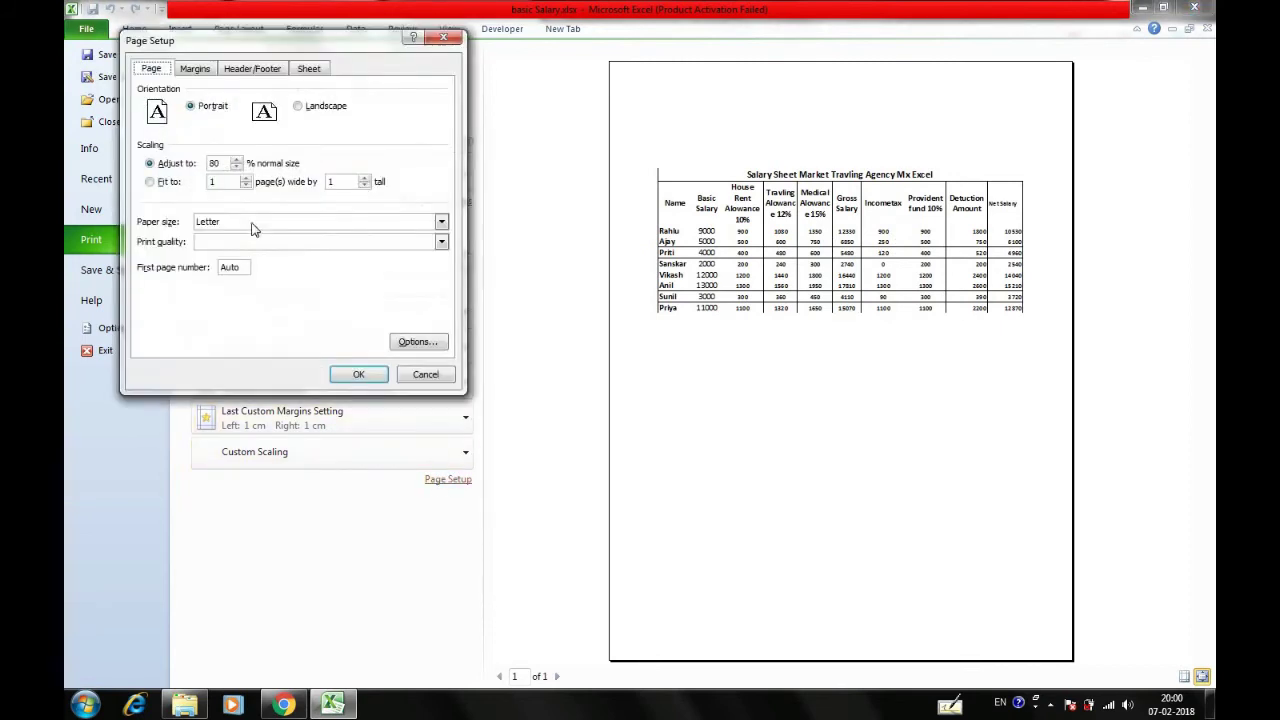
left_click(195, 68)
left_click_drag(210, 180, 148, 179)
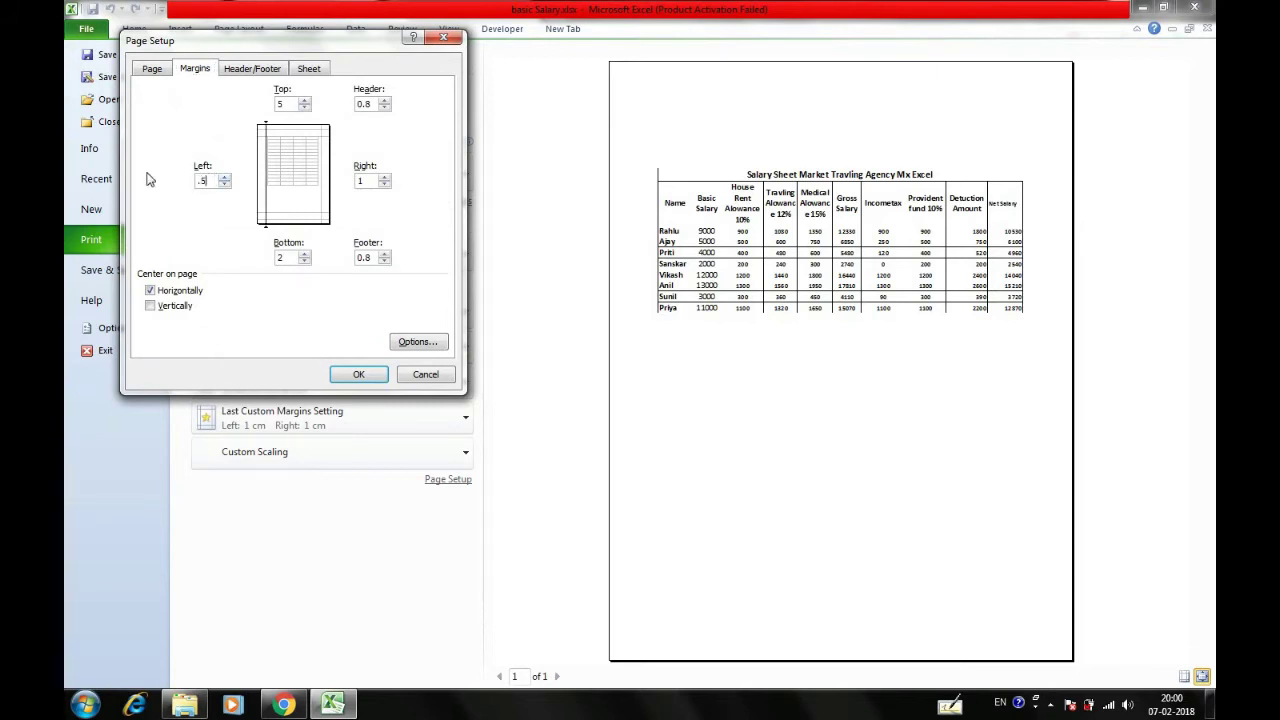
left_click_drag(368, 181, 348, 190)
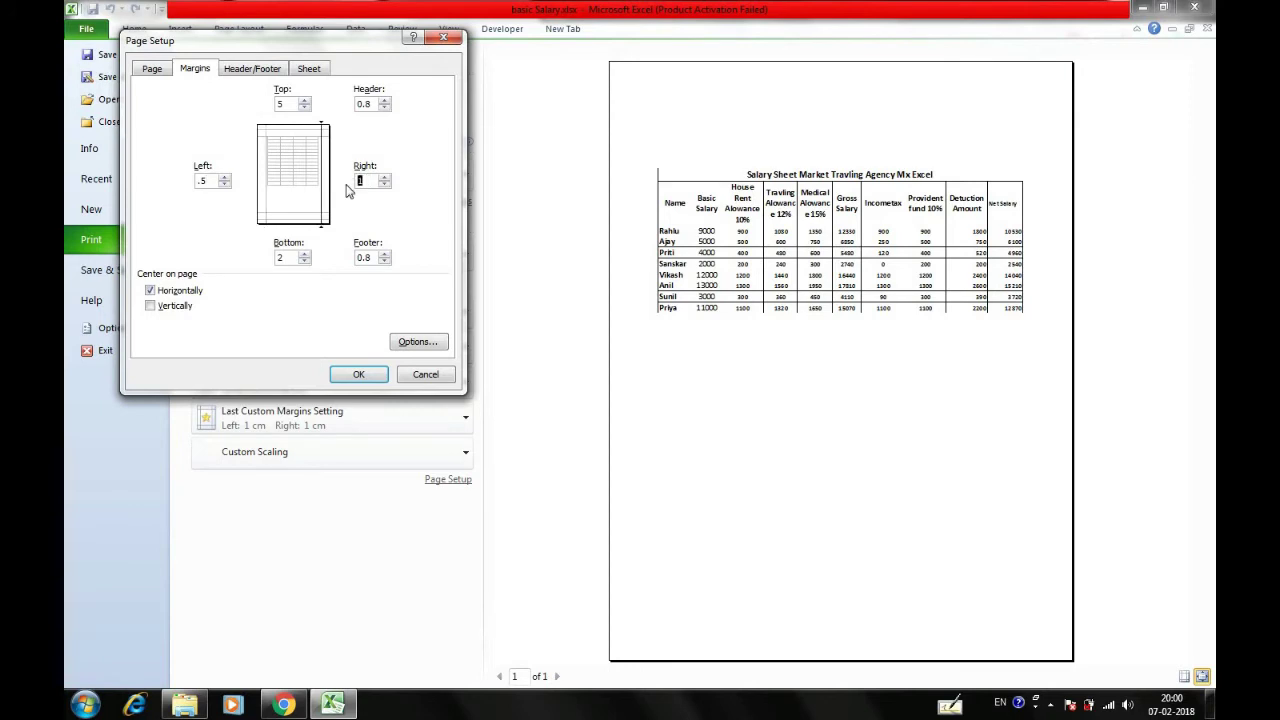
left_click(335, 379)
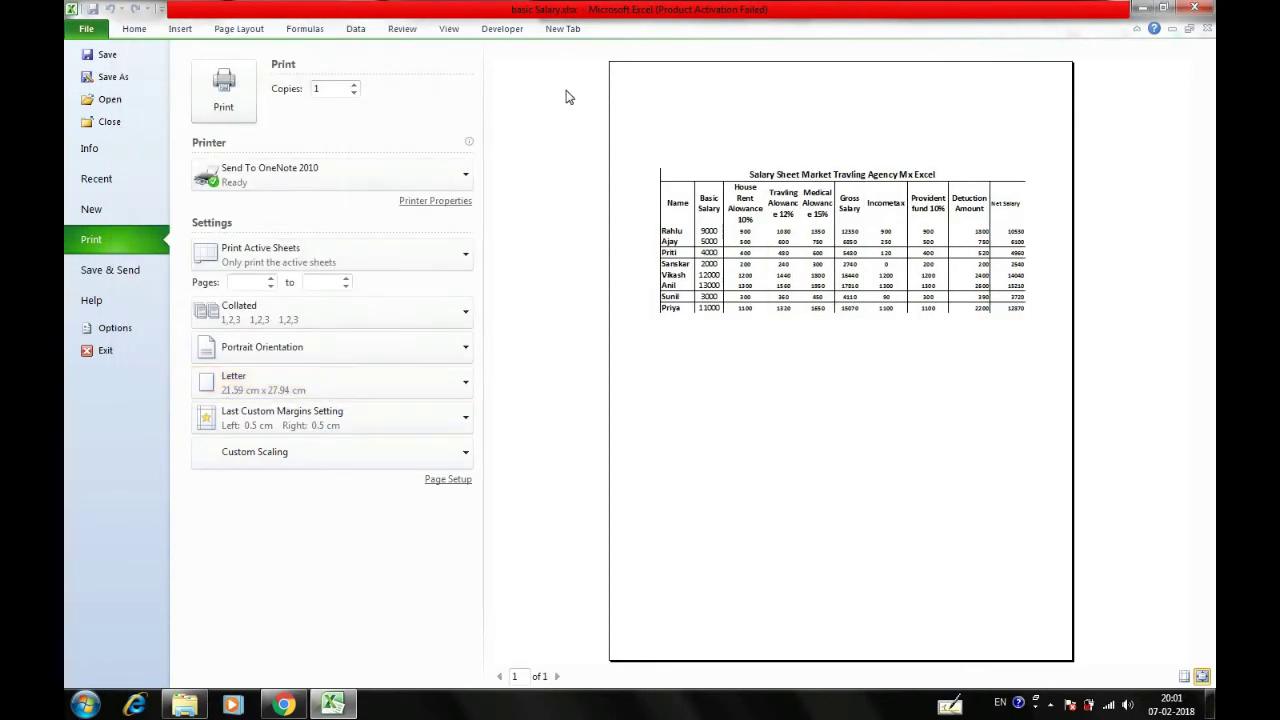
- In Page Setup's margins, try a top margin of 1 and a bottom margin of 3.5
left_click(456, 482)
left_click(204, 72)
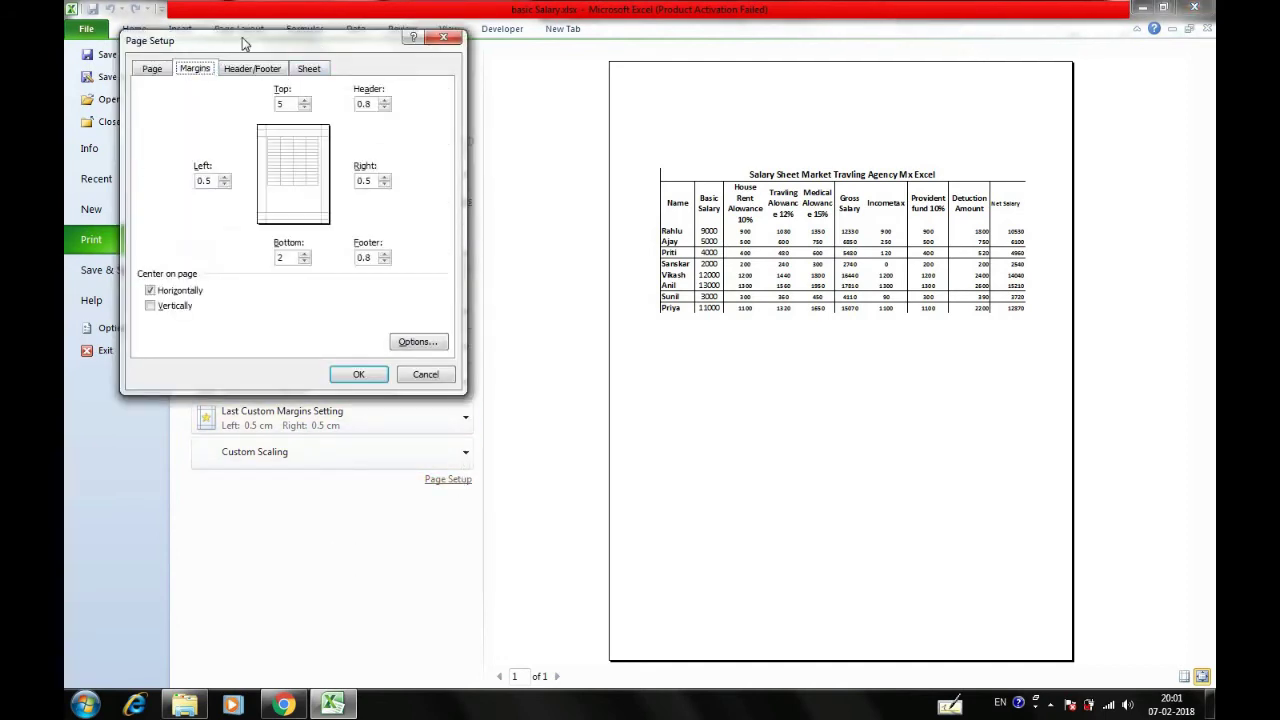
left_click_drag(250, 44, 388, 82)
left_click(426, 142)
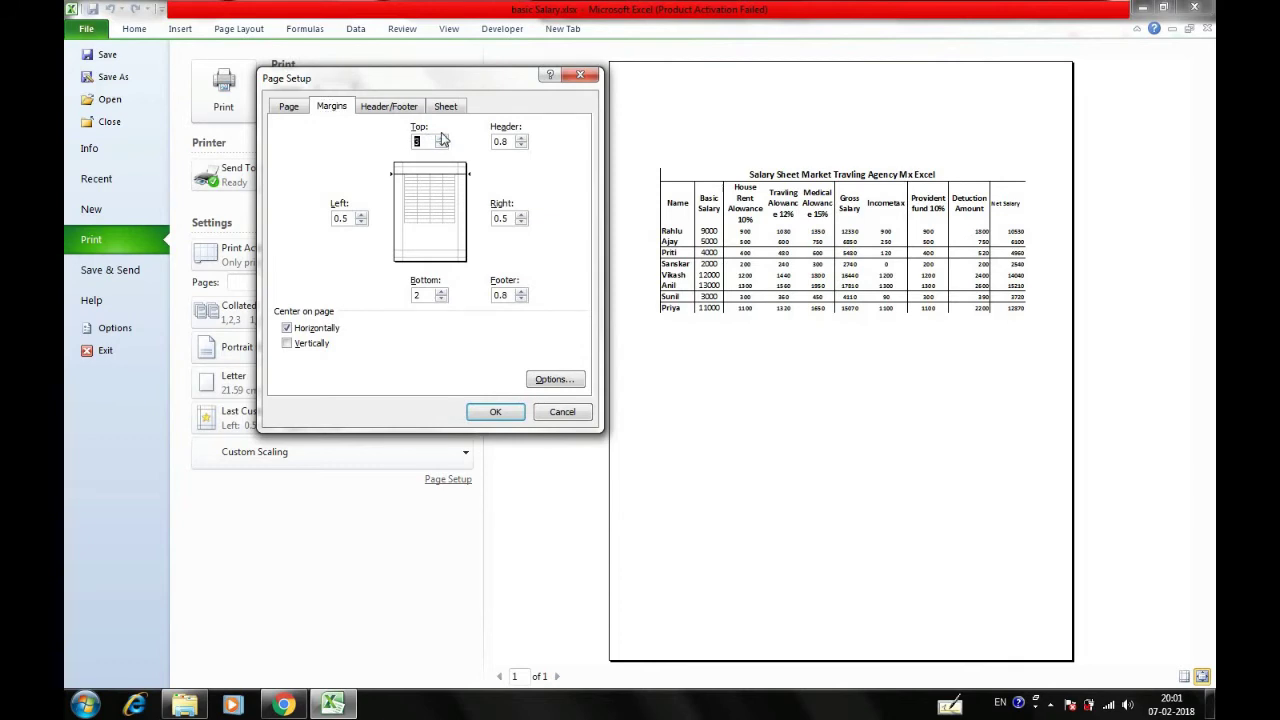
left_click(443, 145)
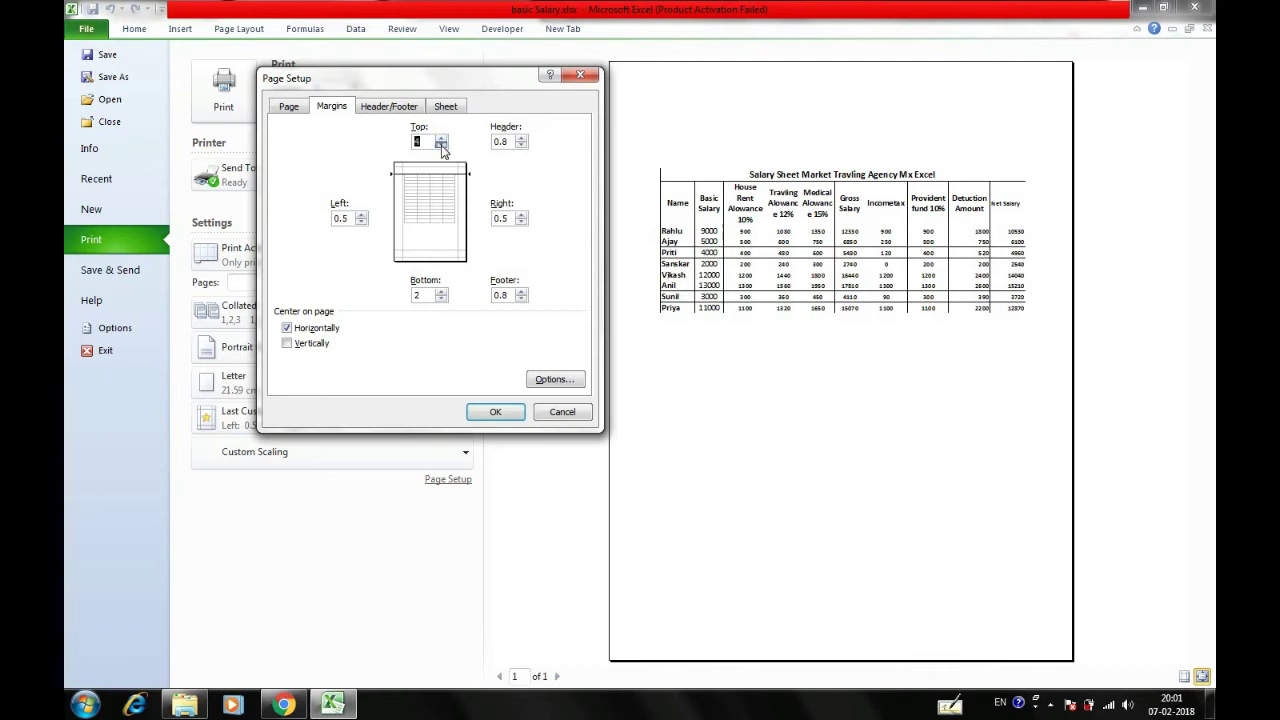
left_click(441, 292)
left_click(441, 293)
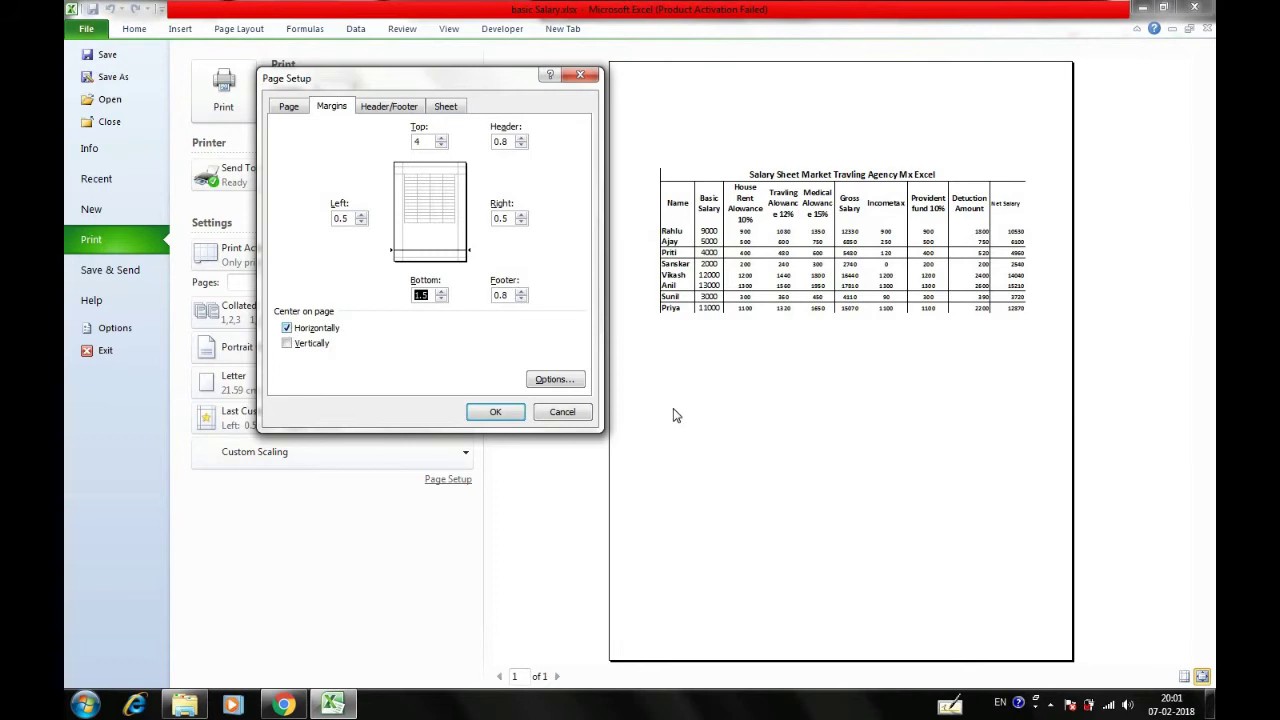
- Discard the margin changes and get back to Excel's print preview
left_click_drag(438, 82, 331, 67)
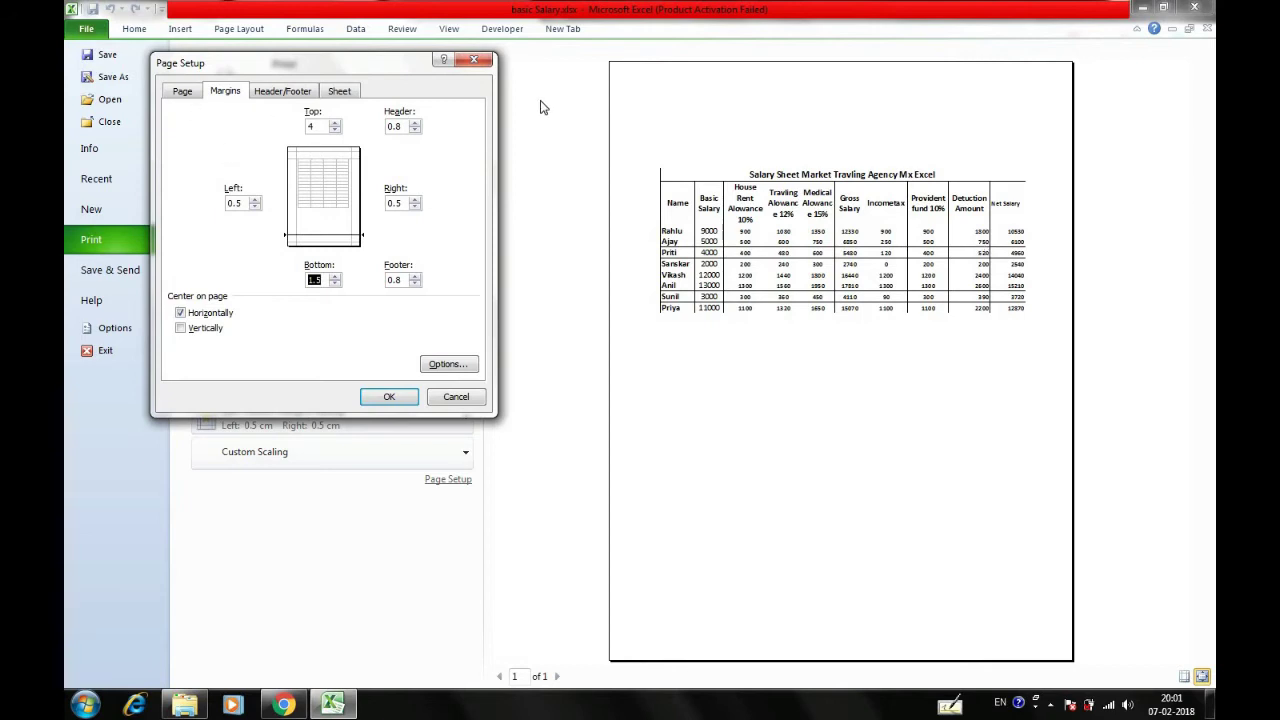
left_click(474, 60)
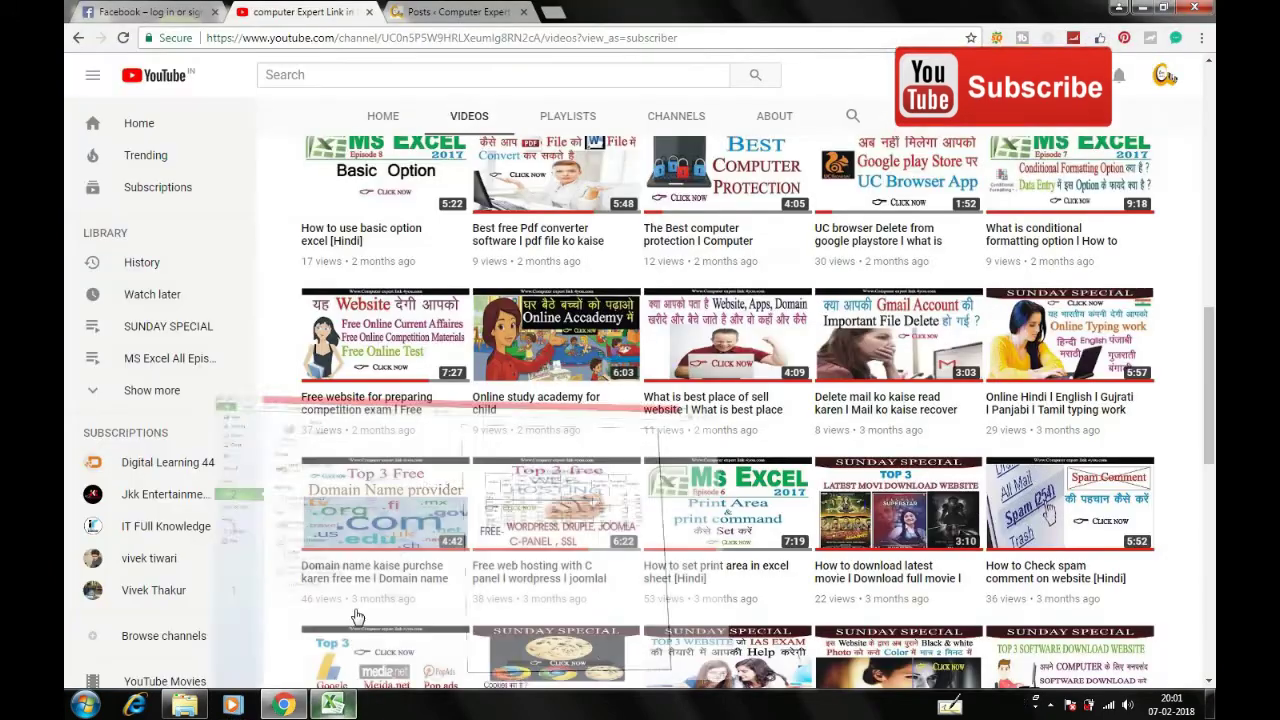
left_click(284, 705)
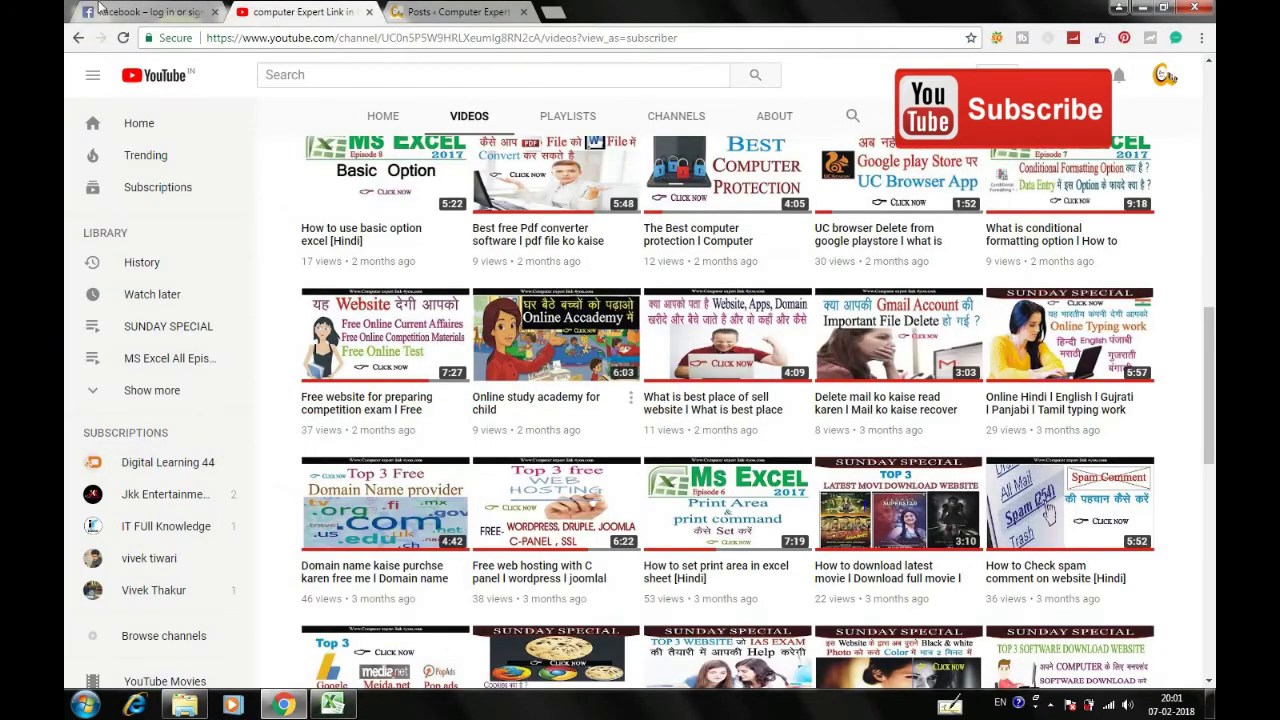
left_click(332, 705)
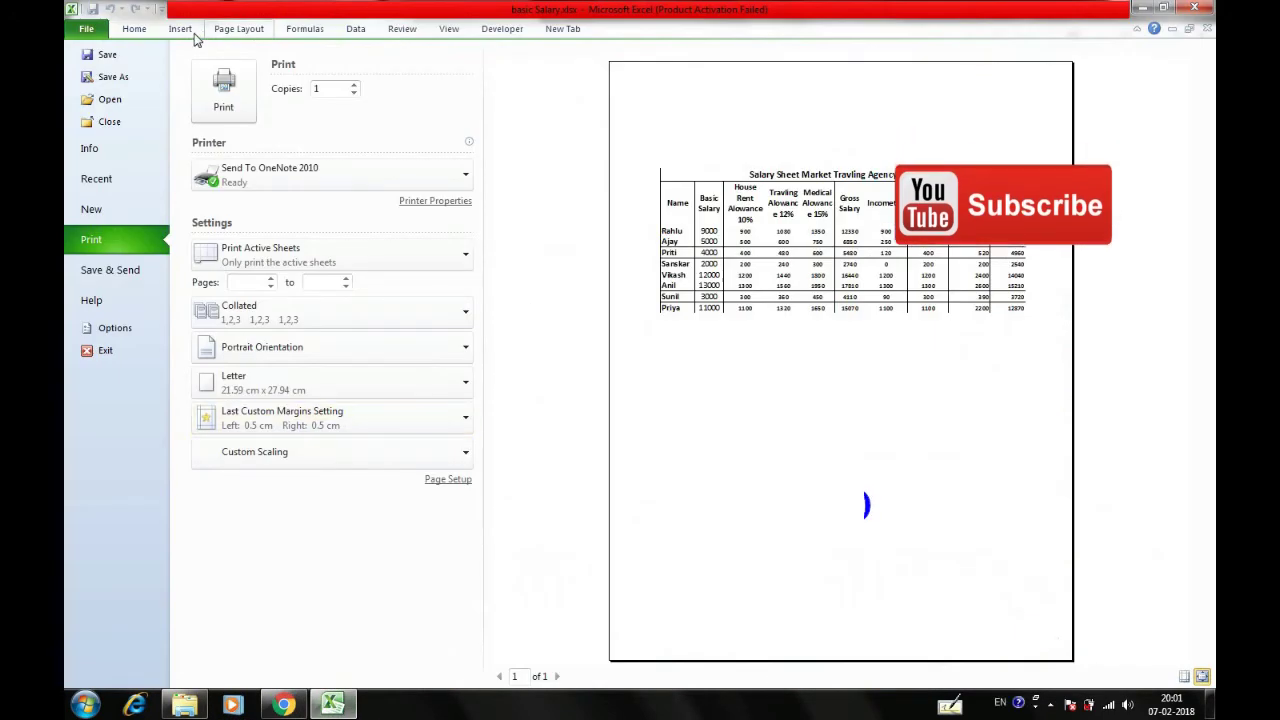
- Copy the Incometax to Net Salary block G2:J10 and paste it at K2
left_click(134, 28)
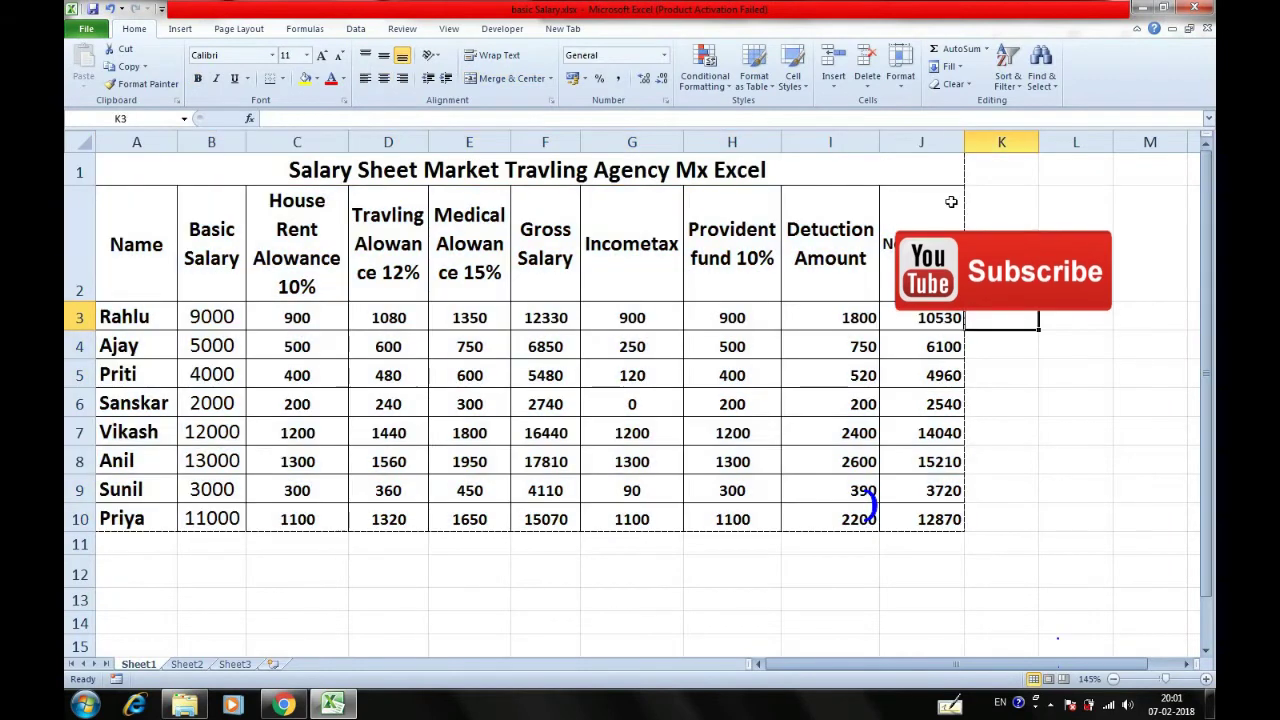
left_click_drag(620, 220, 913, 513)
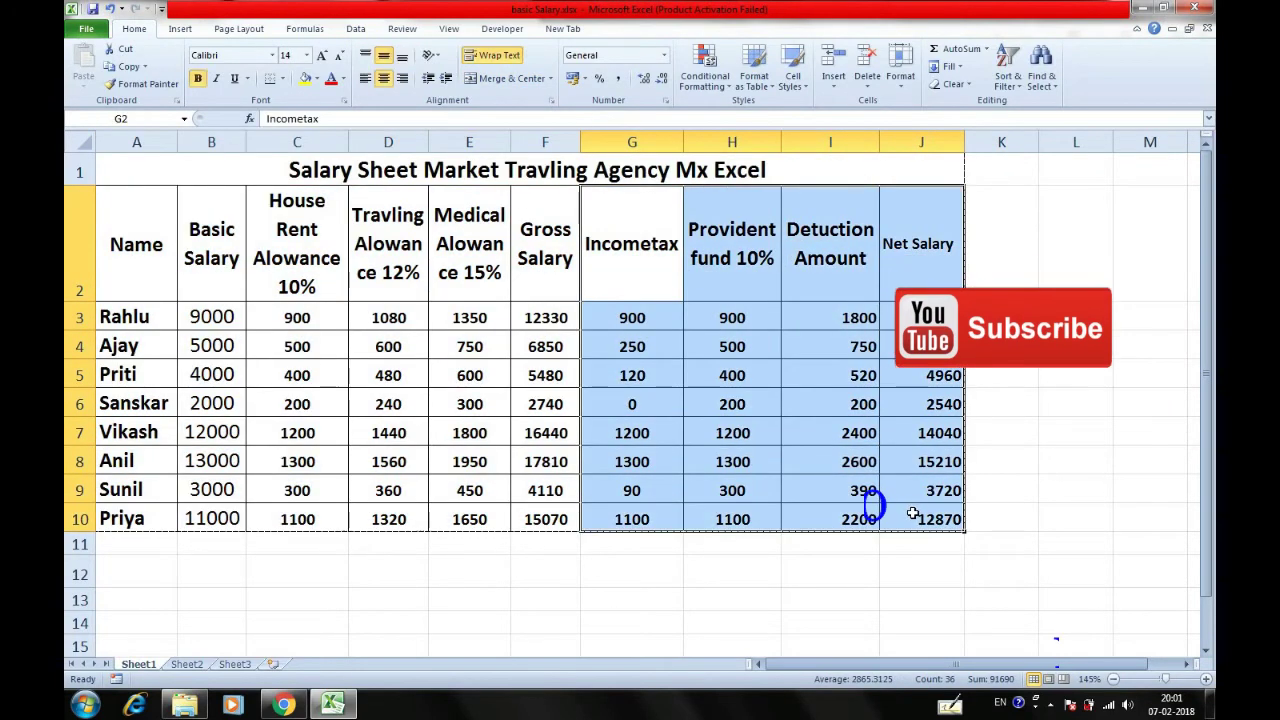
key("ctrl+c")
left_click(1000, 283)
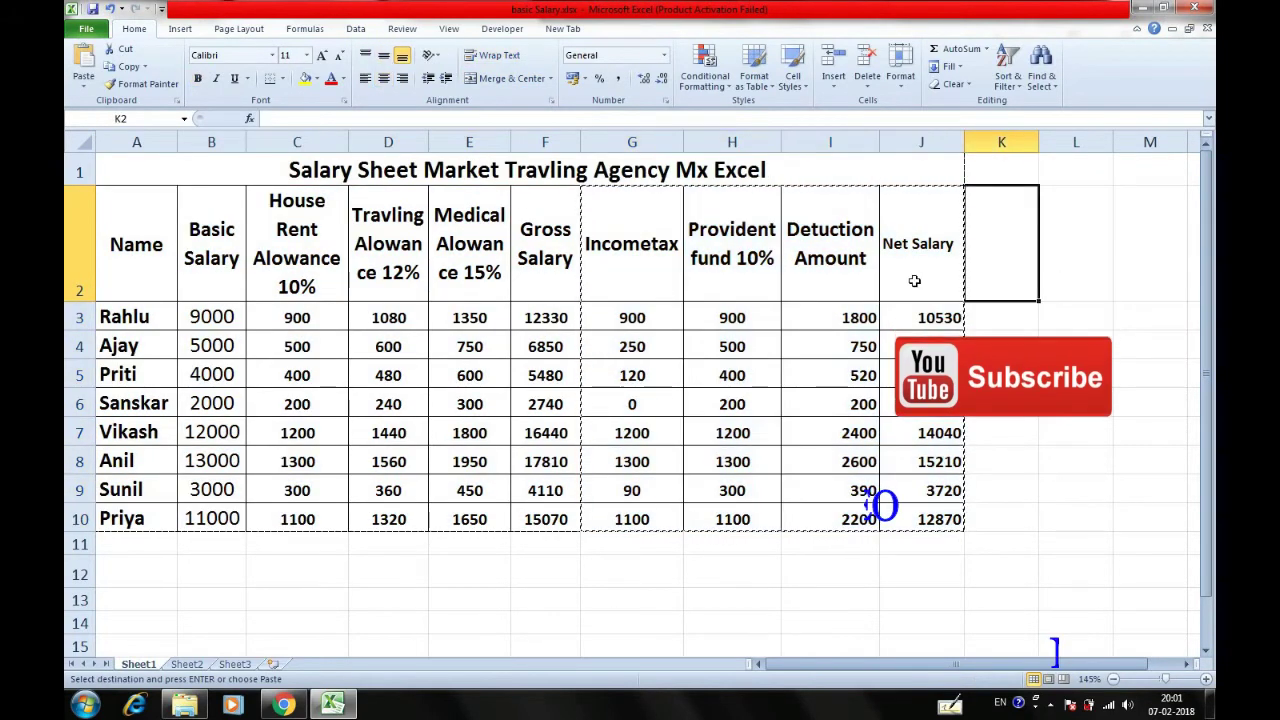
key("Return")
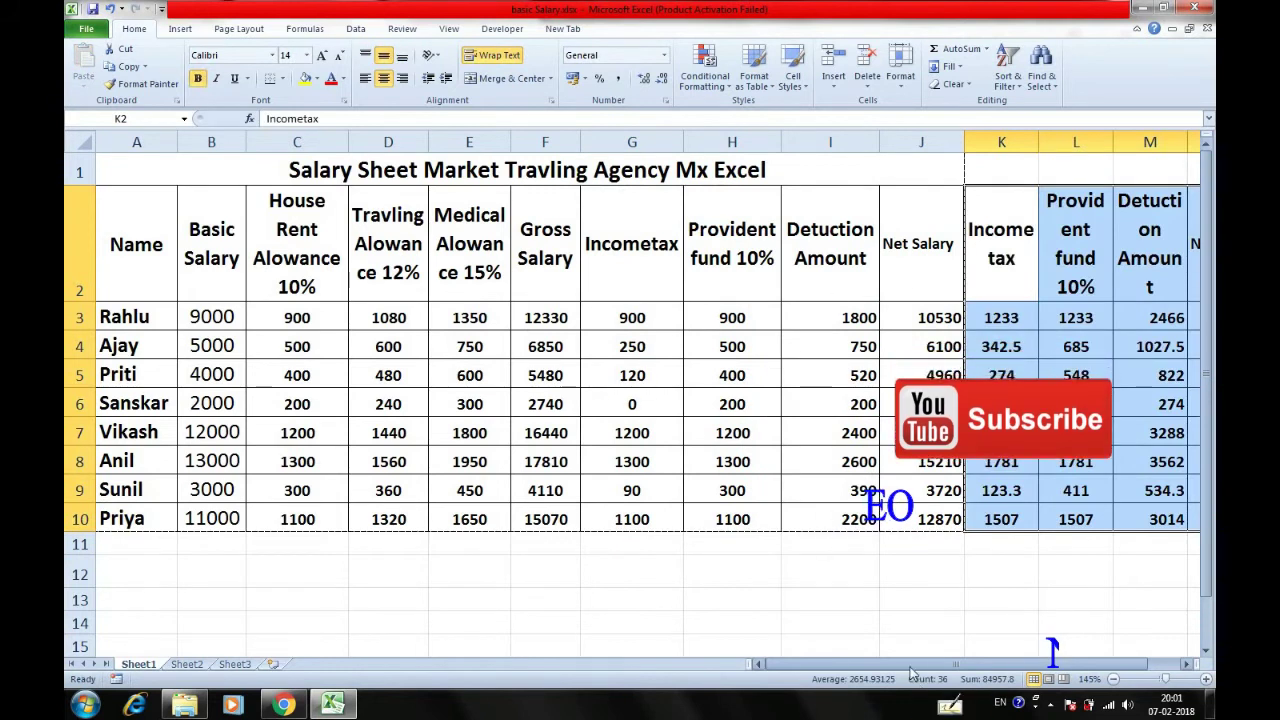
- Copy K2:N10 into O2:R10, then select the title row across to column R
scroll(912, 668, "right", 1)
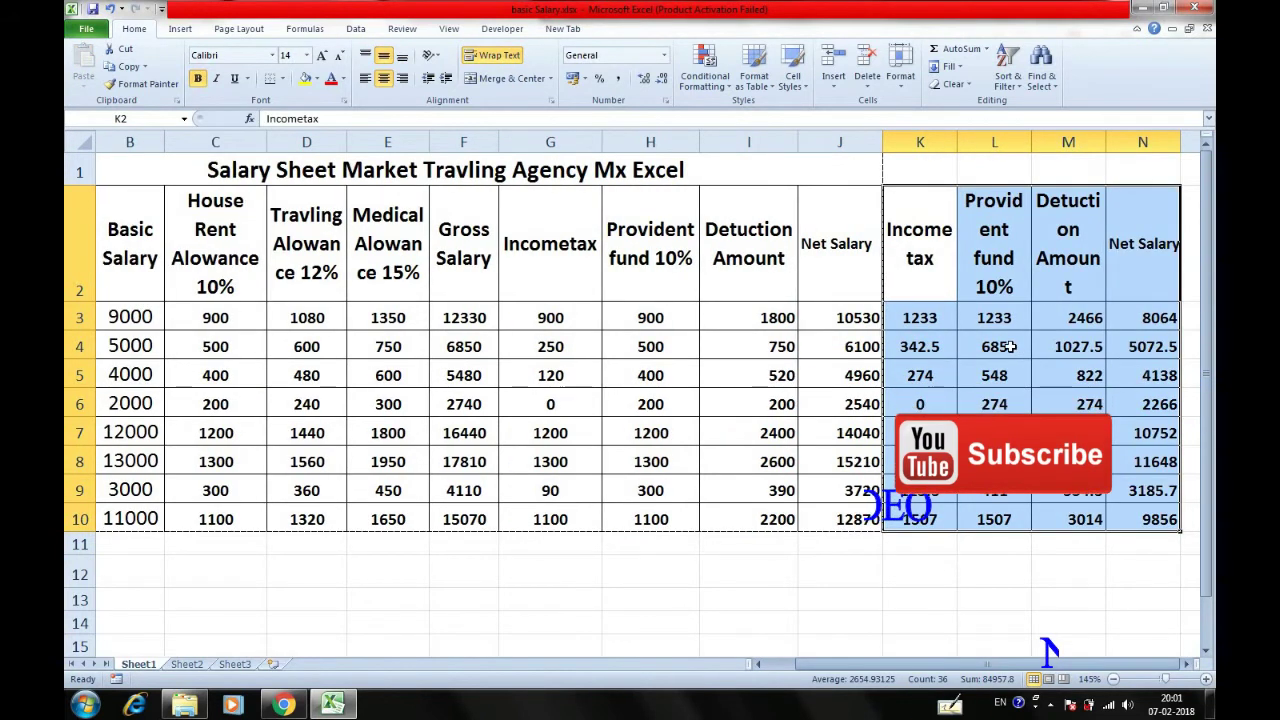
key("ctrl+c")
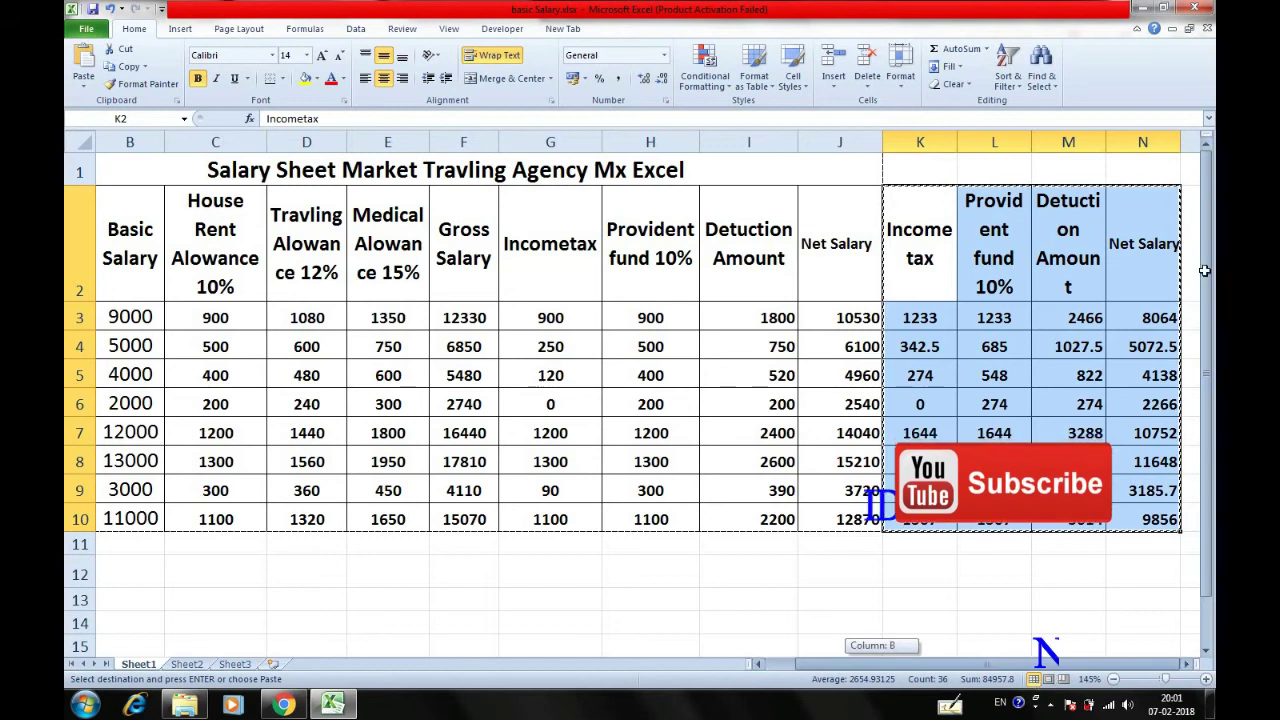
left_click(1080, 214)
key("Right")
key("Return")
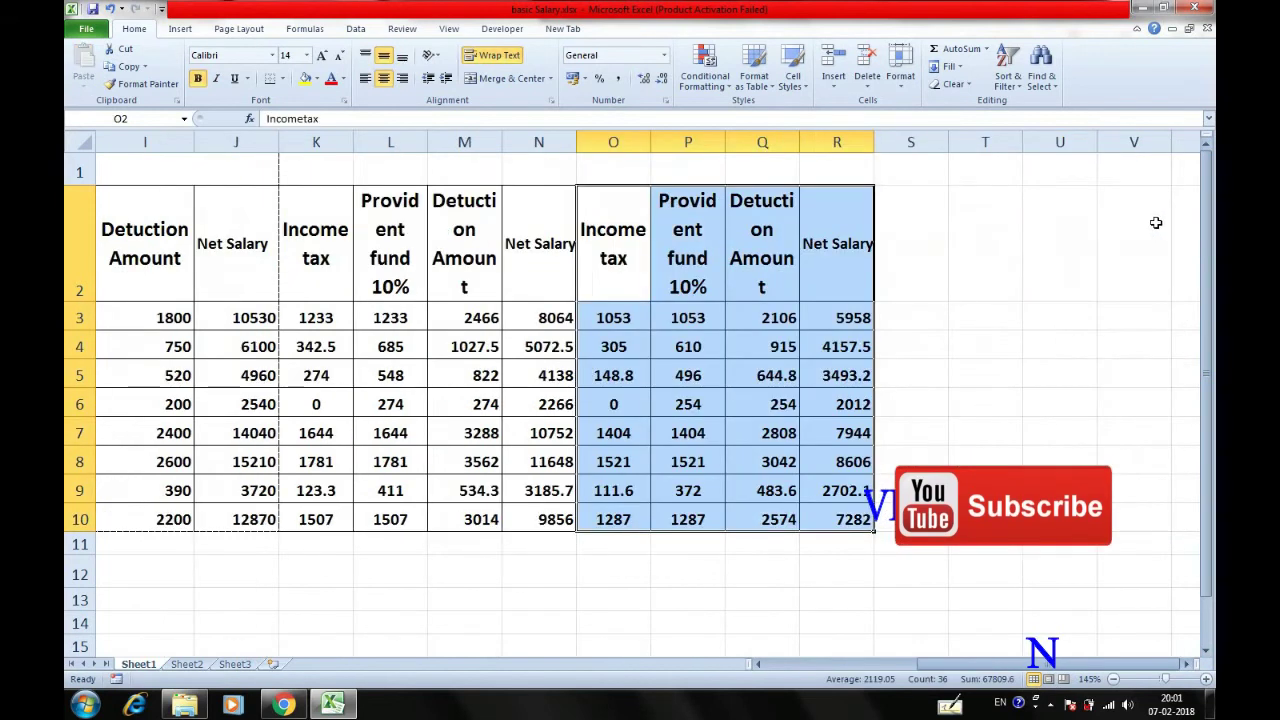
left_click_drag(1050, 663, 955, 663)
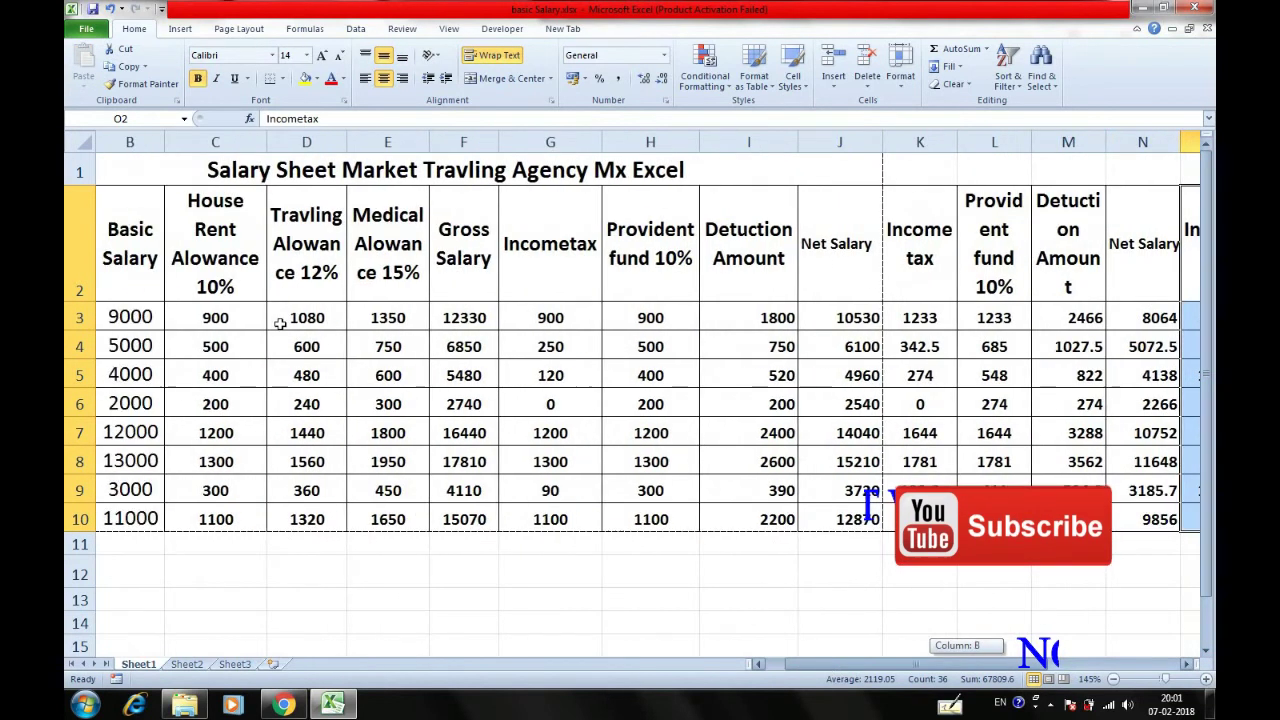
mouse_move(214, 171)
left_mouse_down()
mouse_move(1192, 228)
mouse_move(934, 150)
left_mouse_up()
- Merge and centre the sheet title across columns A to R
left_click(511, 78)
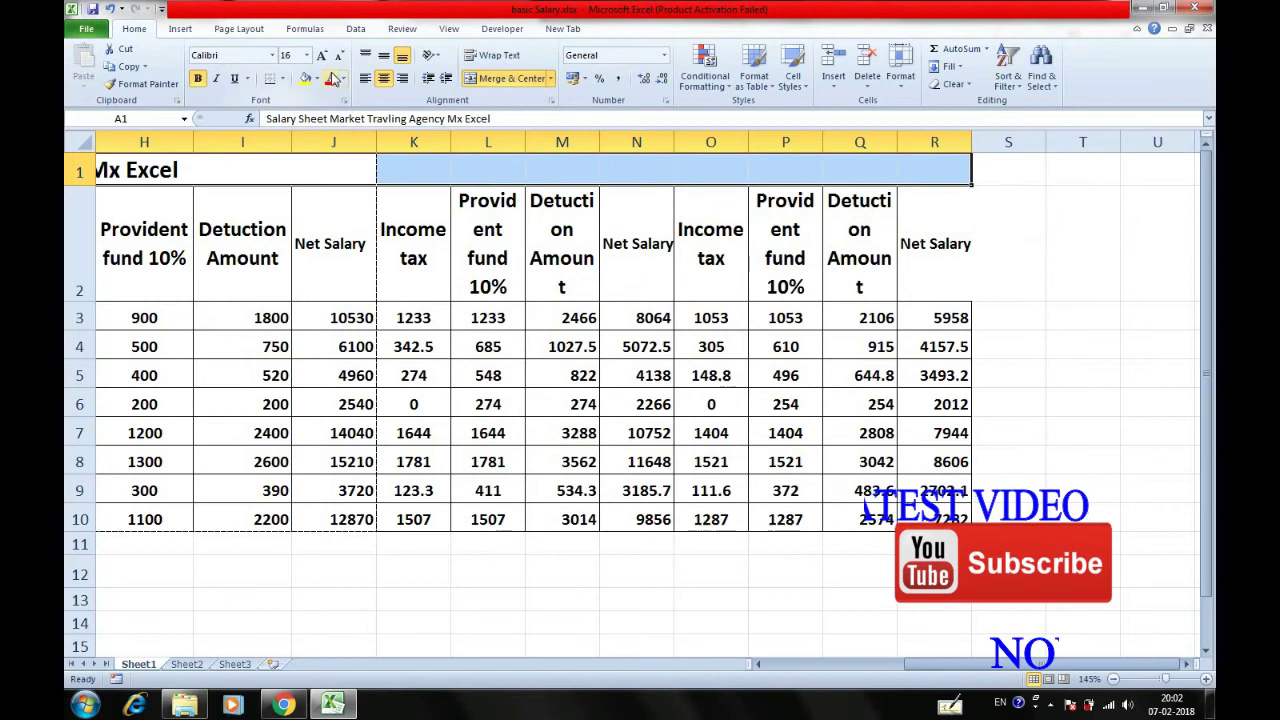
left_click(513, 79)
scroll(451, 431, "down", 1)
scroll(460, 435, "up", 1)
scroll(473, 437, "down", 3, "ctrl")
- Set the salary table A1:R10 as the print area, then open the File page
mouse_move(250, 160)
left_mouse_down()
mouse_move(670, 380)
mouse_move(670, 400)
left_mouse_up()
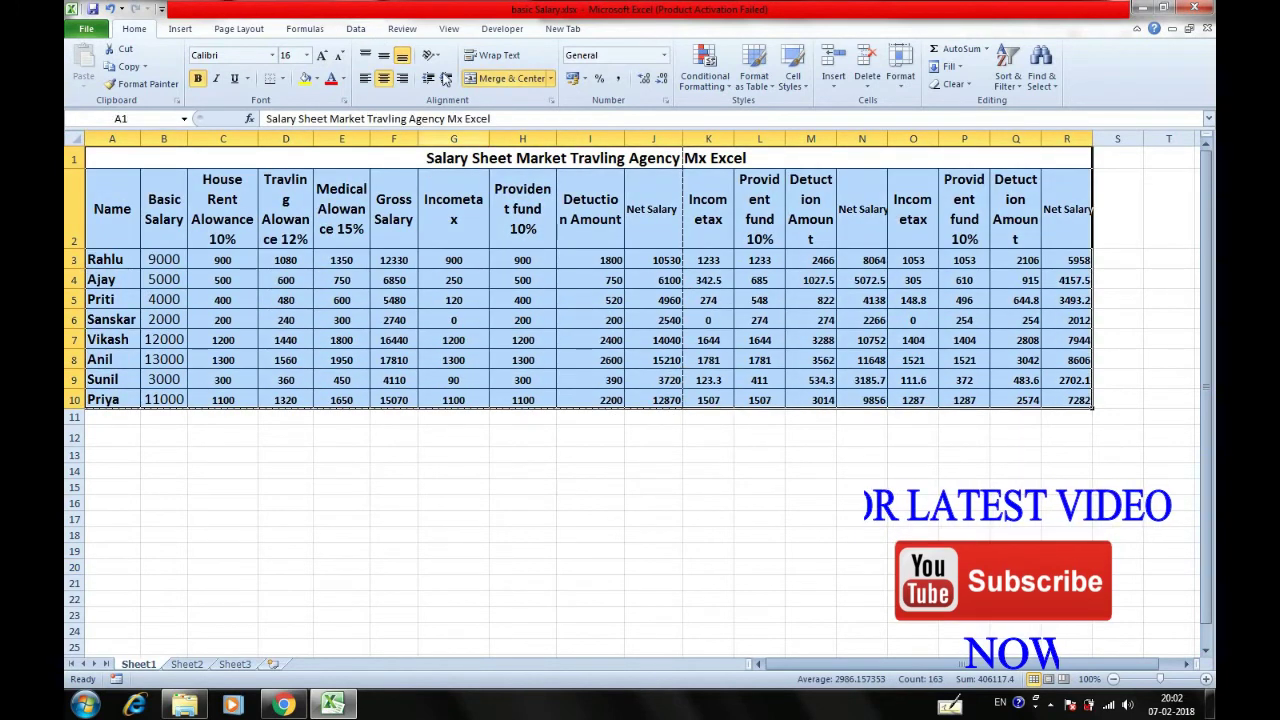
left_click(238, 28)
left_click(303, 82)
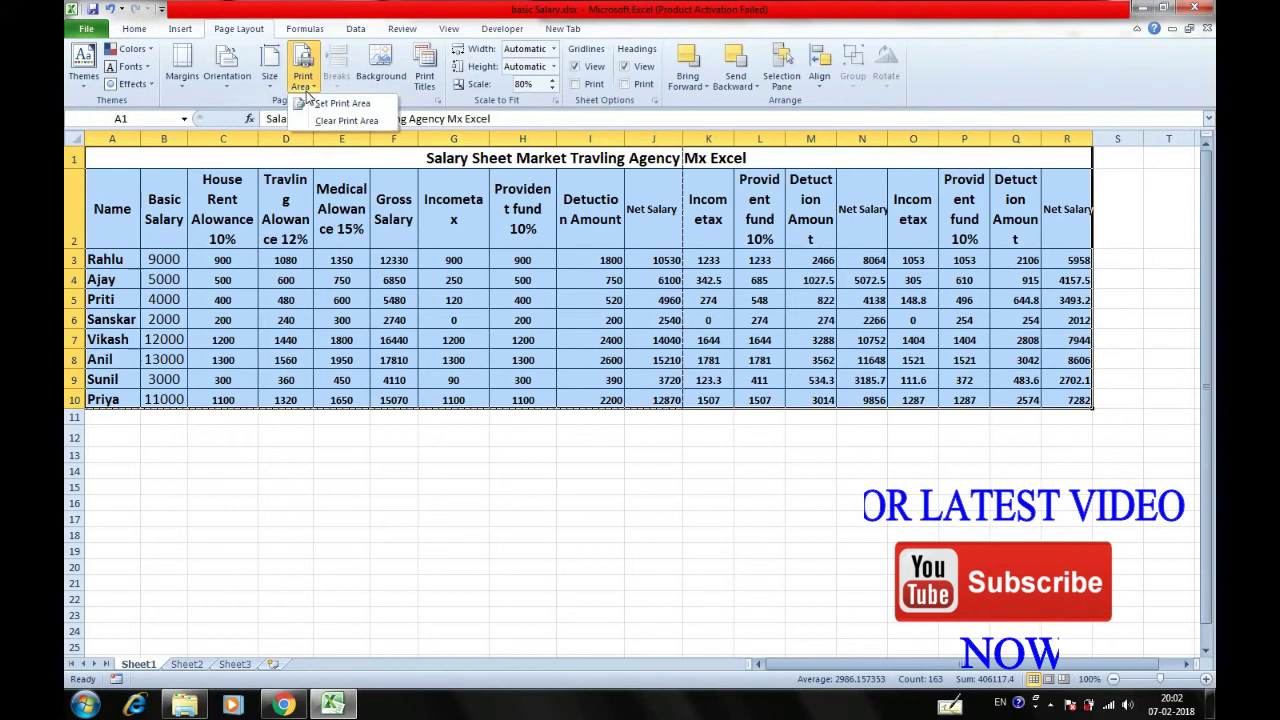
left_click(336, 103)
left_click(618, 440)
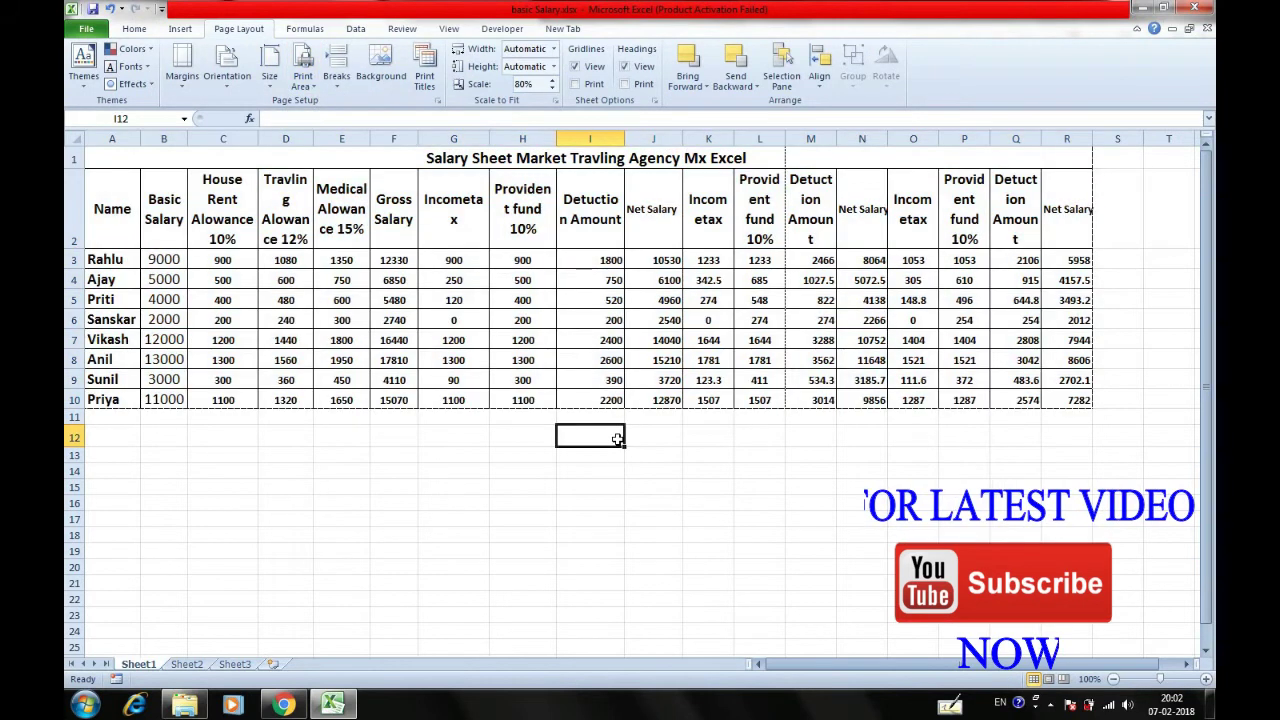
left_click(86, 28)
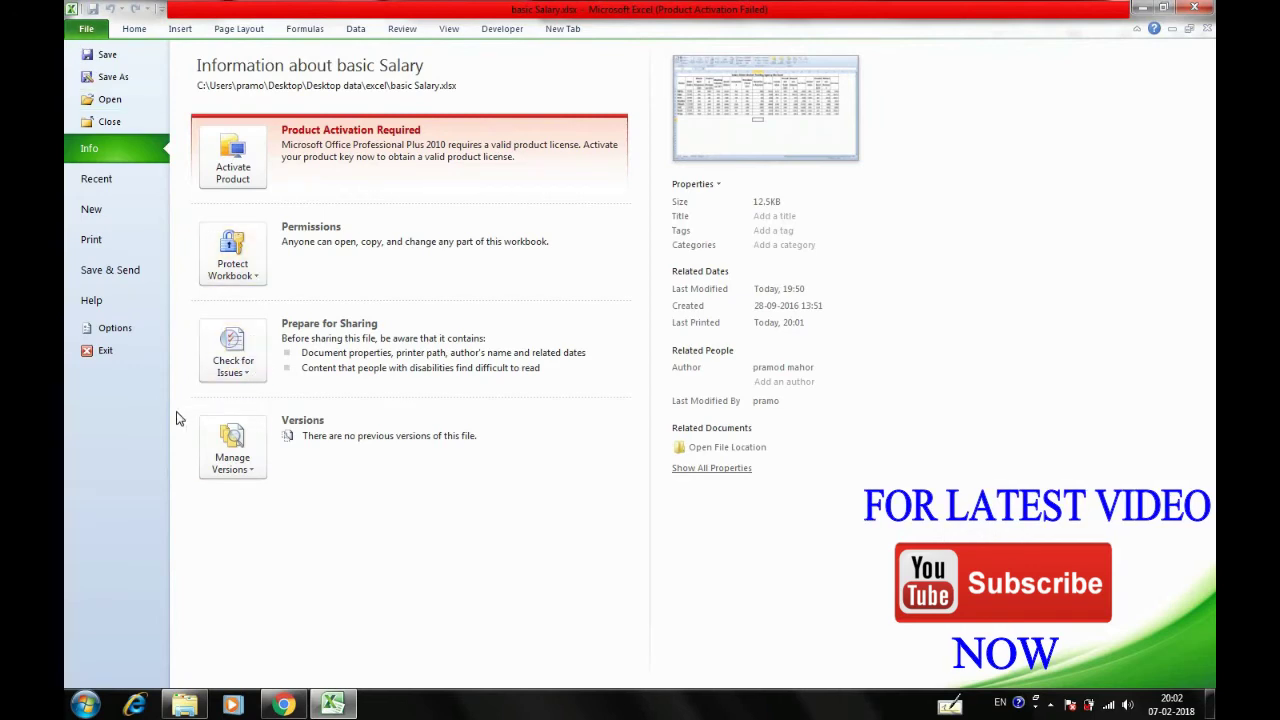
- Look at the Protect Workbook options without choosing any, then show the print preview
left_click(241, 272)
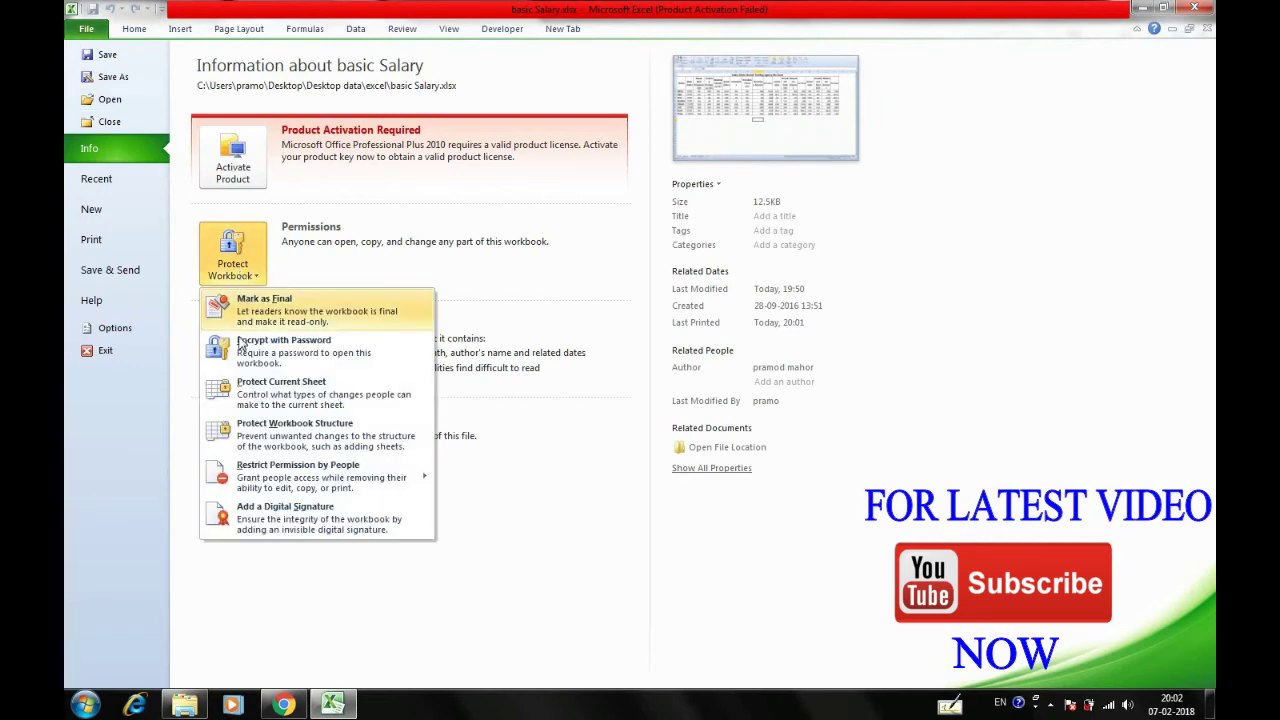
key("Escape")
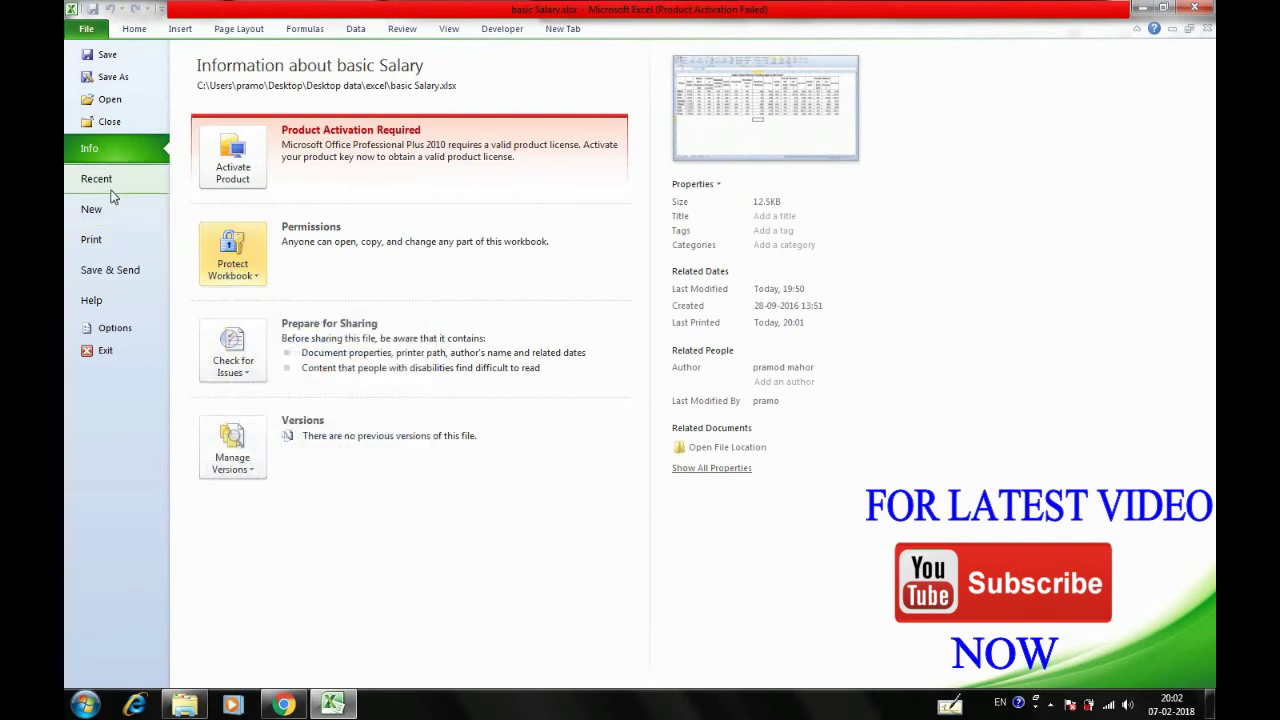
left_click(118, 244)
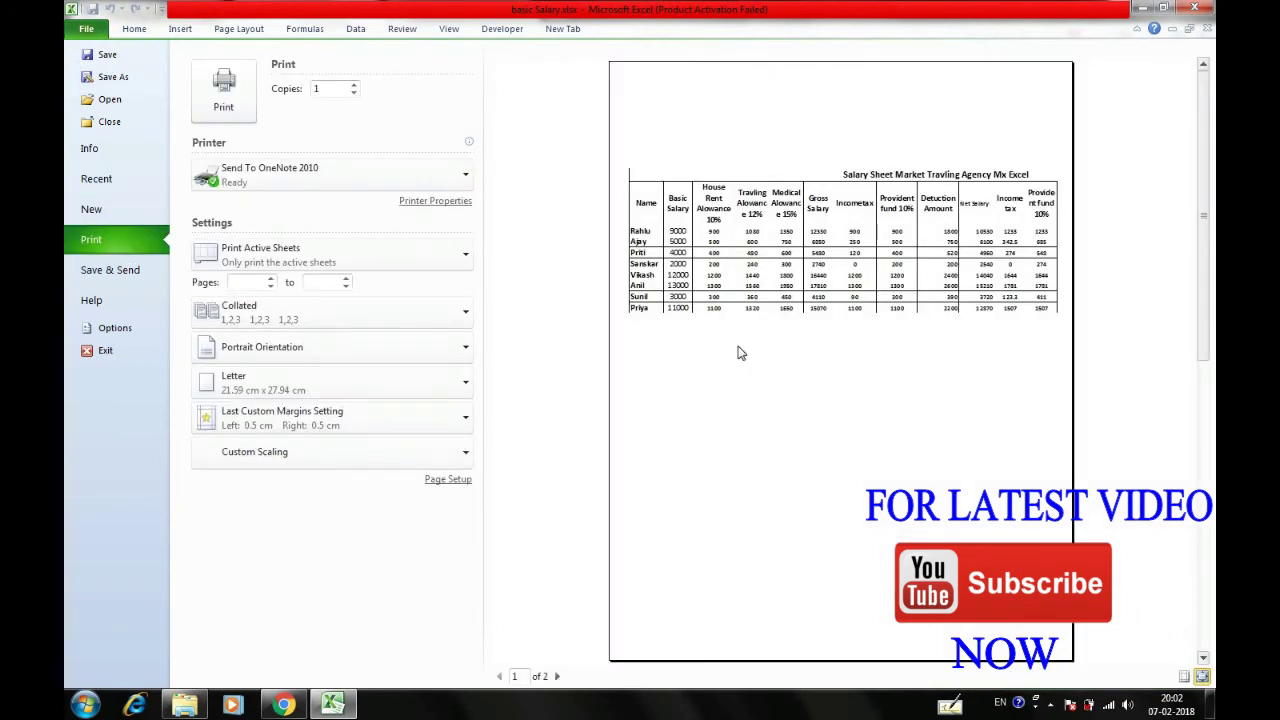
- Check the Page Setup margins without changing them and go back to the worksheet
left_click(436, 483)
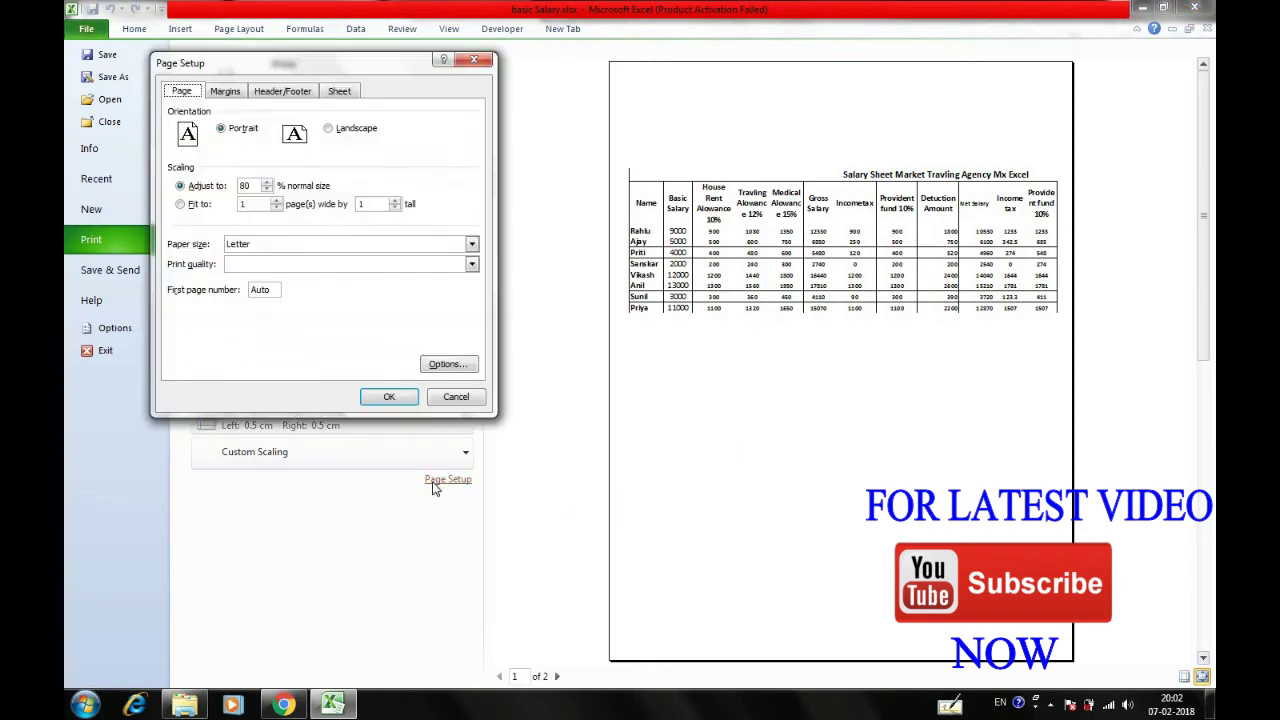
left_click(235, 97)
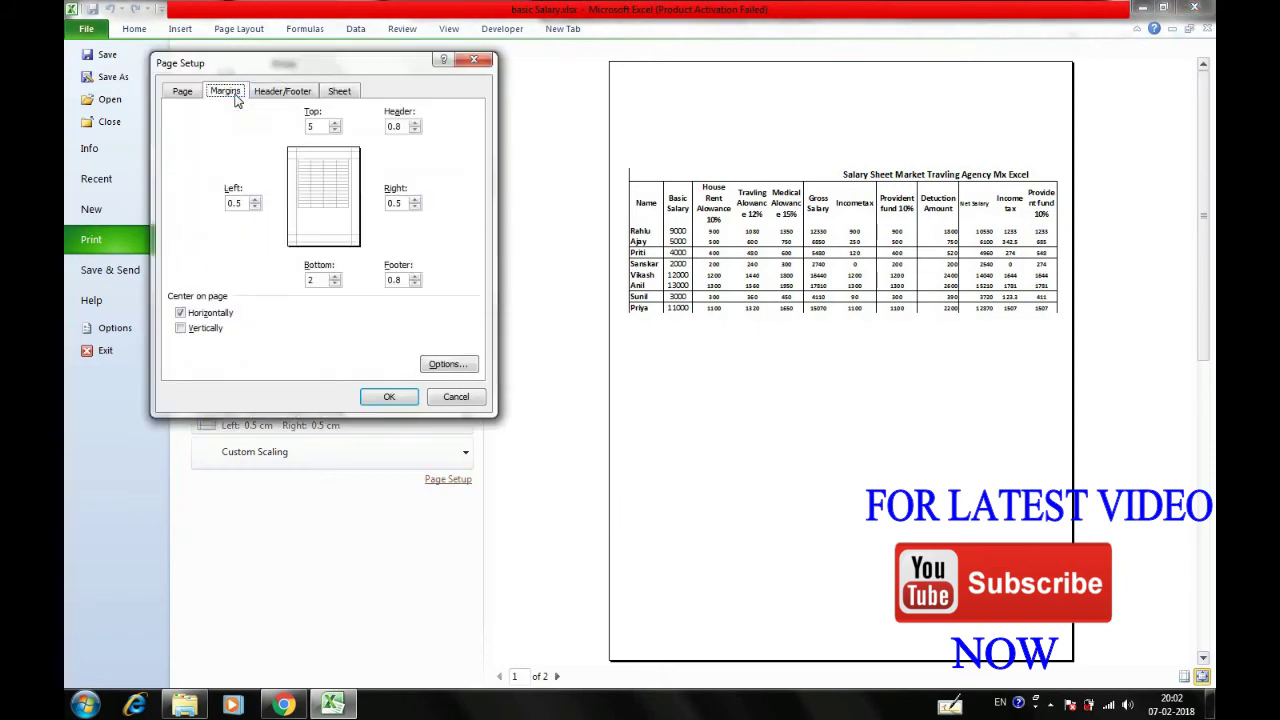
left_click(475, 61)
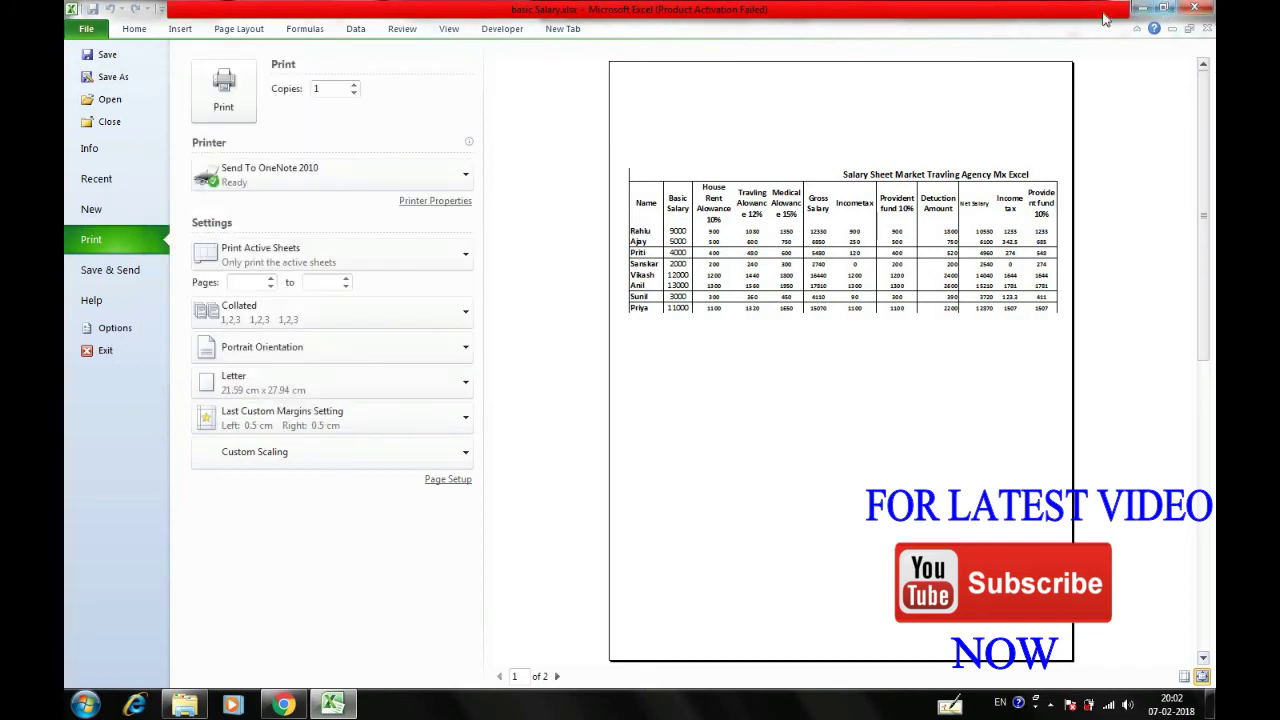
left_click(146, 28)
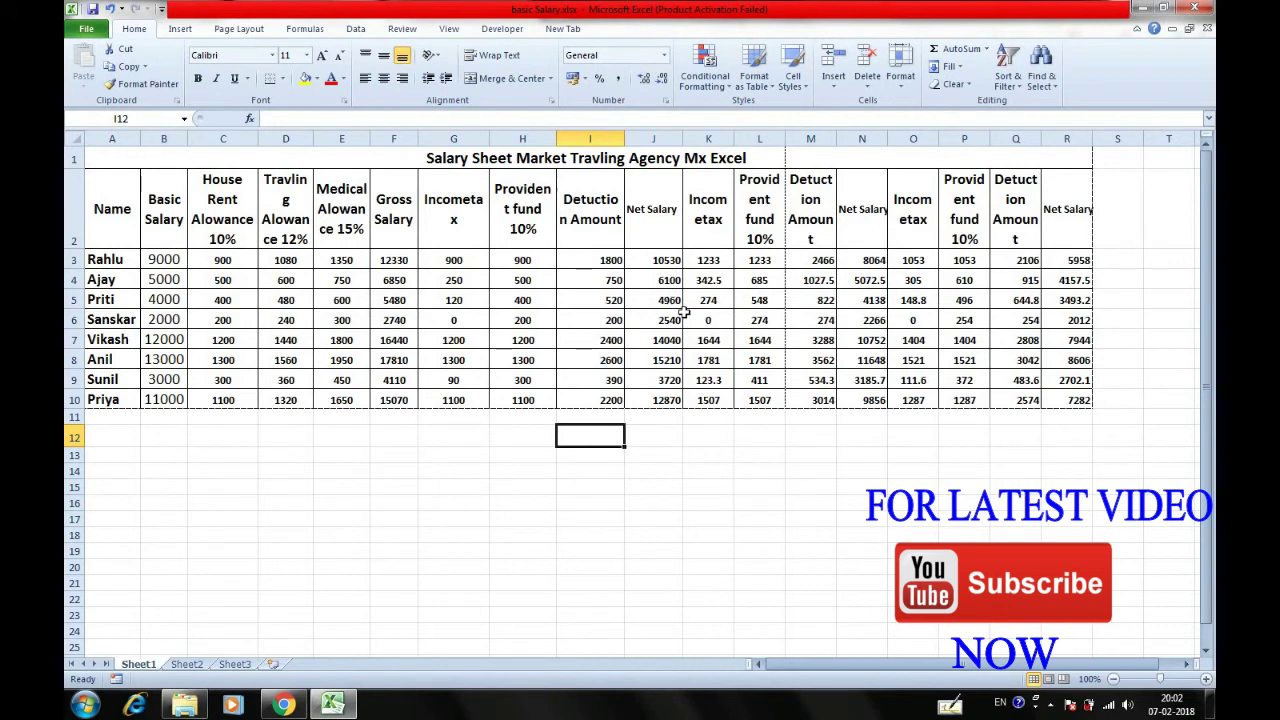
- Fill column L, Provident fund 10%, with yellow
left_click(759, 139)
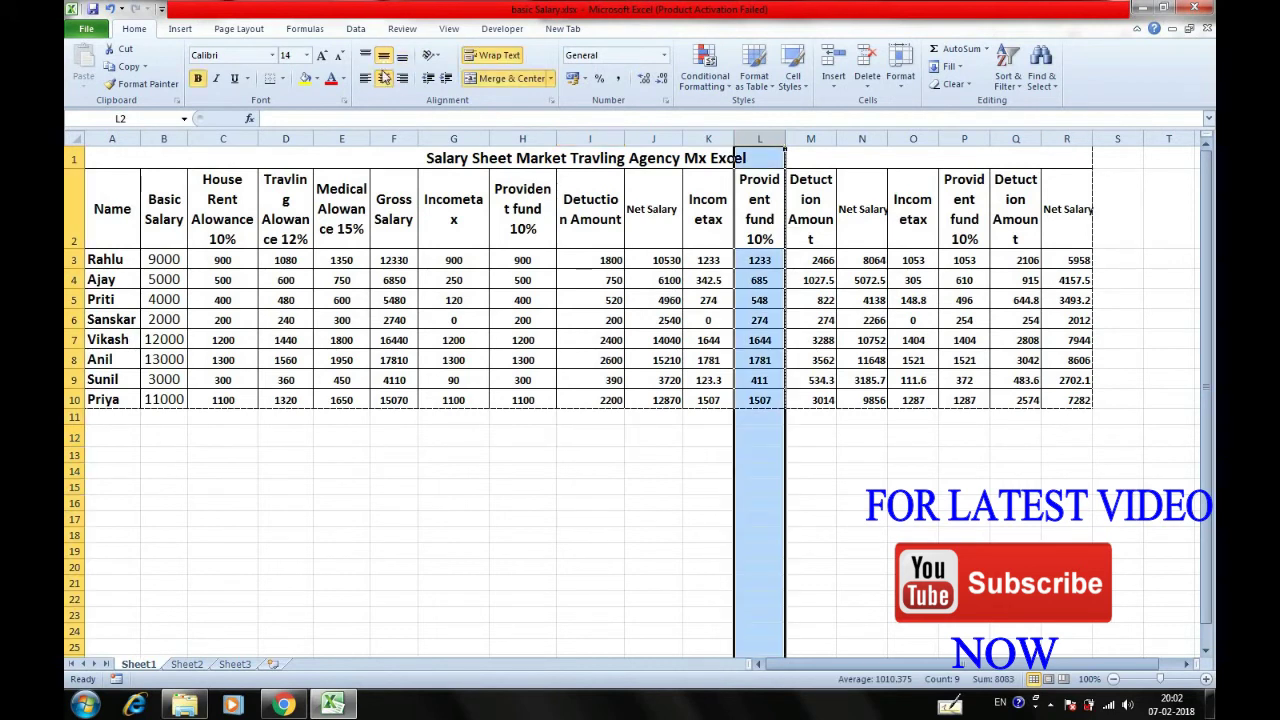
left_click(305, 80)
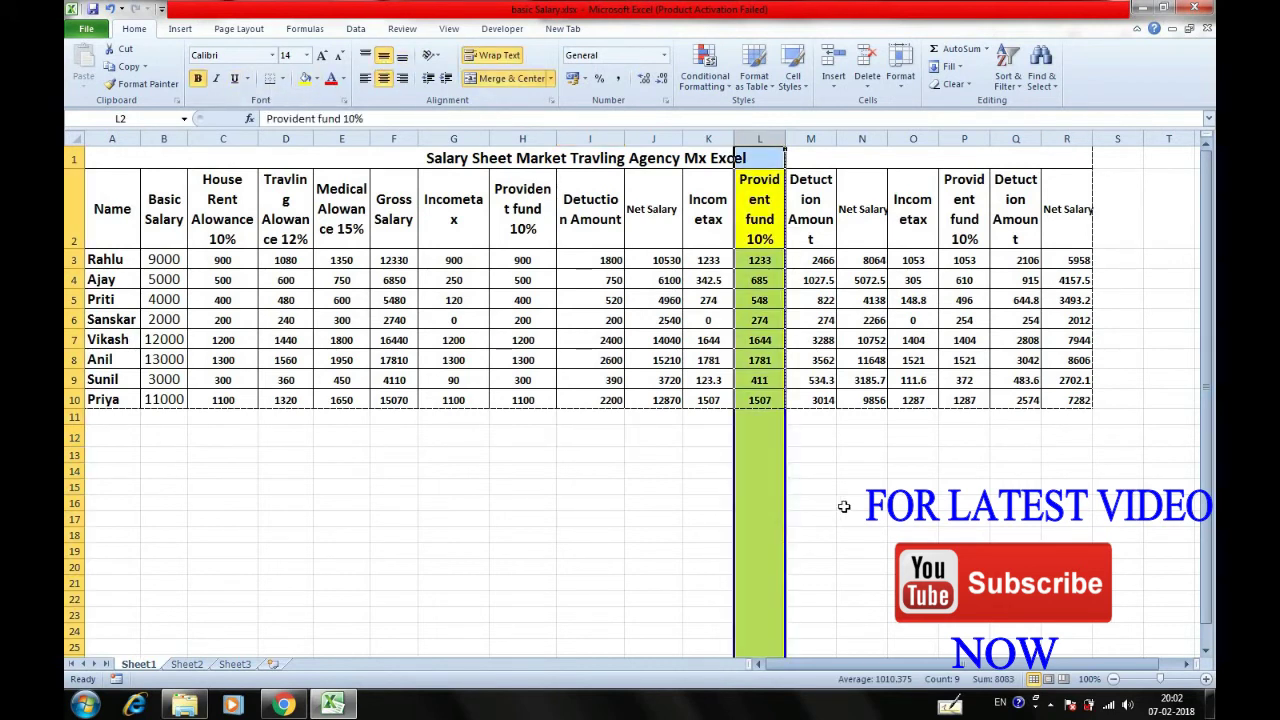
left_click(843, 503)
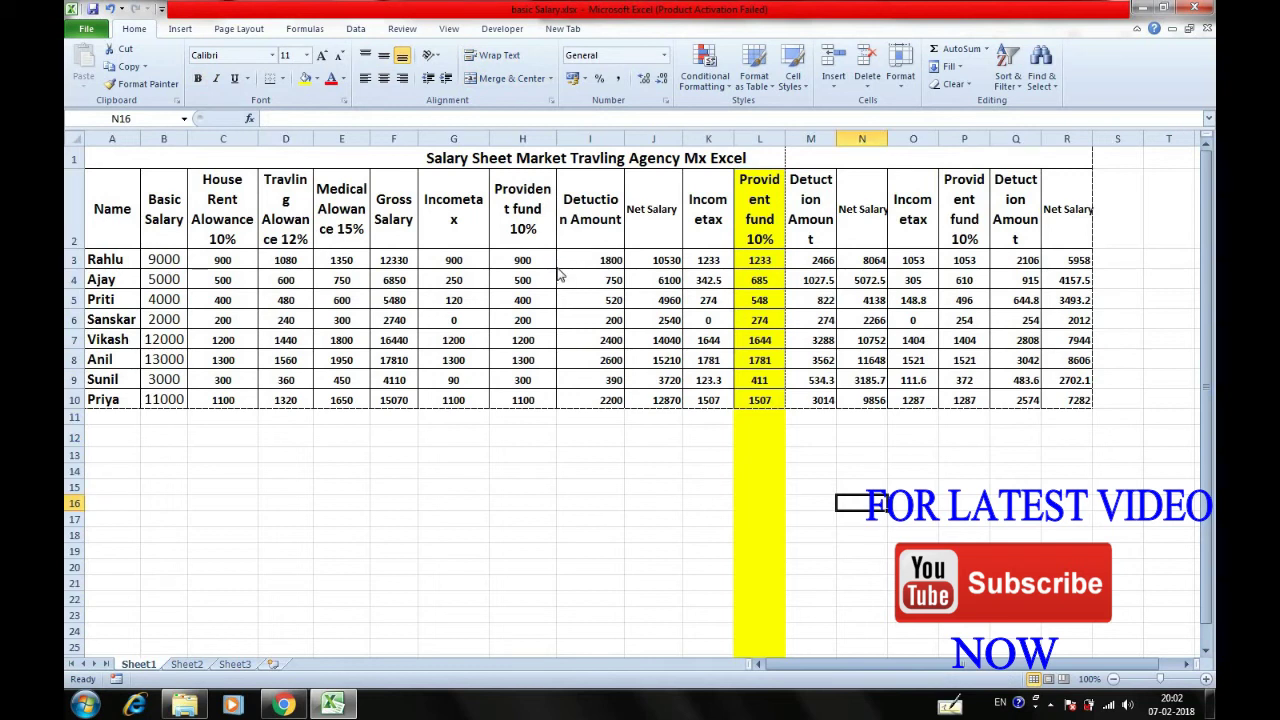
- Check the print preview, then return to the worksheet's Page Layout options
key("ctrl+p")
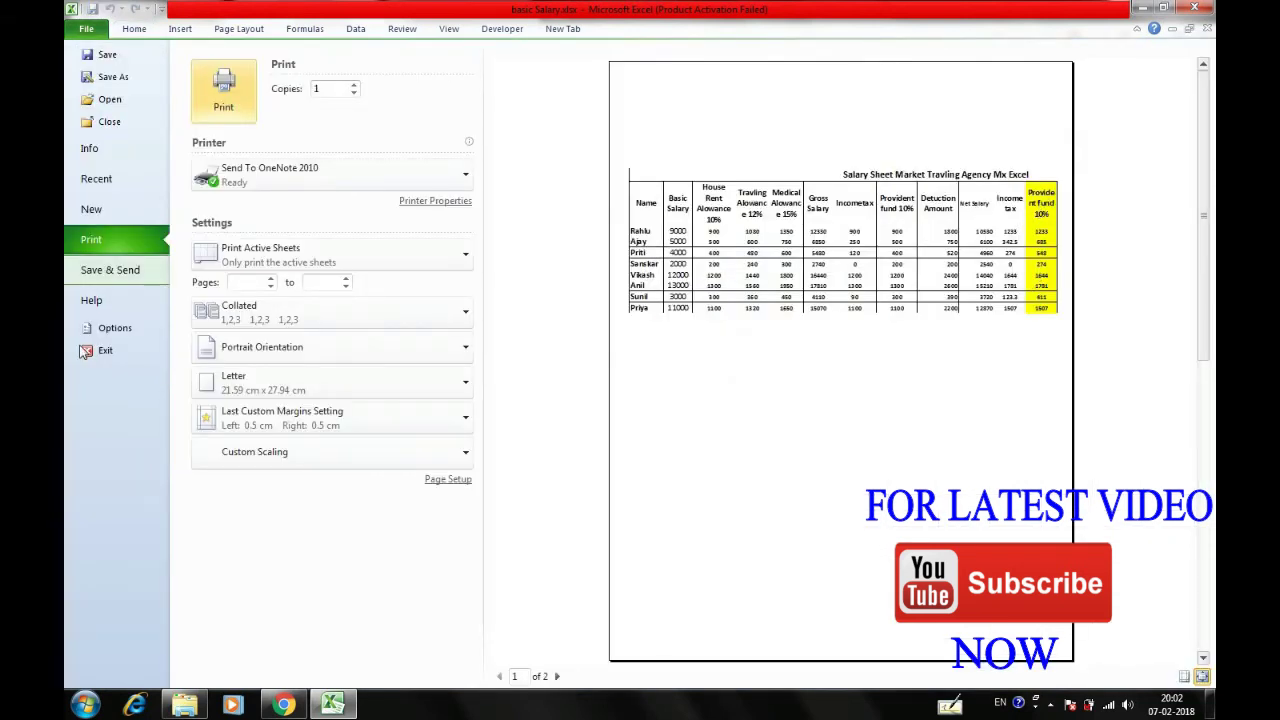
left_click(134, 28)
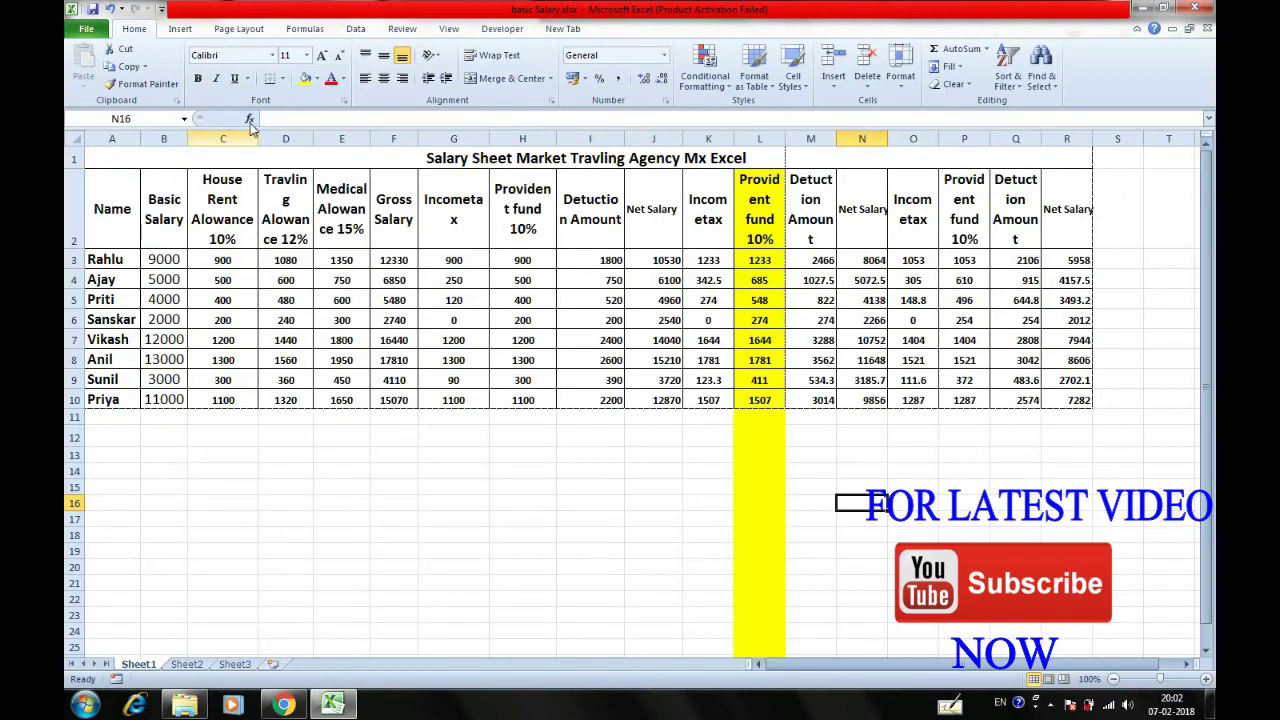
left_click(237, 34)
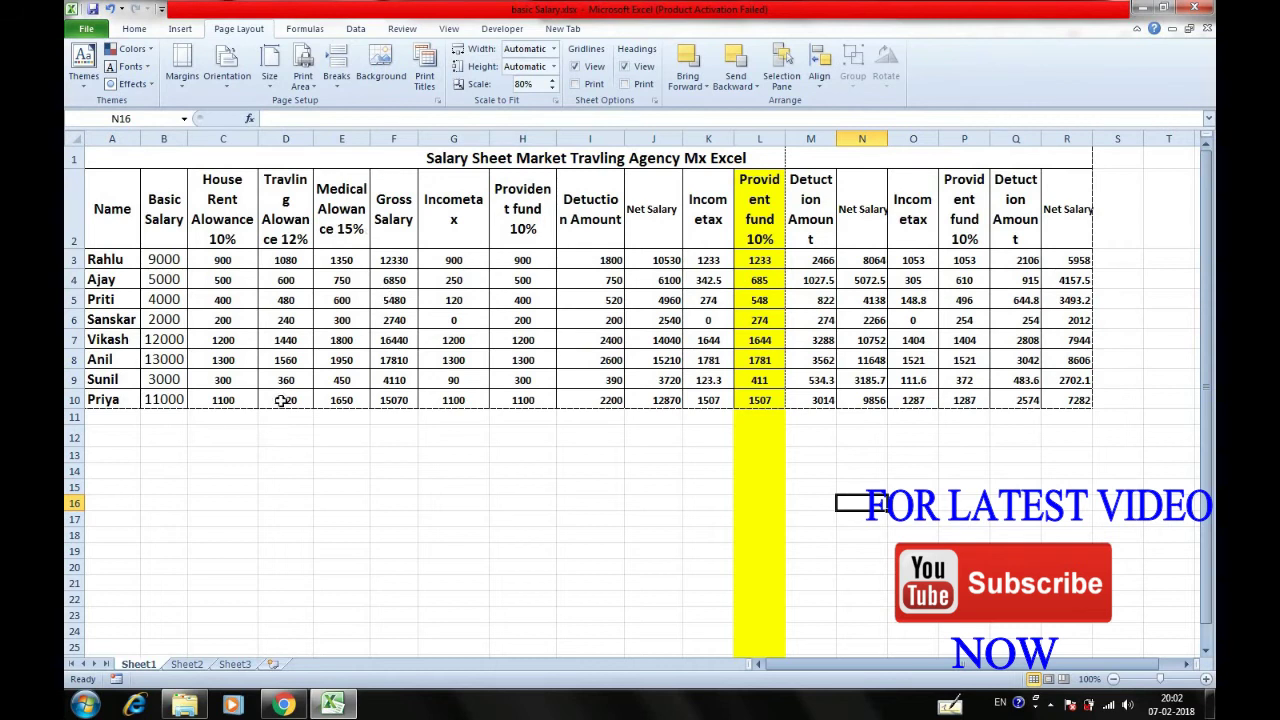
- Set the page orientation to landscape
left_click(227, 72)
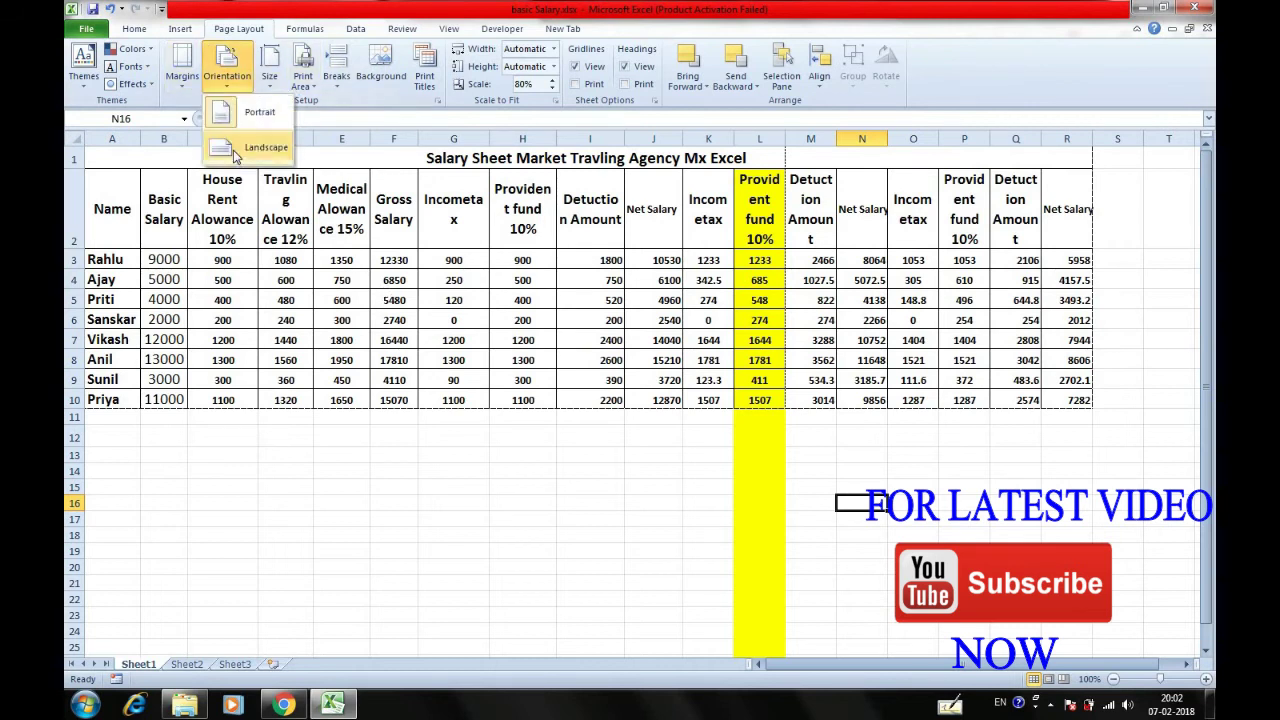
left_click(250, 147)
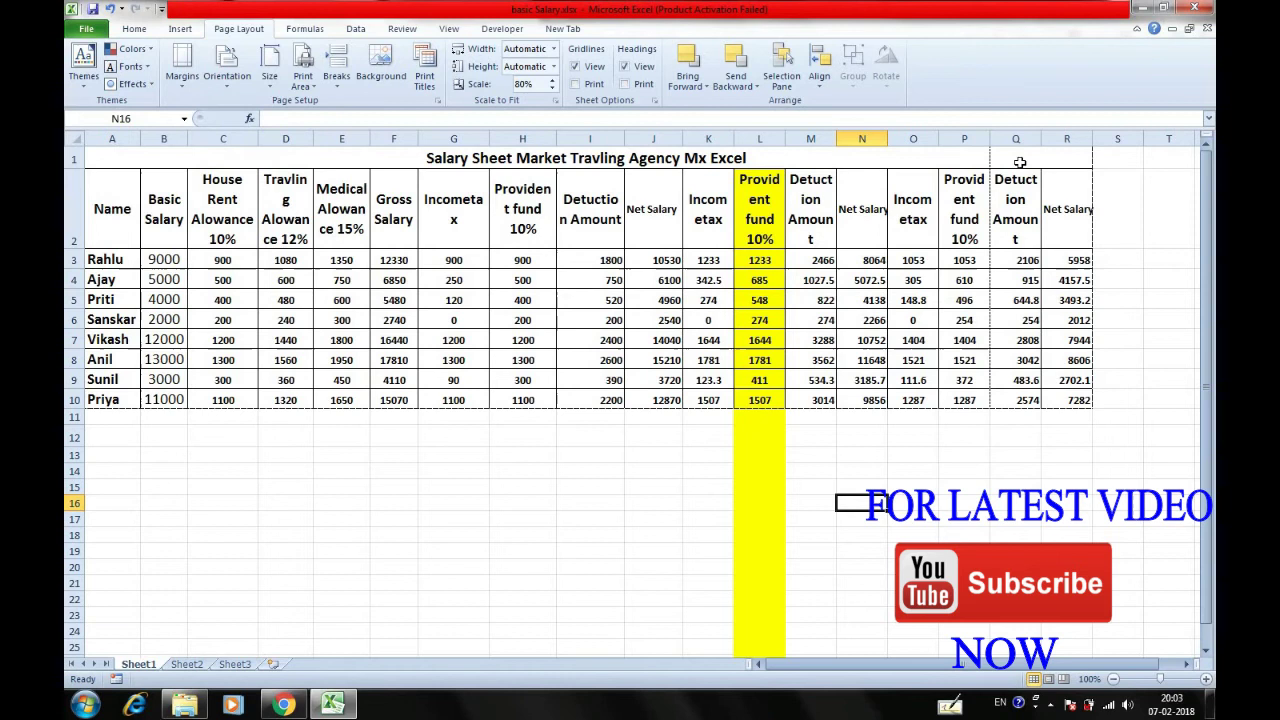
left_click_drag(1019, 162, 980, 300)
left_click(979, 192)
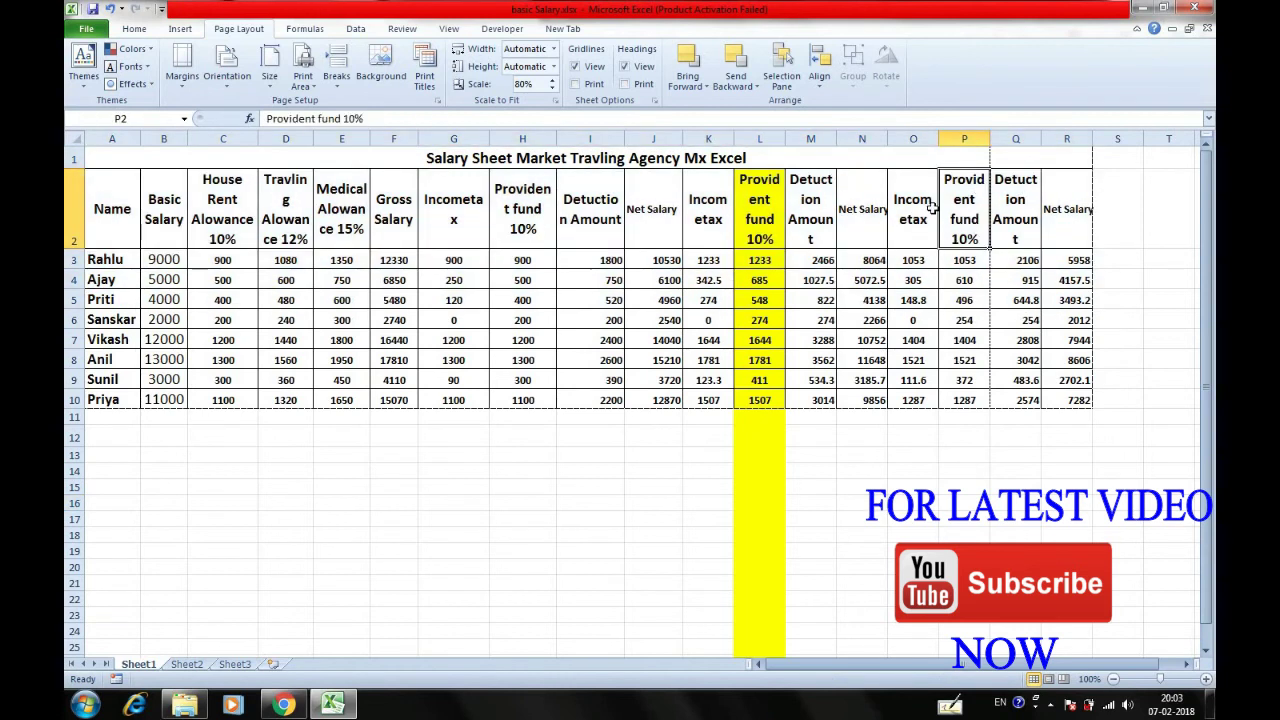
- Select header cells L2:M8, M2 and P2, then show the print preview
left_click_drag(770, 245, 814, 405)
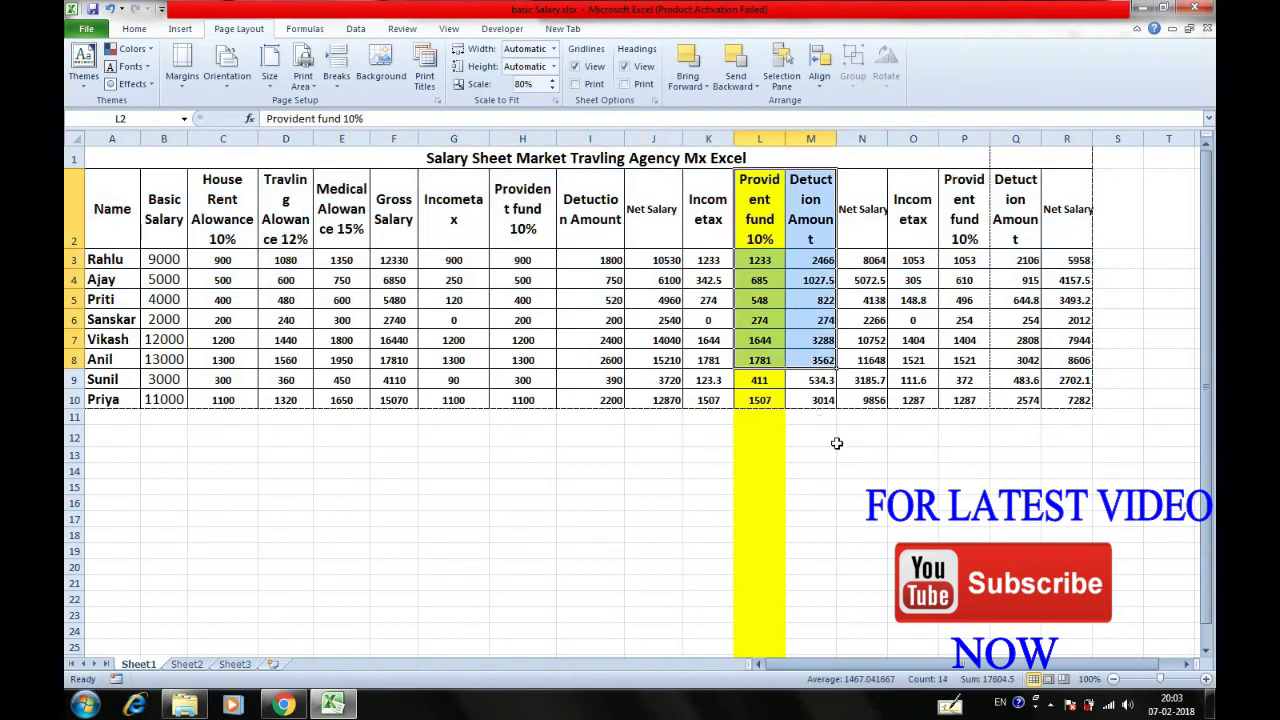
left_click(837, 443)
left_click_drag(964, 205, 964, 262)
left_click(833, 205)
left_click(968, 189)
key("ctrl+p")
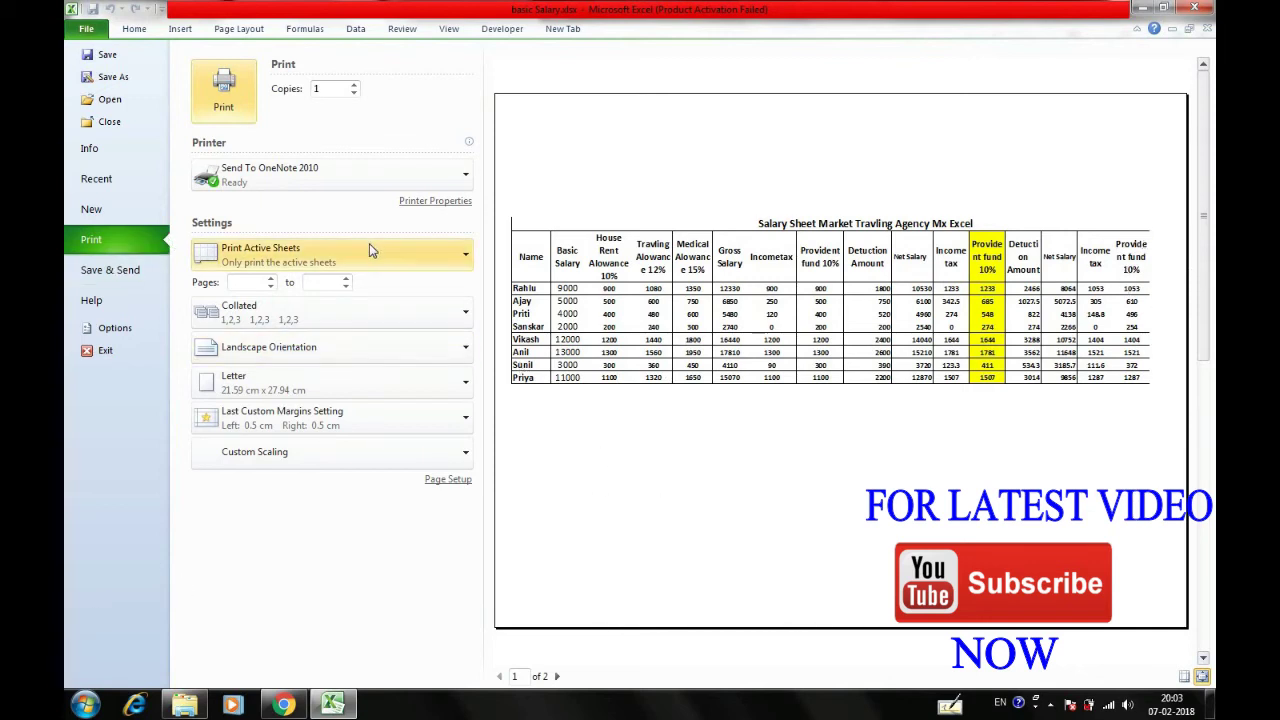
- Adjust the print scaling to 75% normal size, then go back to the worksheet
left_click(447, 481)
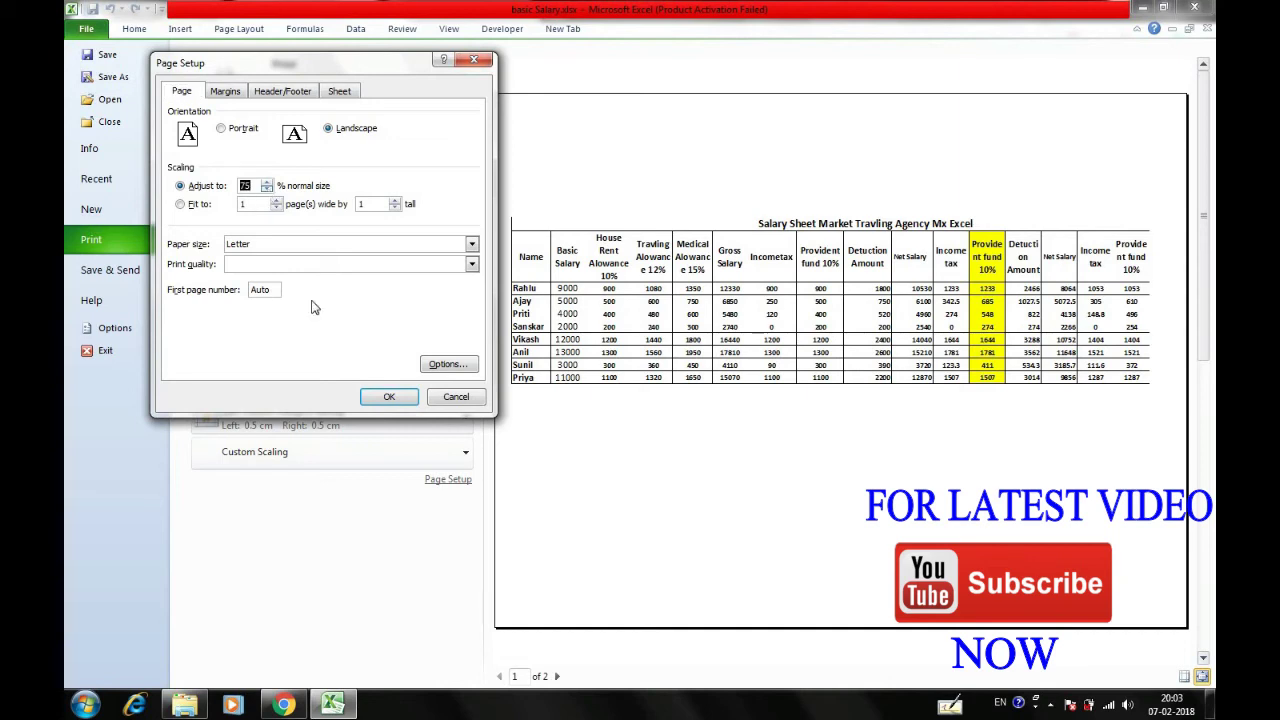
left_click(385, 398)
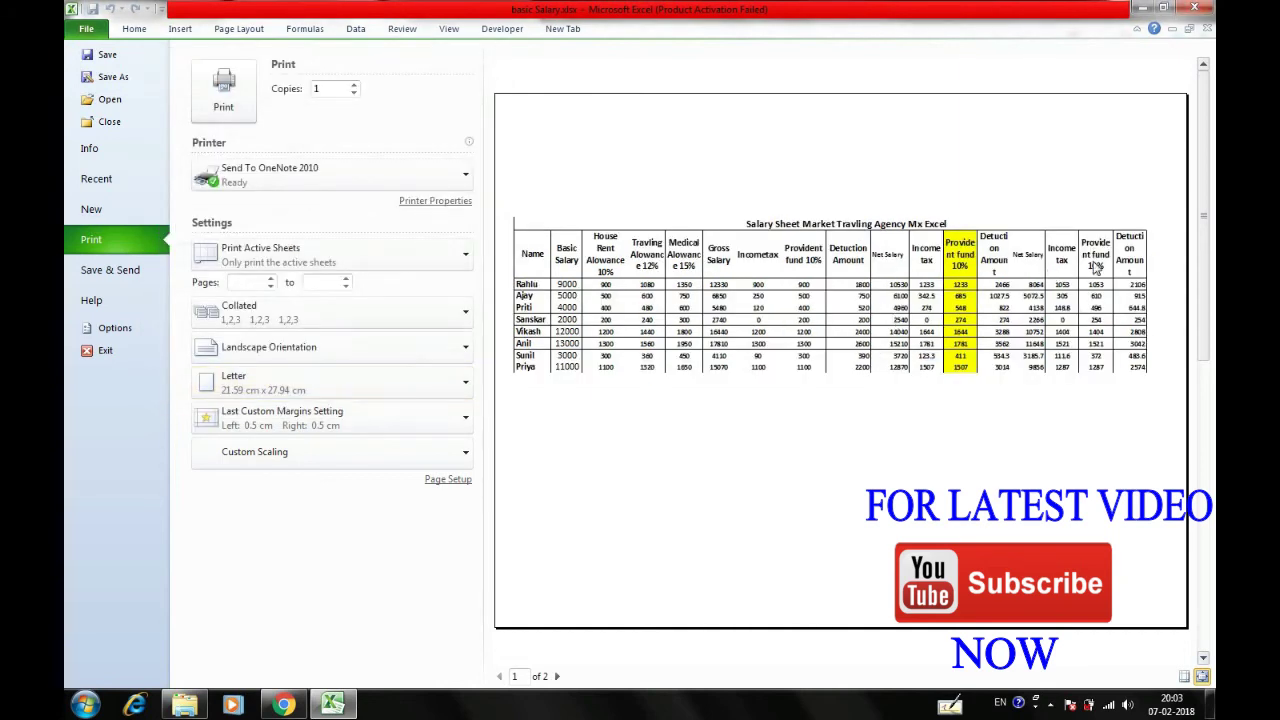
left_click(340, 706)
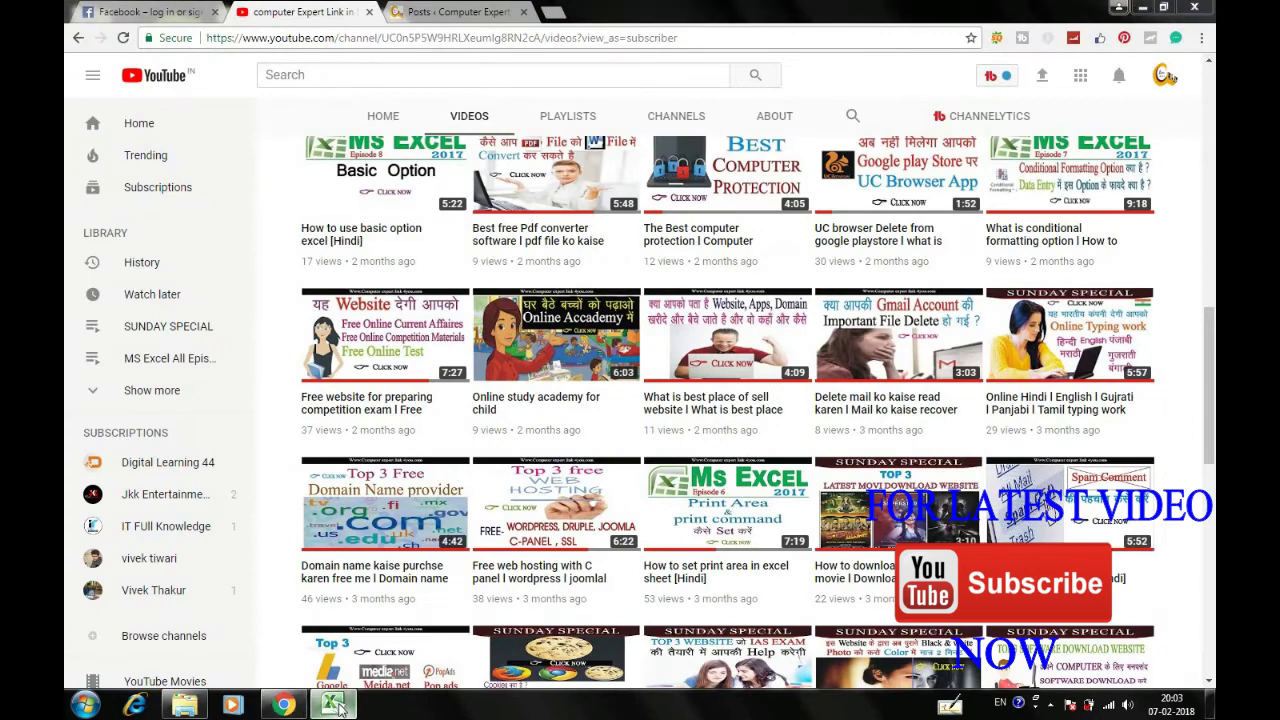
left_click(340, 706)
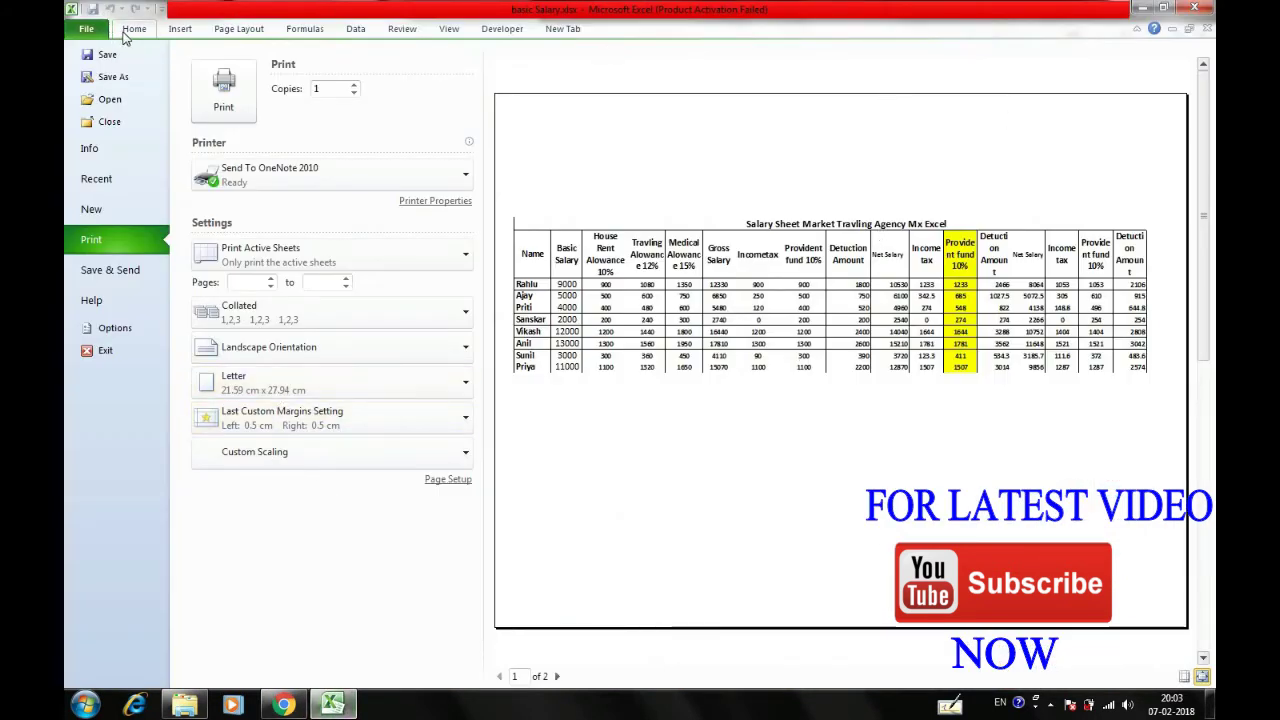
left_click(127, 32)
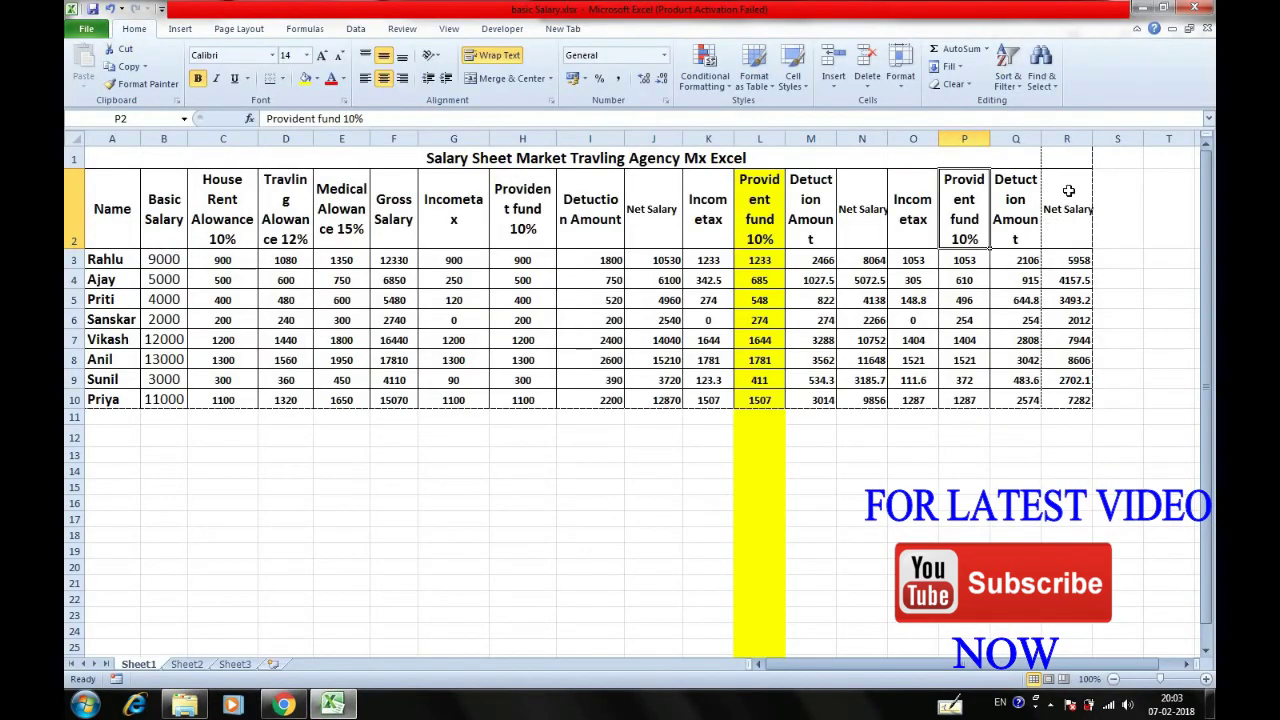
- Fill column Q, Detuction Amount, with yellow and show the print preview again
left_click(1028, 140)
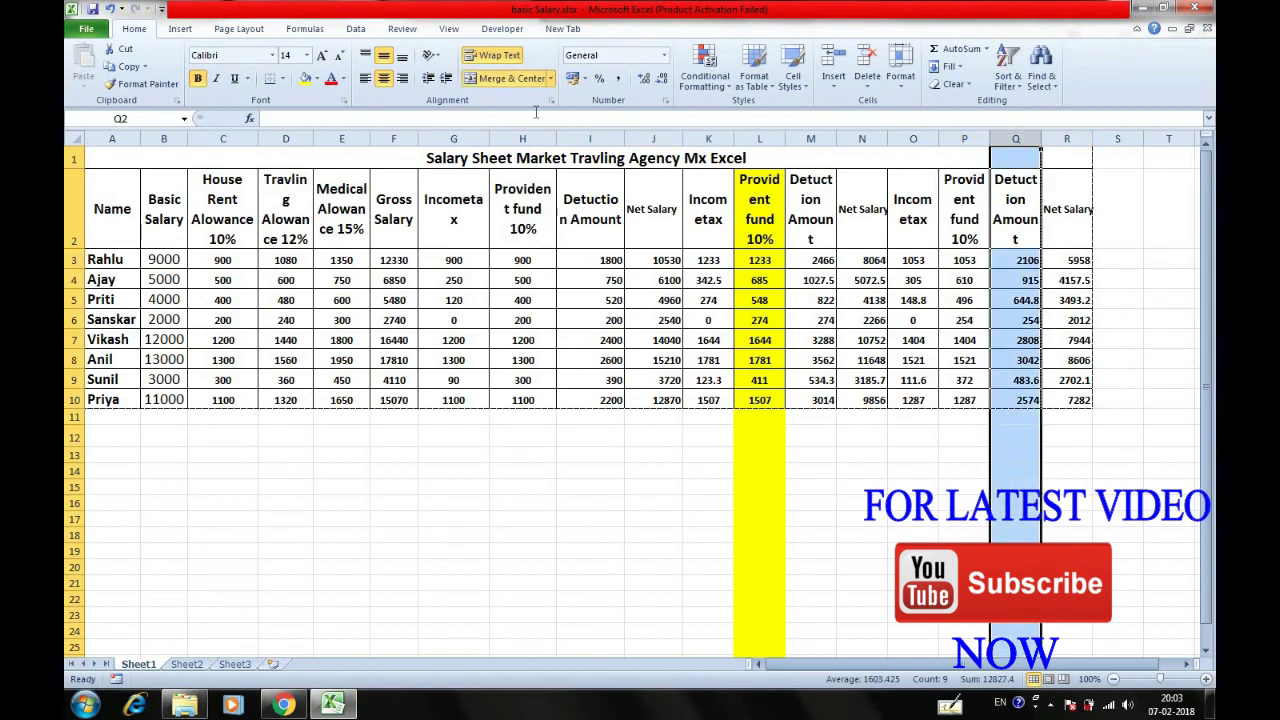
left_click(305, 80)
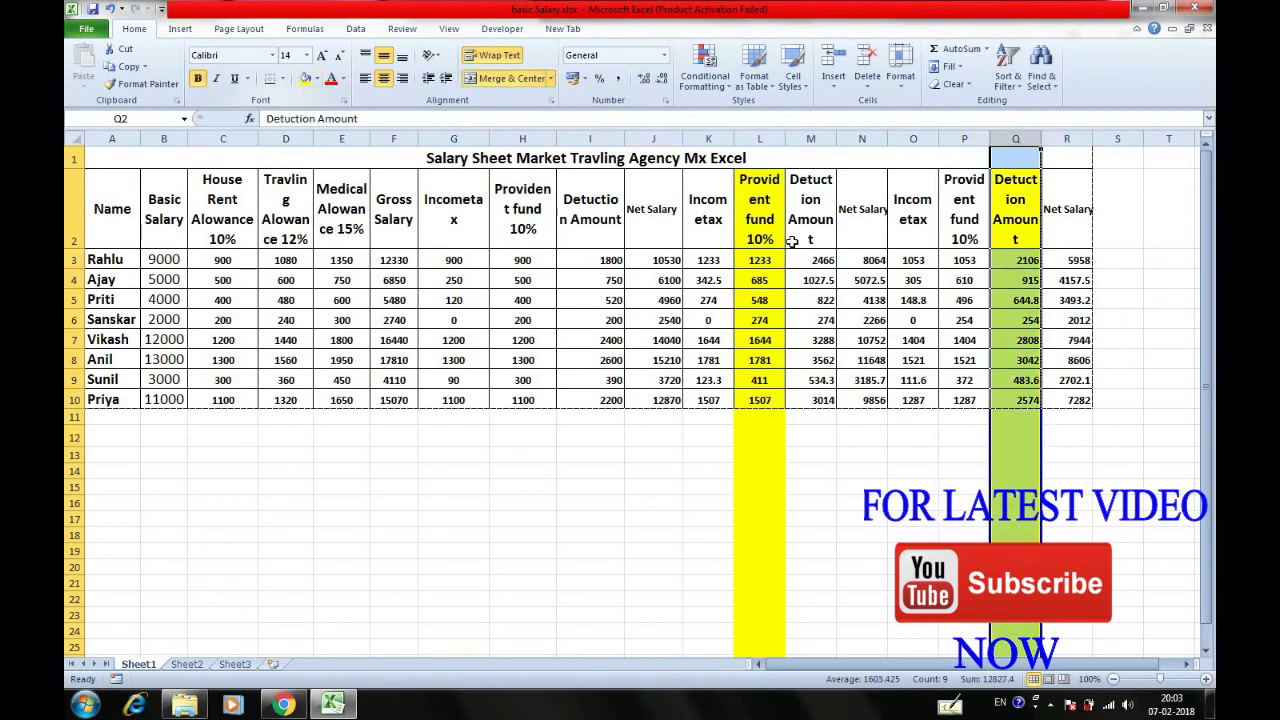
left_click(1079, 156)
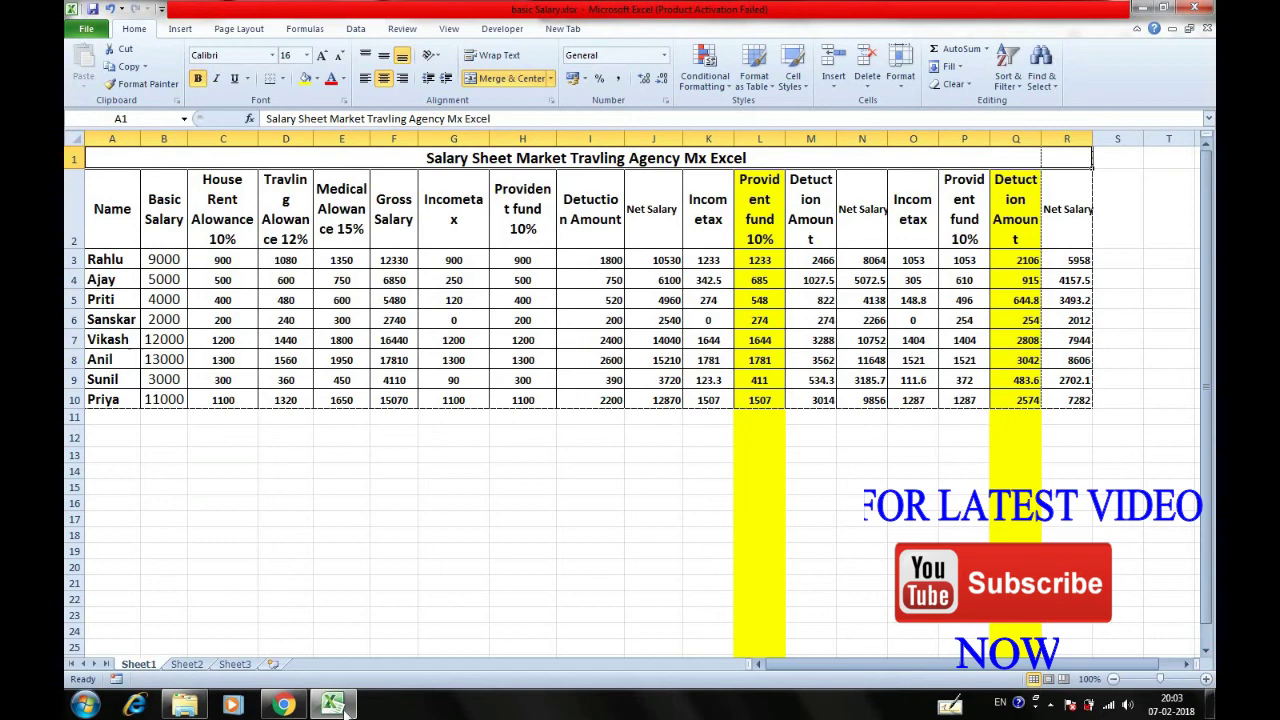
left_click(333, 706)
left_click(333, 706)
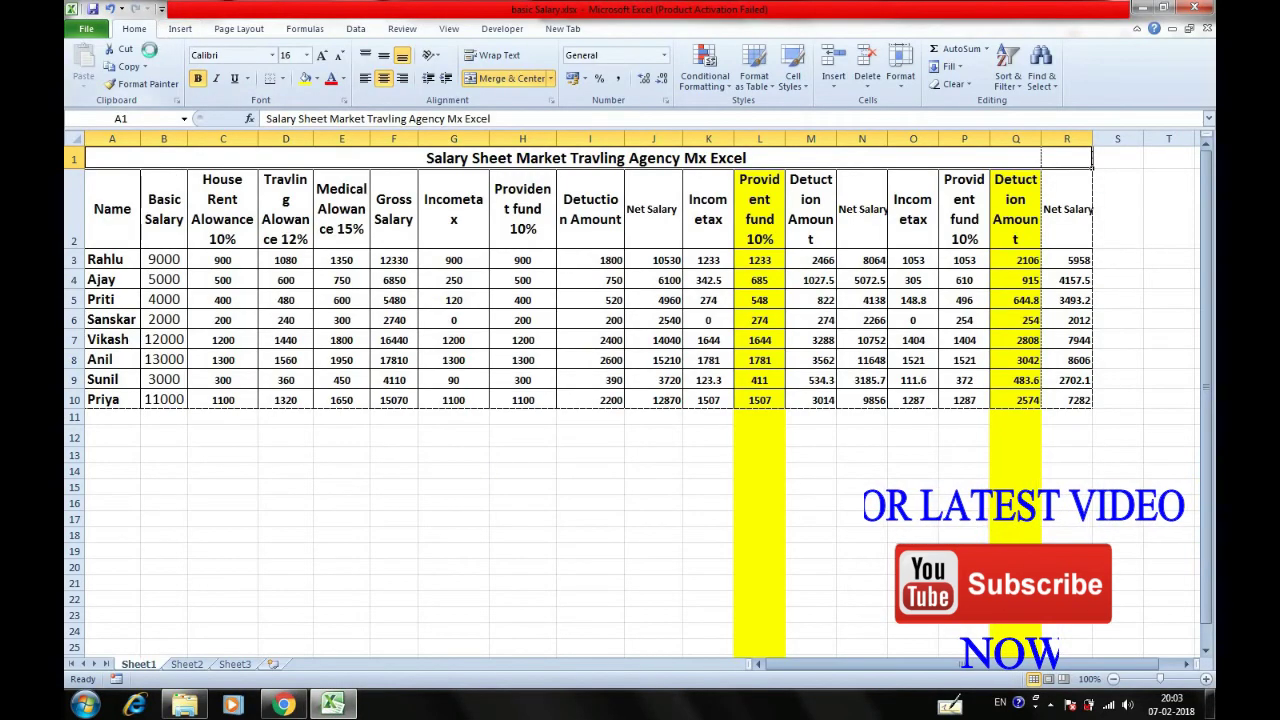
key("ctrl+p")
- Lower the print scaling from 75% to 70% so everything fits one page
left_click(441, 478)
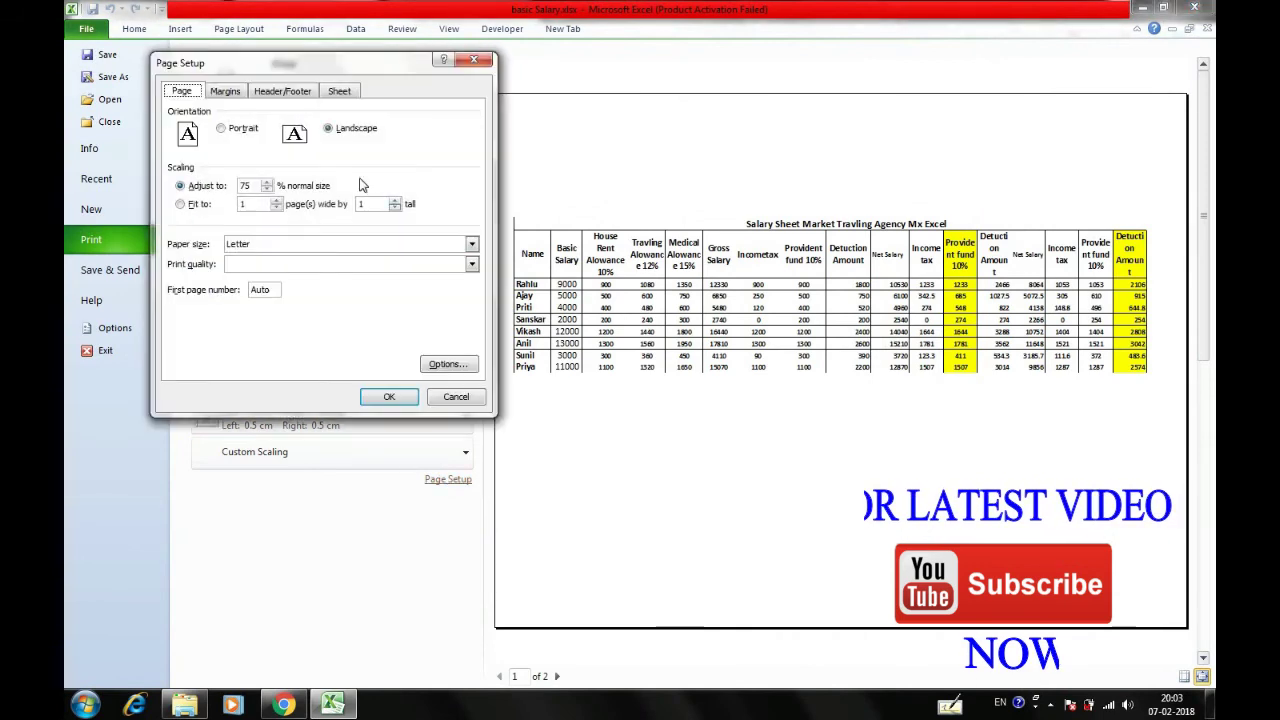
left_click(267, 190)
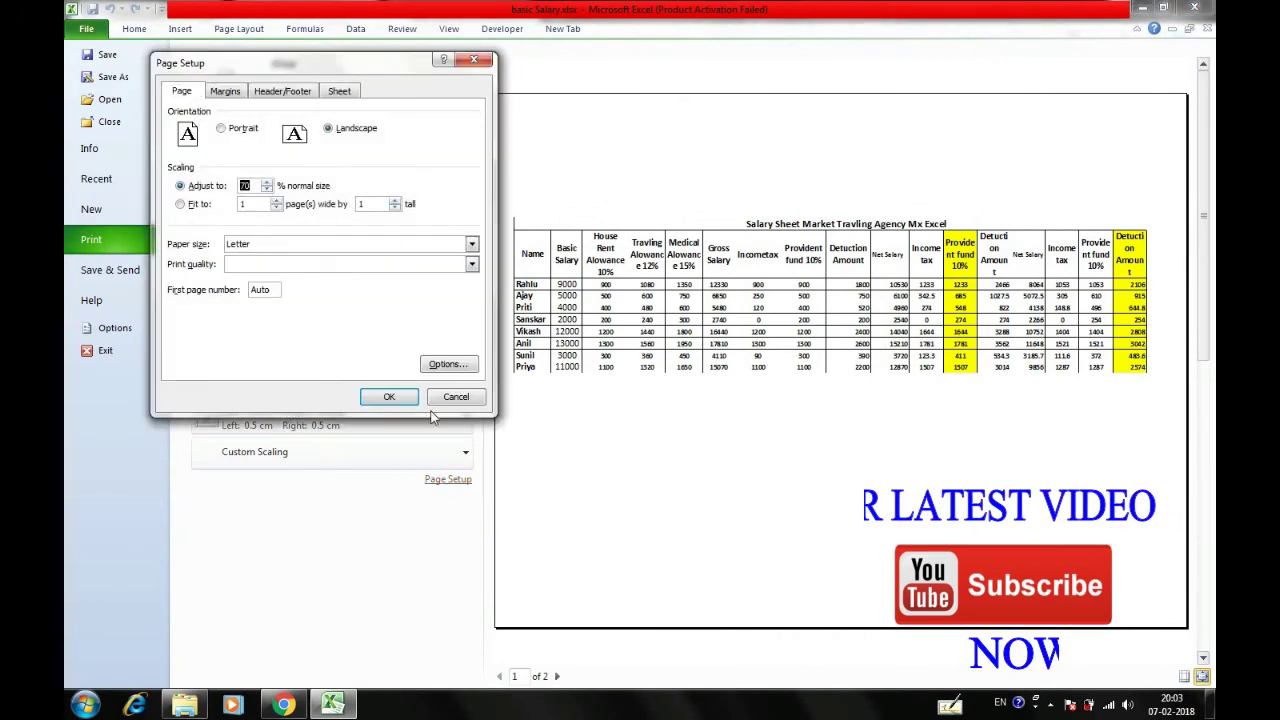
left_click(390, 397)
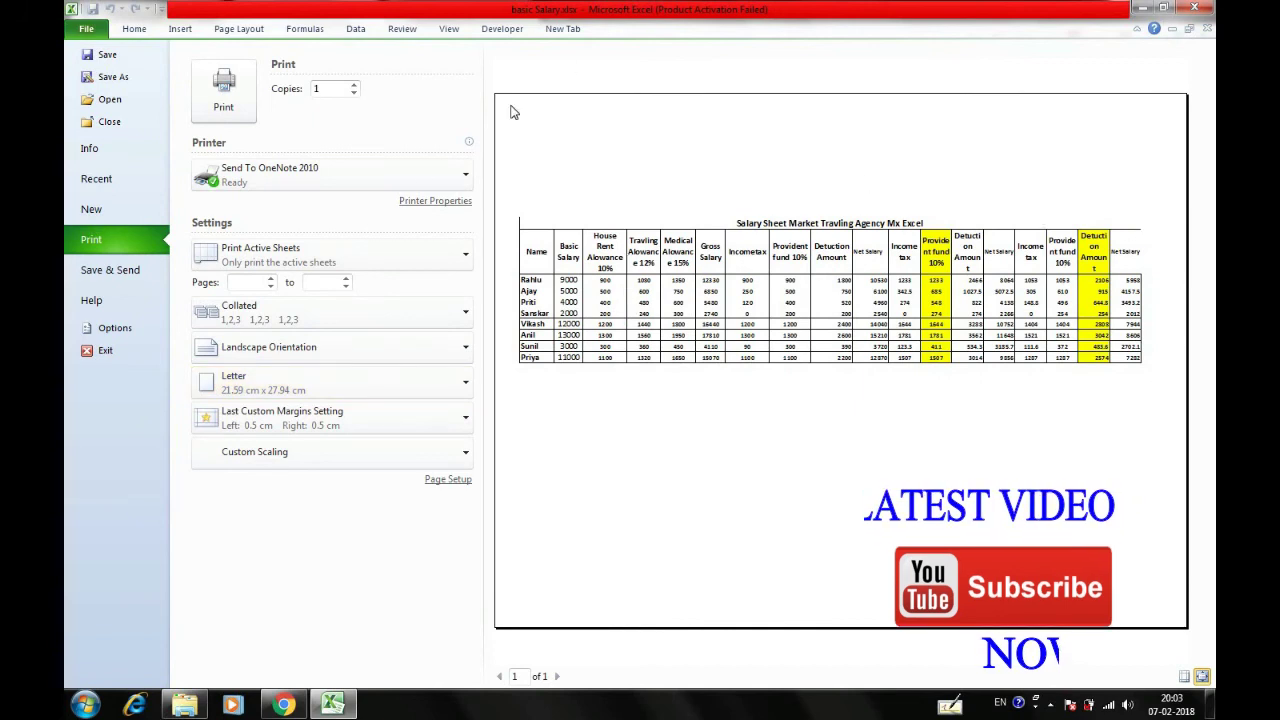
left_click(439, 481)
- Review the left and top margin values in Page Setup's Margins settings
left_click(225, 91)
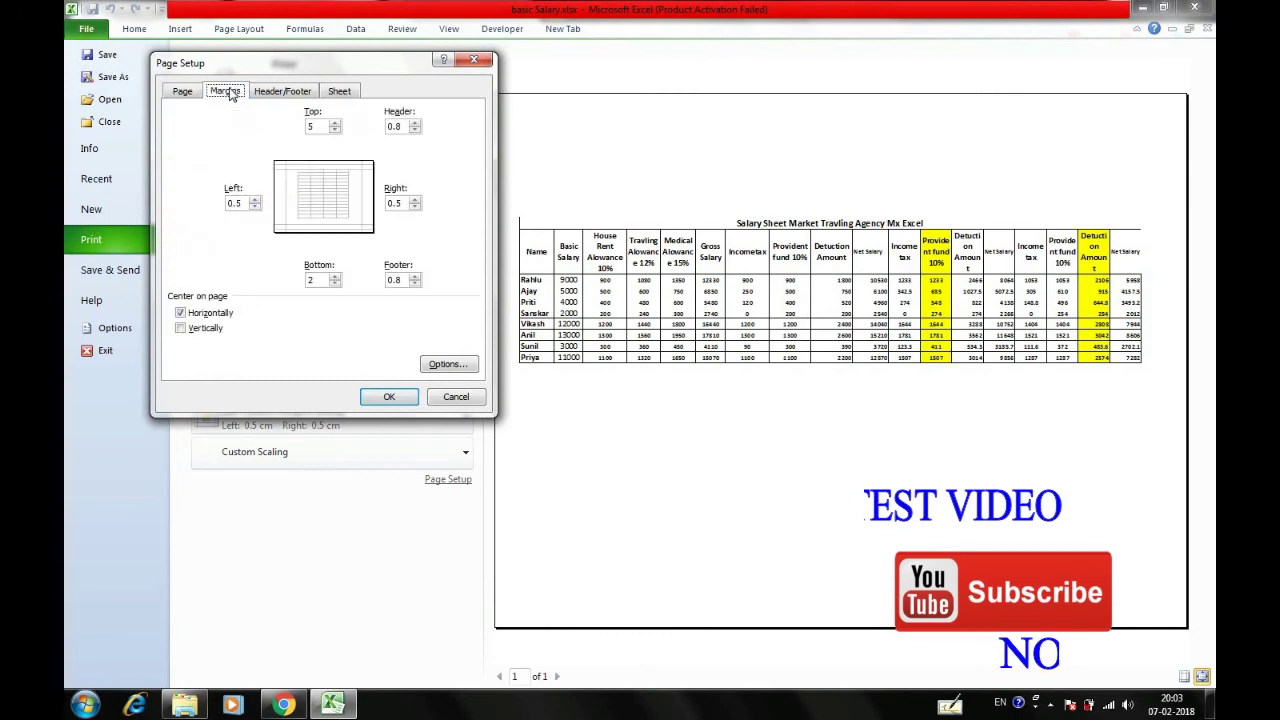
left_click(255, 204)
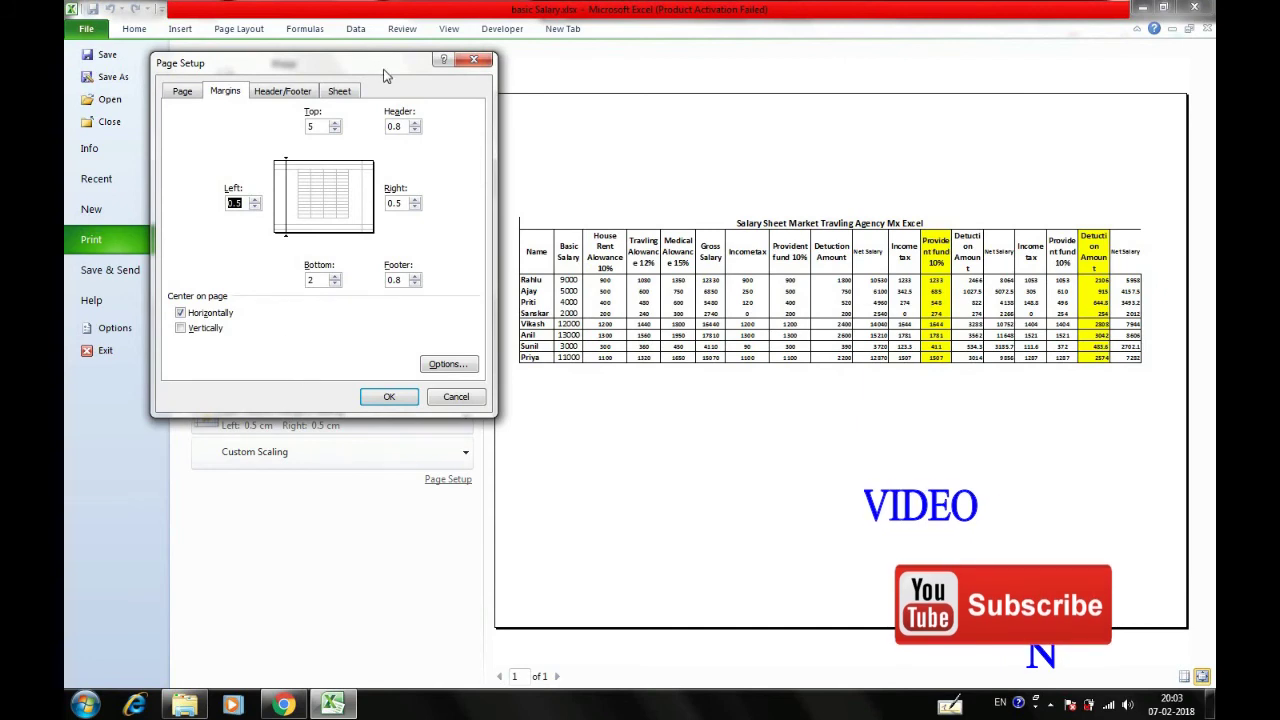
left_click_drag(384, 66, 391, 30)
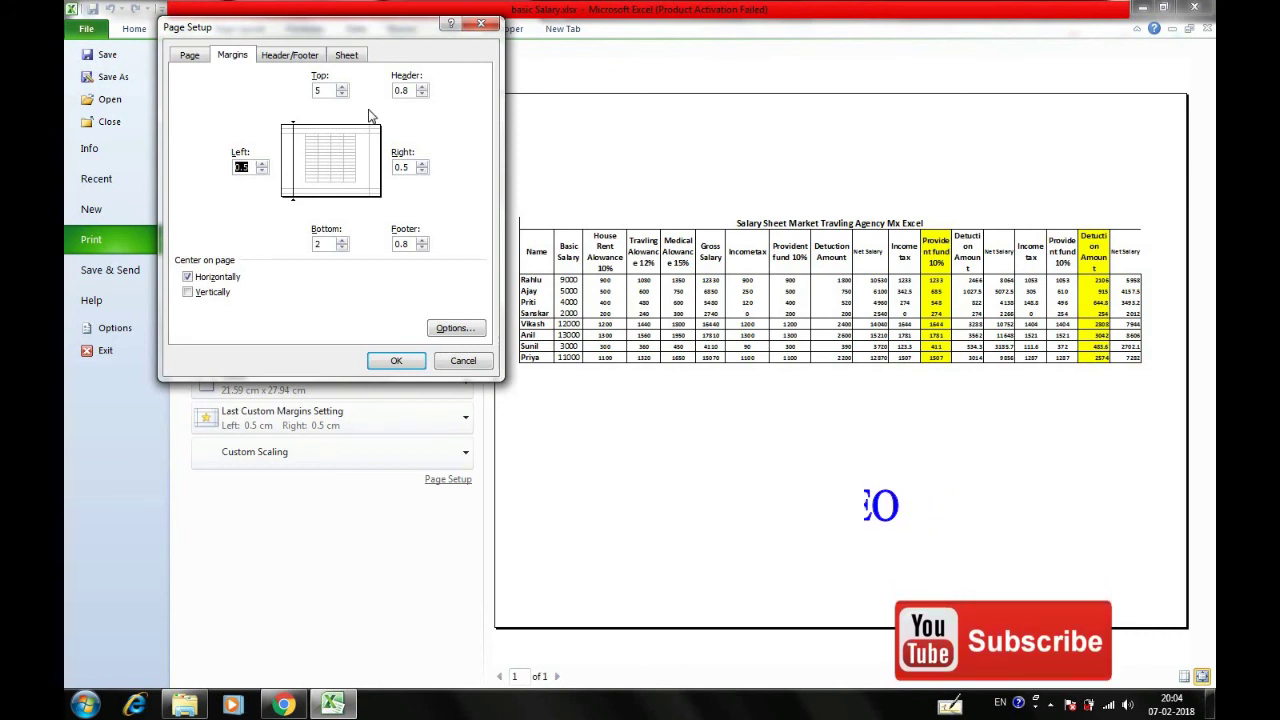
double_click(318, 90)
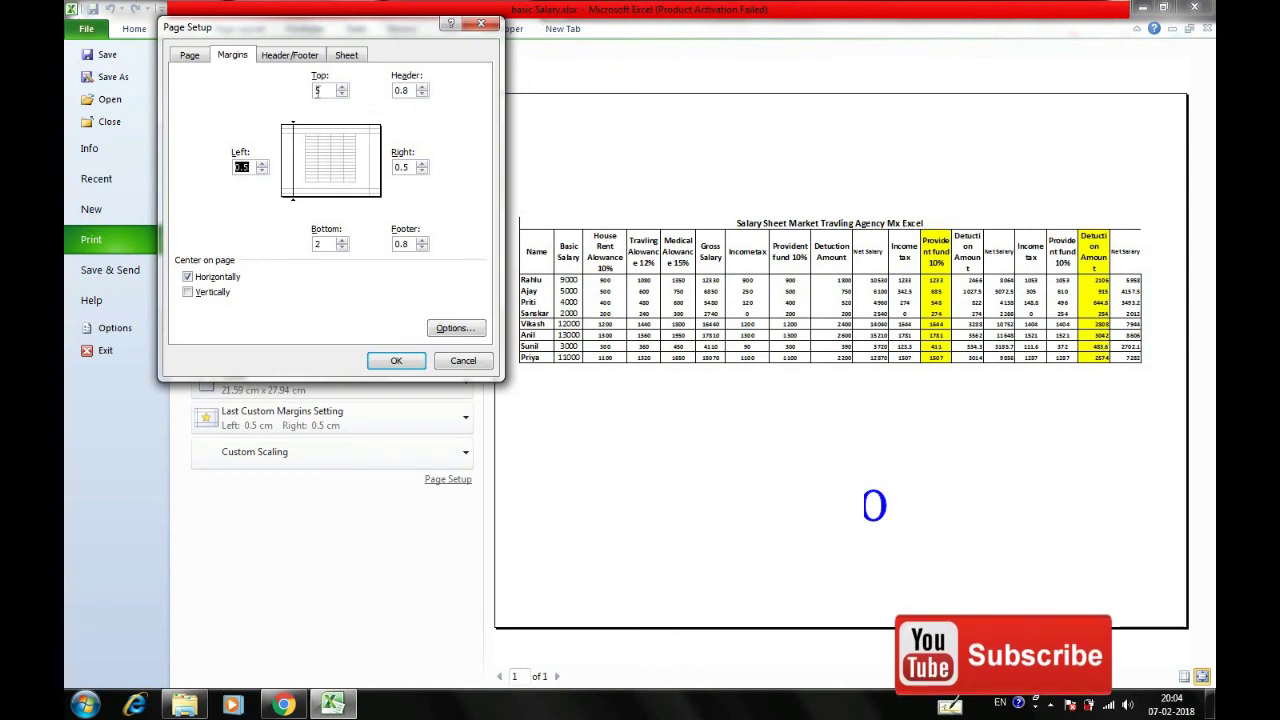
- Close Page Setup with all four margins unchanged, then stop the screen recording
key("Tab")
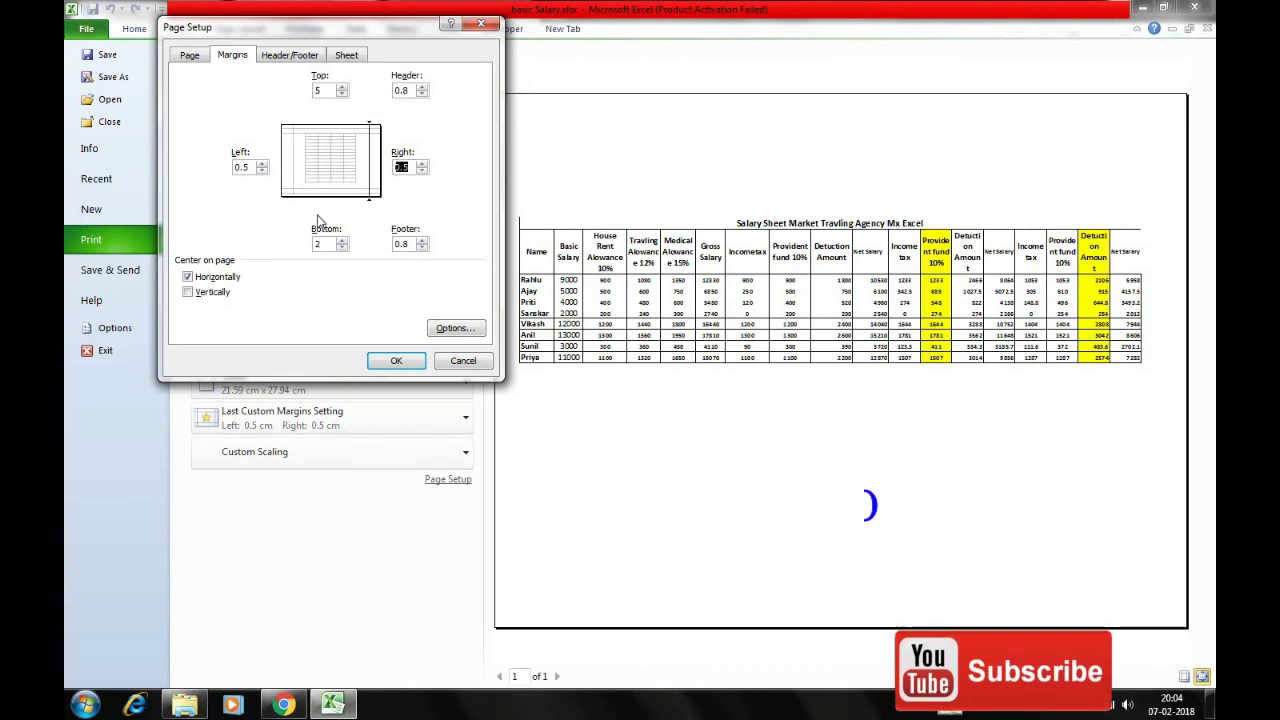
key("Tab")
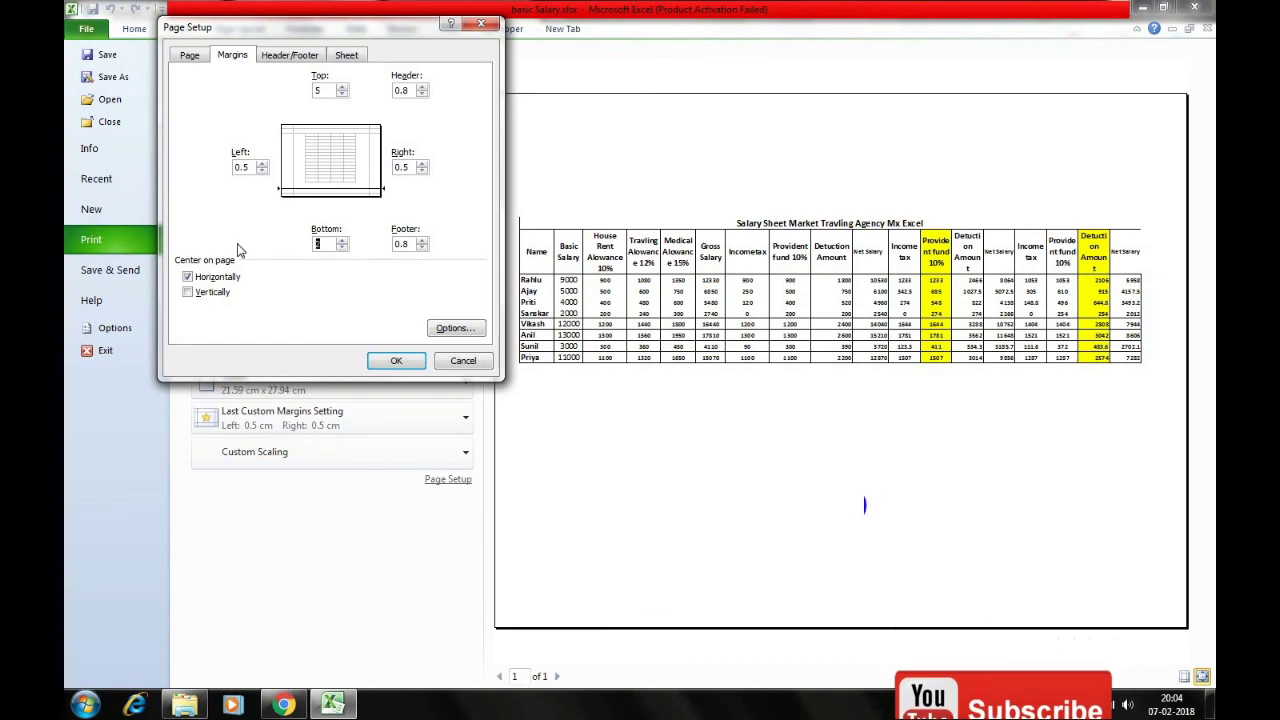
left_click(396, 360)
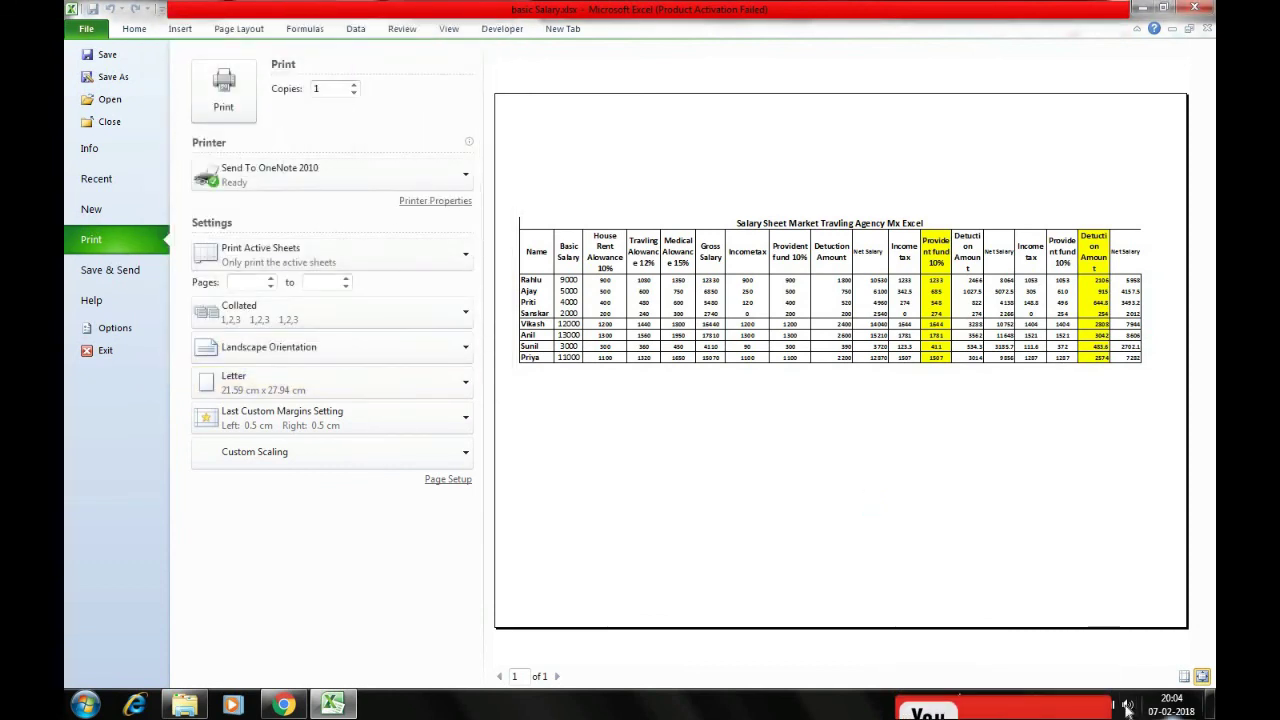
left_click(1050, 705)
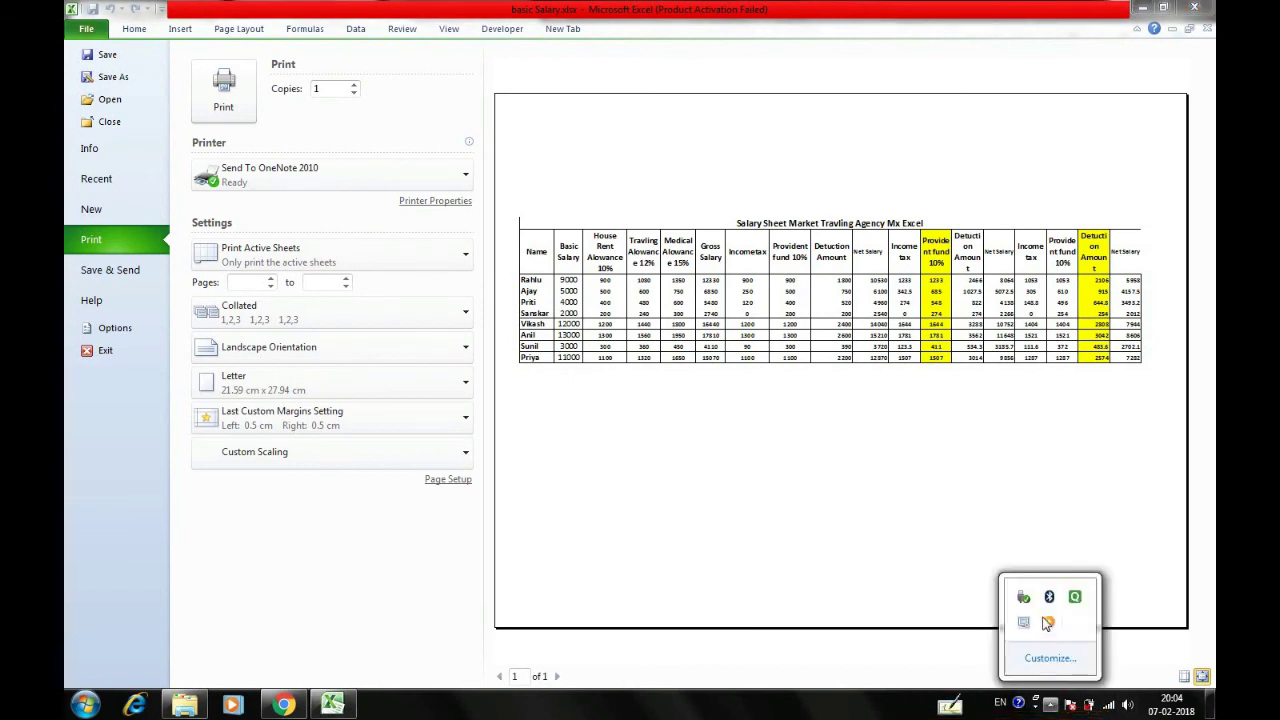
right_click(1026, 624)
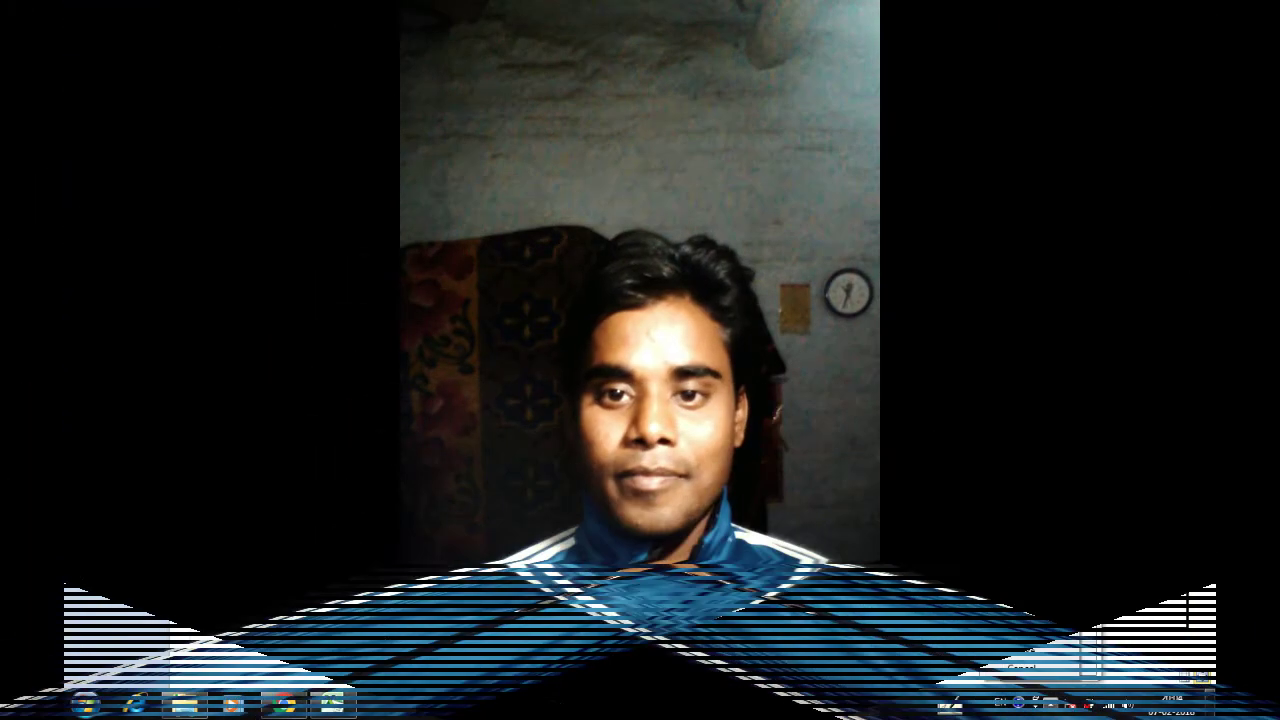